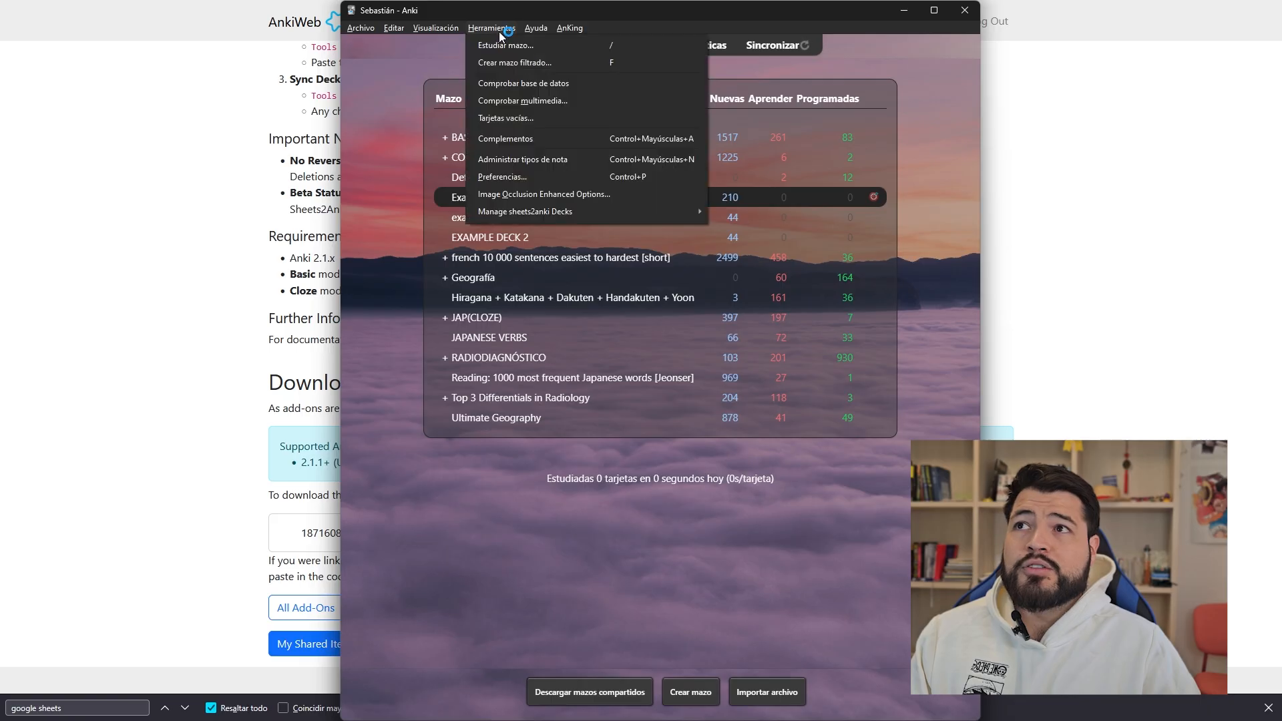
left_click(504, 134)
left_click(801, 128)
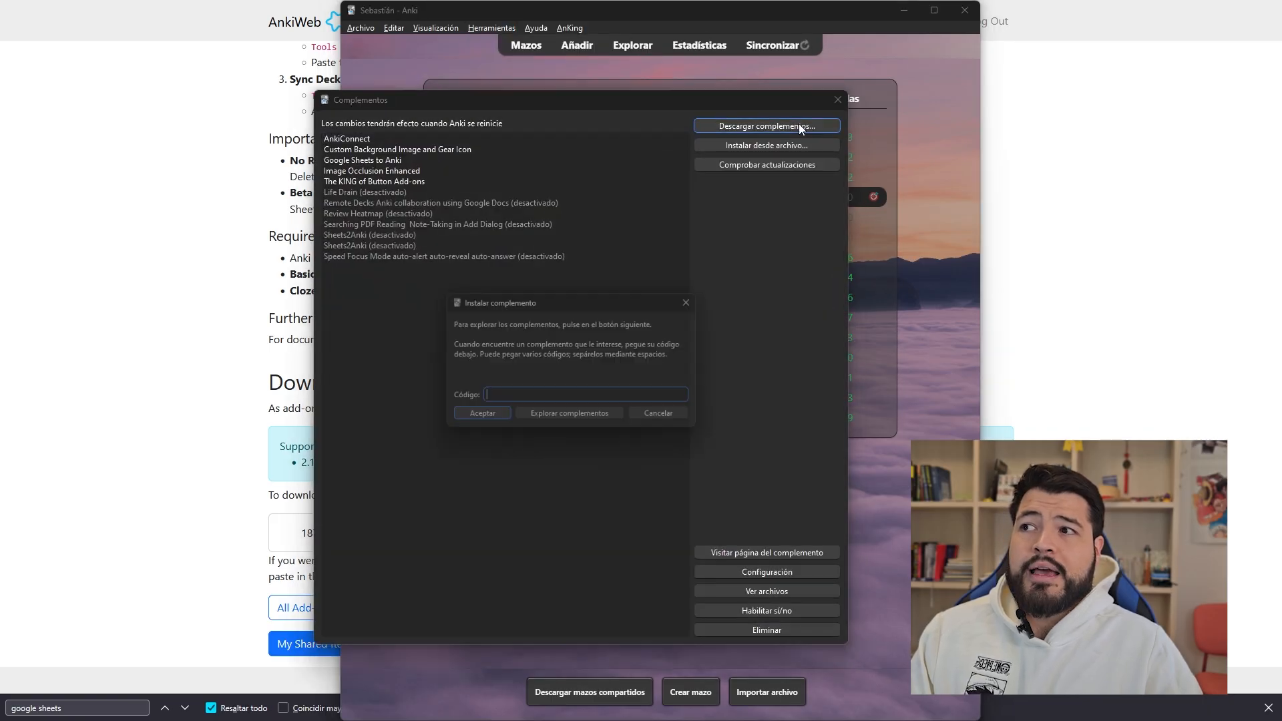
key("ctrl+v")
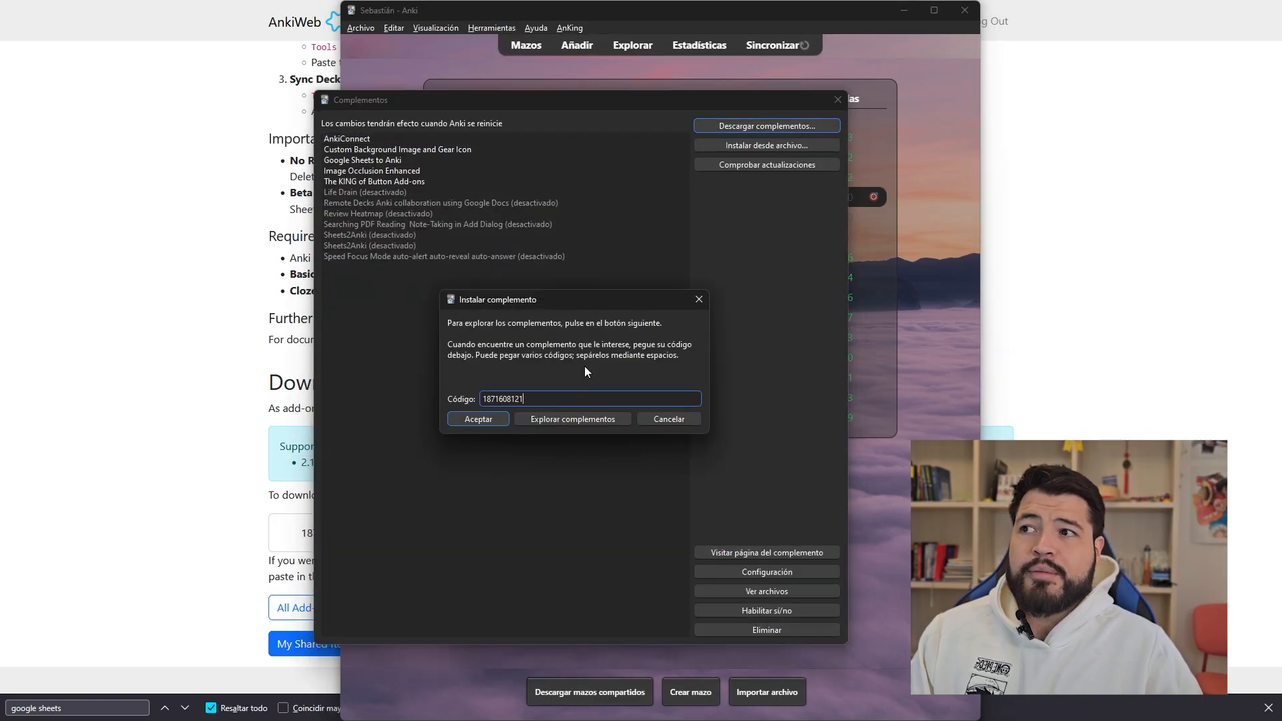
left_click(489, 424)
left_click(665, 398)
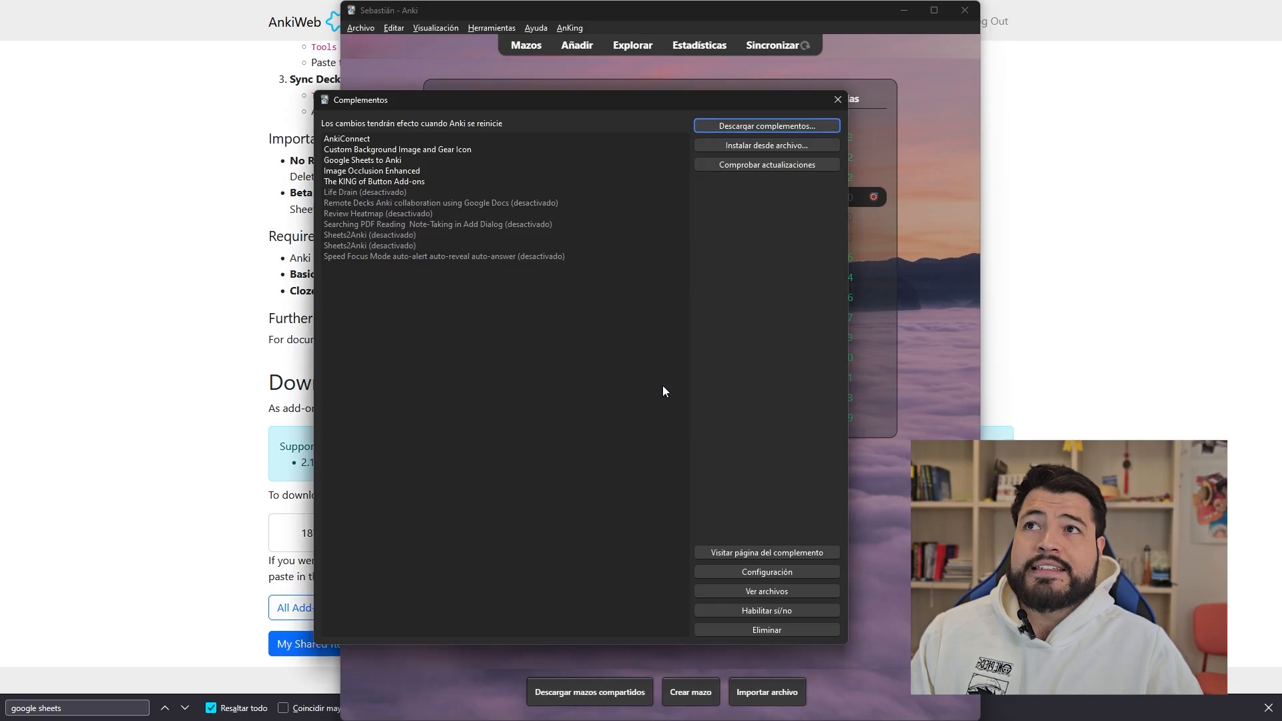
Step: Close the add-ons dialog and restart Anki to load the new add-on
left_click(837, 99)
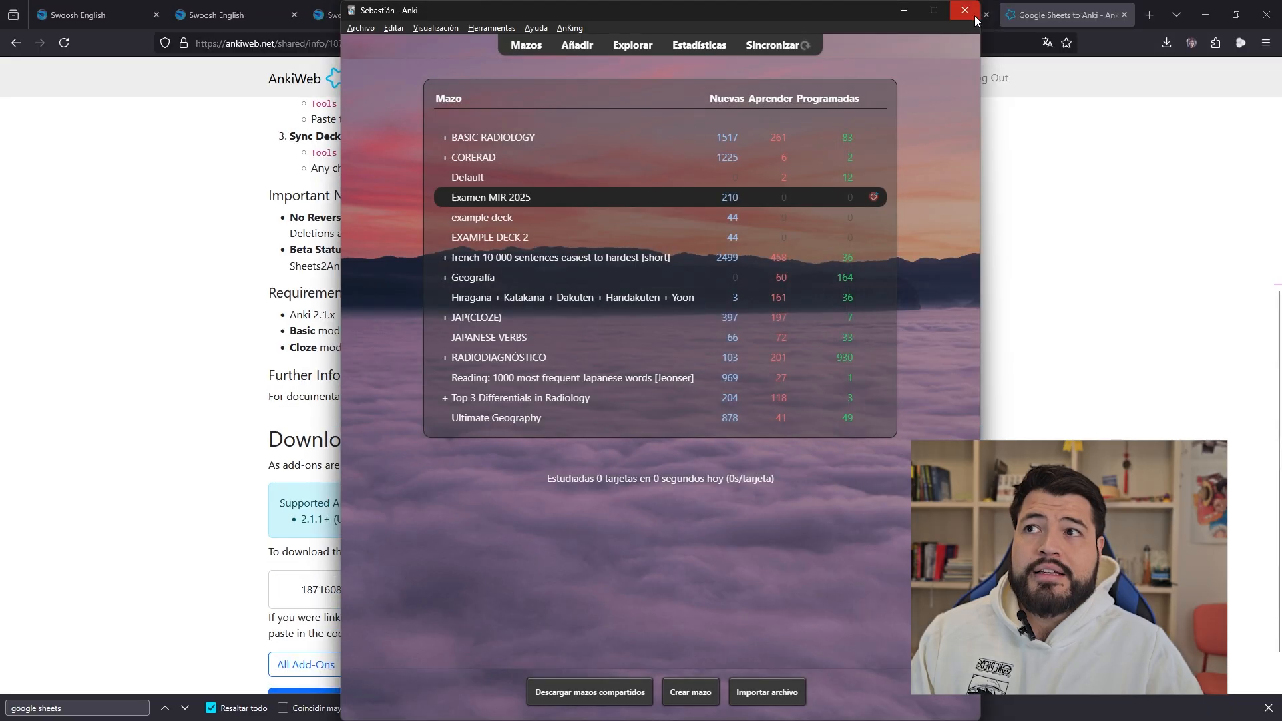
left_click(975, 20)
key("super")
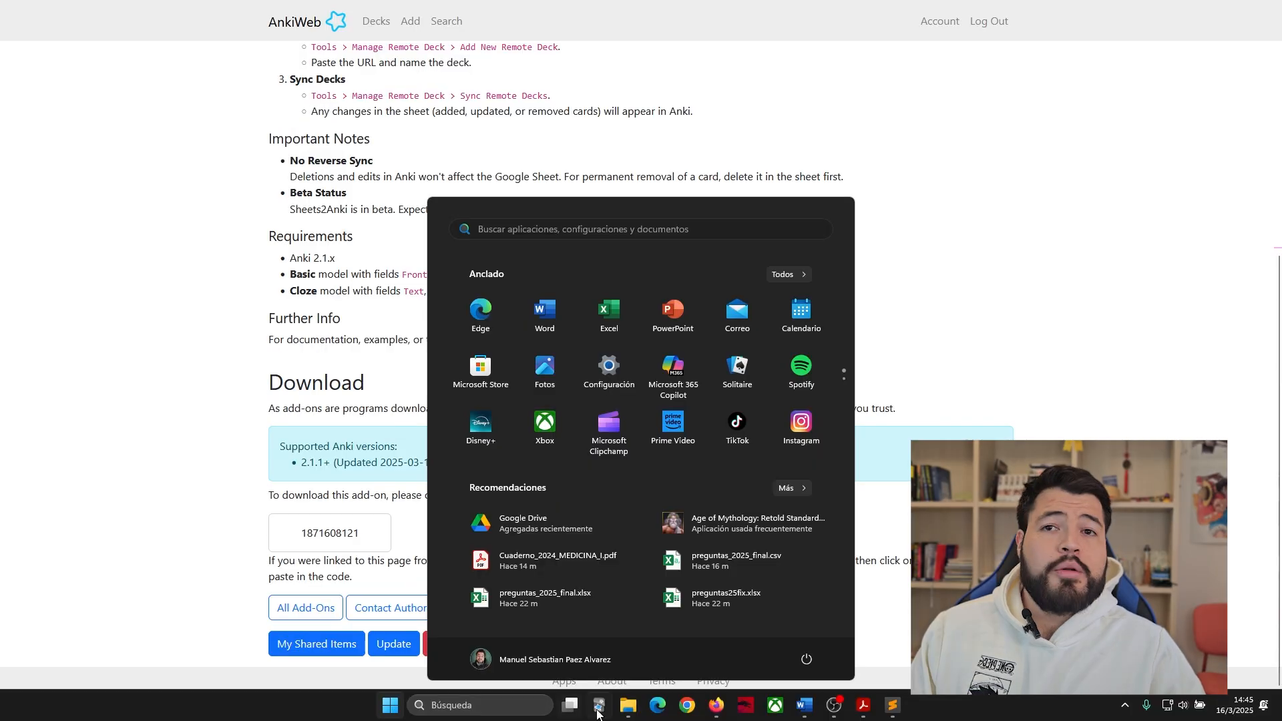
key("super")
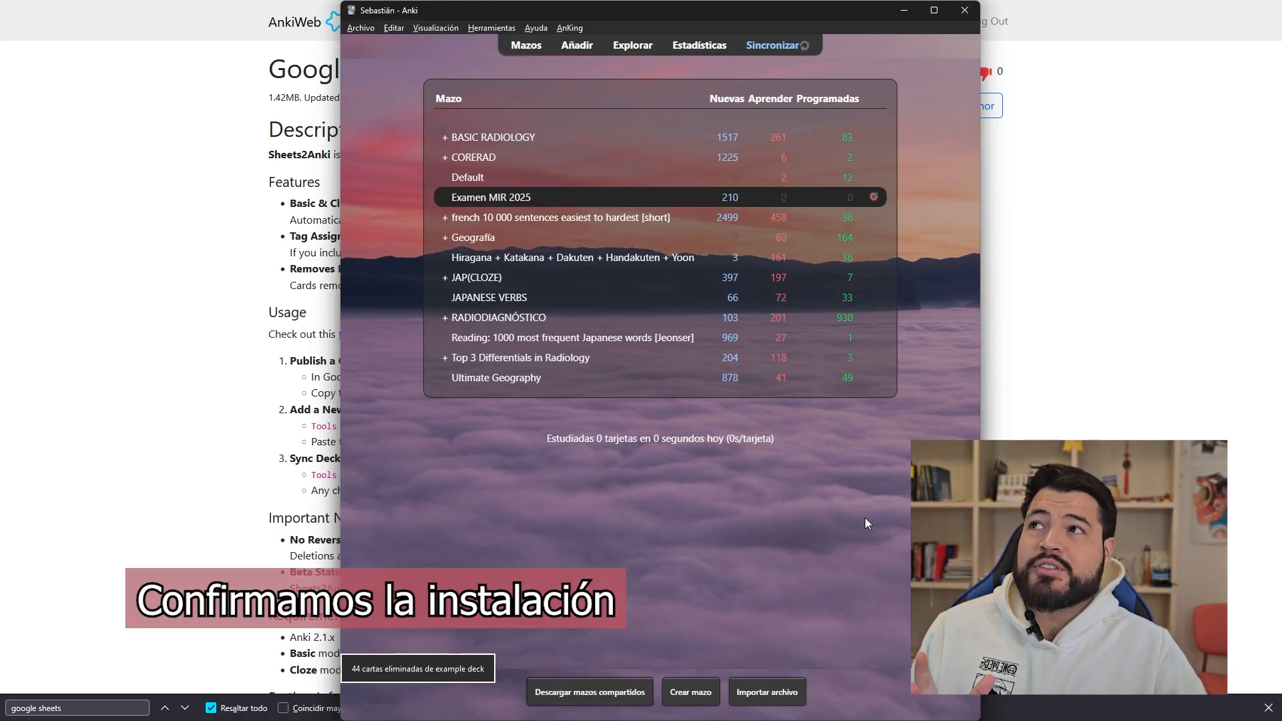
Step: Check the Manage sheets2anki Decks options in Anki to verify the add-on's installation
left_click(503, 26)
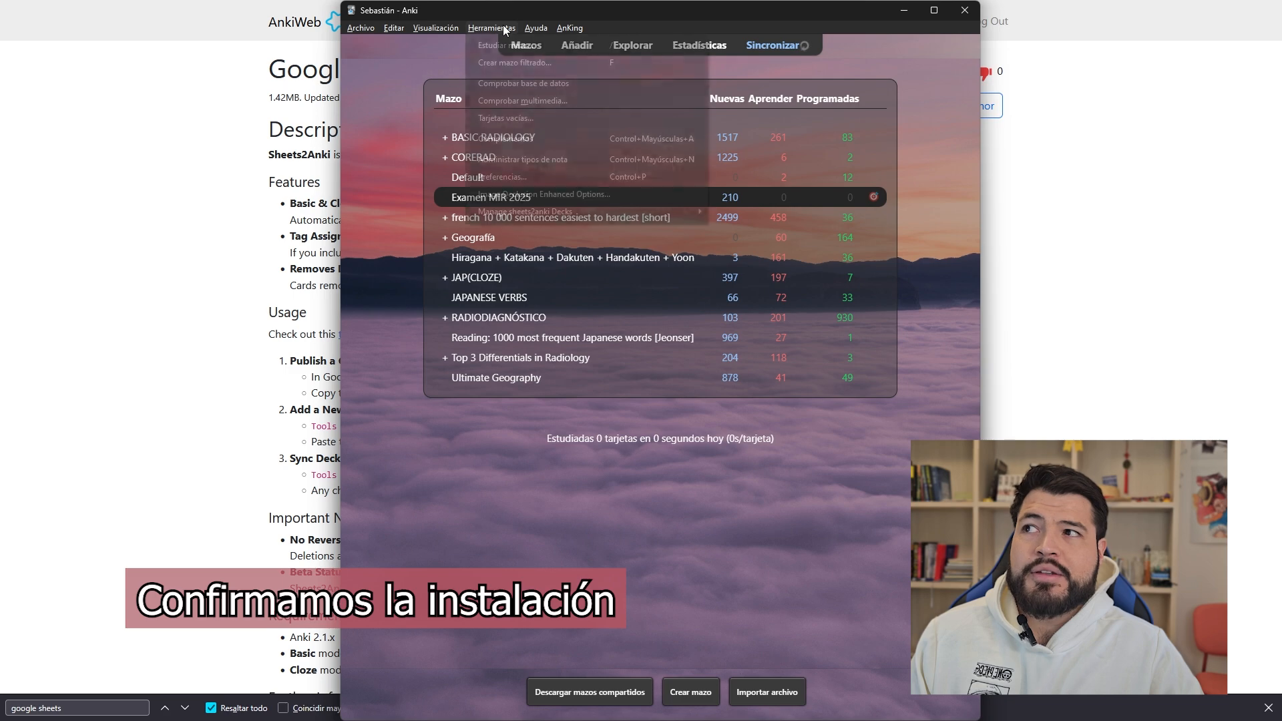
mouse_move(486, 215)
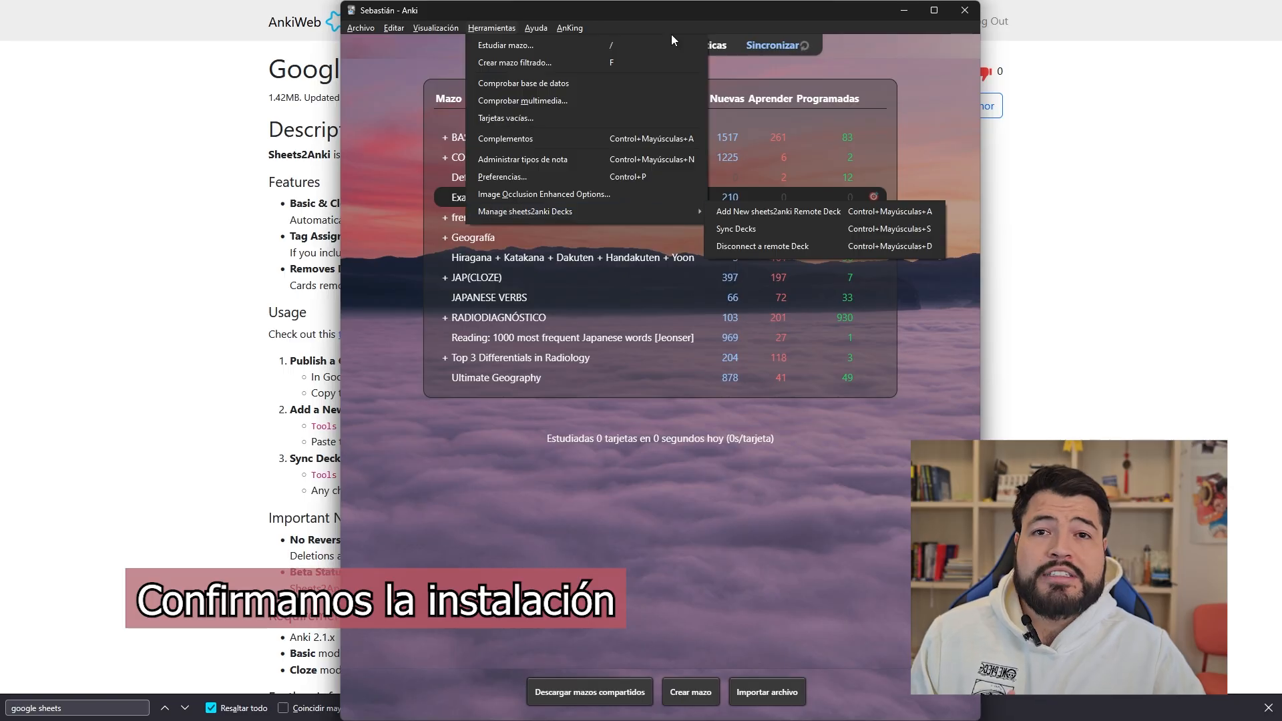
left_click(765, 427)
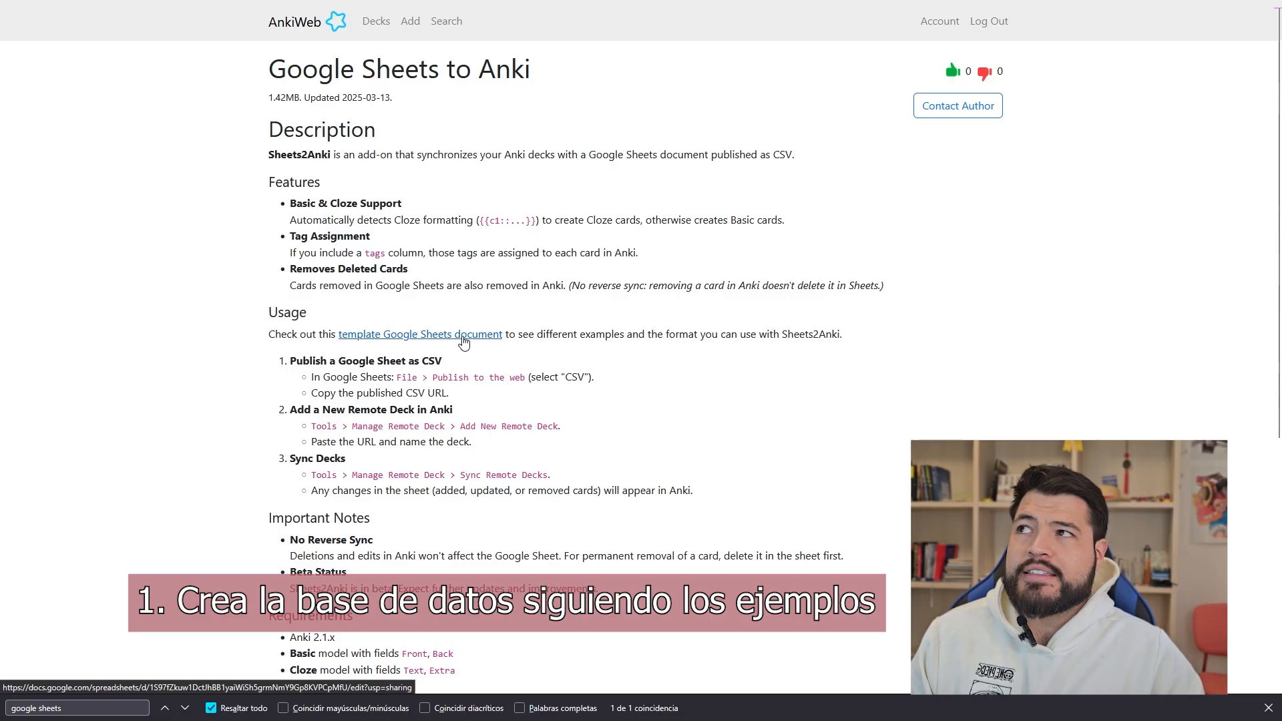
Step: Open the template Google Sheets document linked on the add-on's AnkiWeb page and copy its range A1:C9
scroll(494, 434, "down", 5)
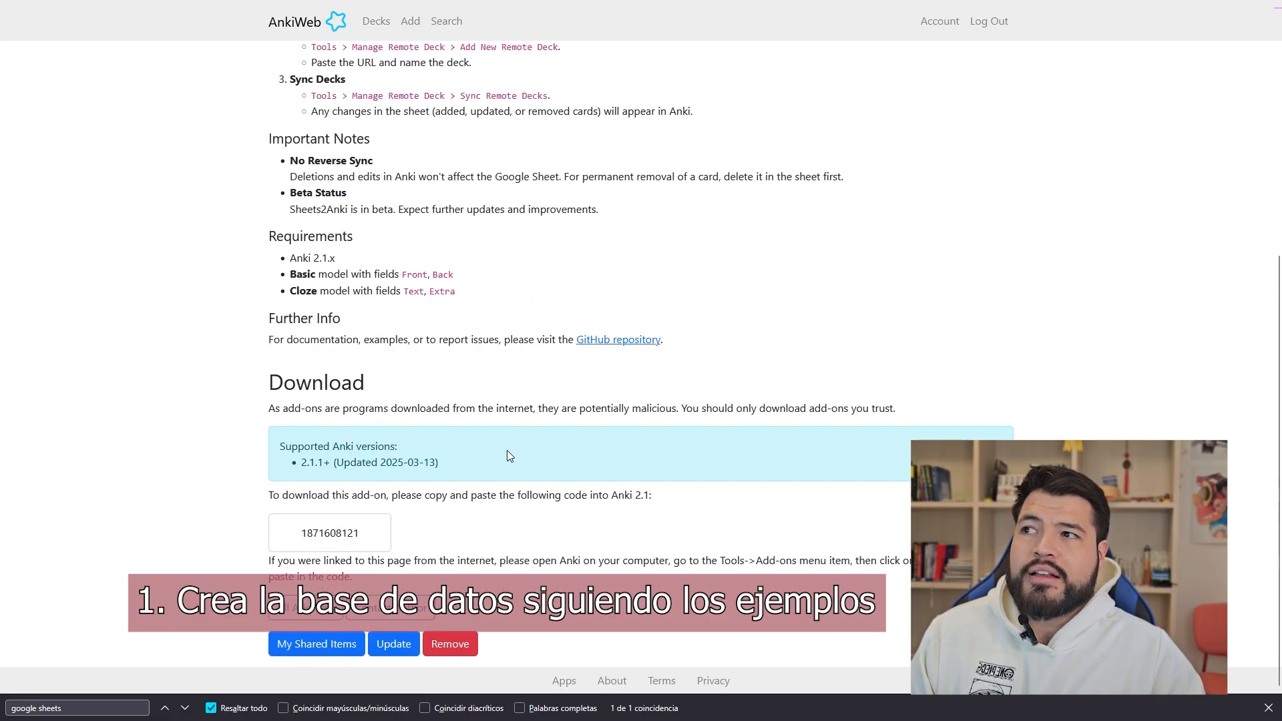
scroll(507, 448, "up", 5)
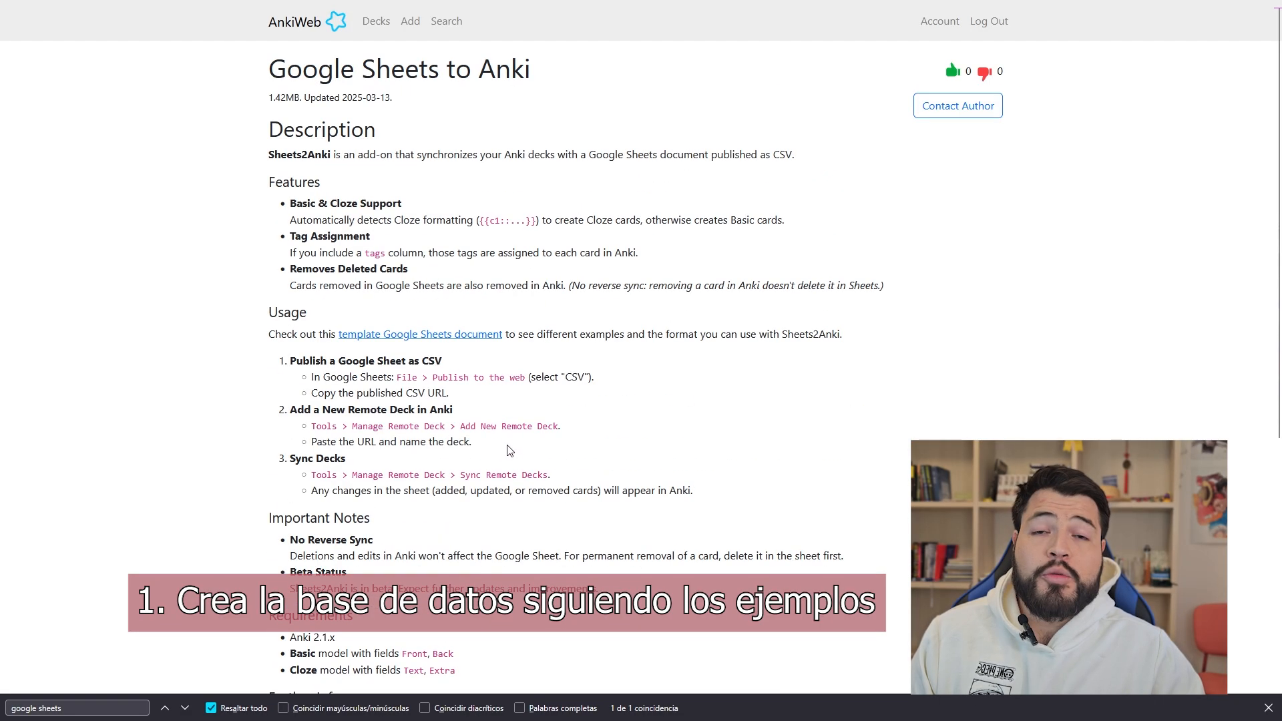
left_click(485, 335)
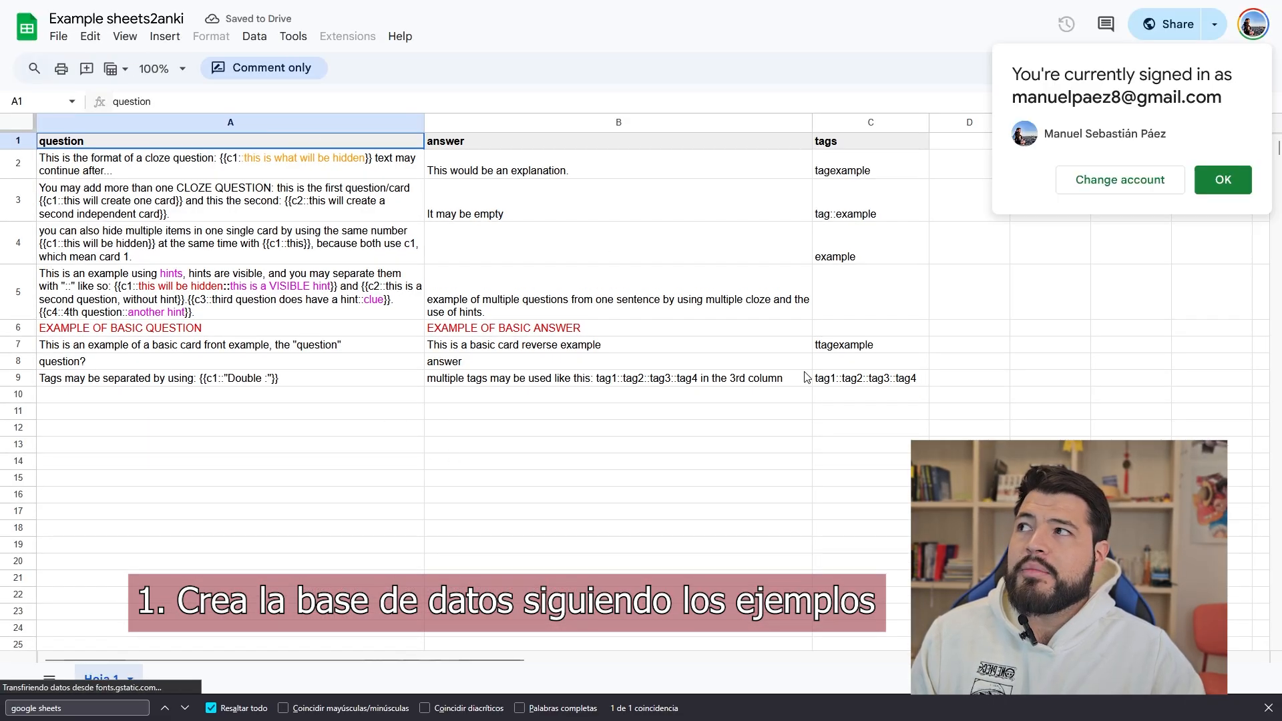
left_click_drag(828, 379, 238, 143)
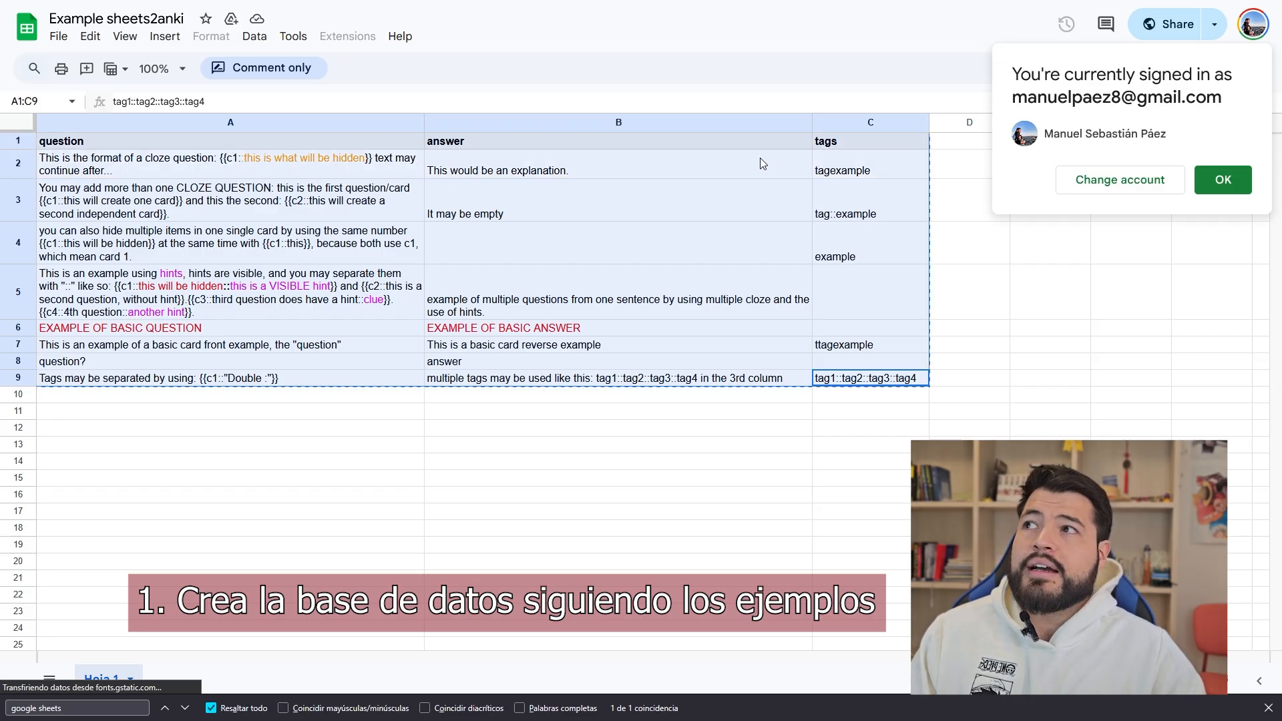
key("ctrl+c")
Step: Create a blank Google Sheets spreadsheet from Google Drive and paste the copied example table starting at A1
left_click(271, 463)
left_click(272, 478)
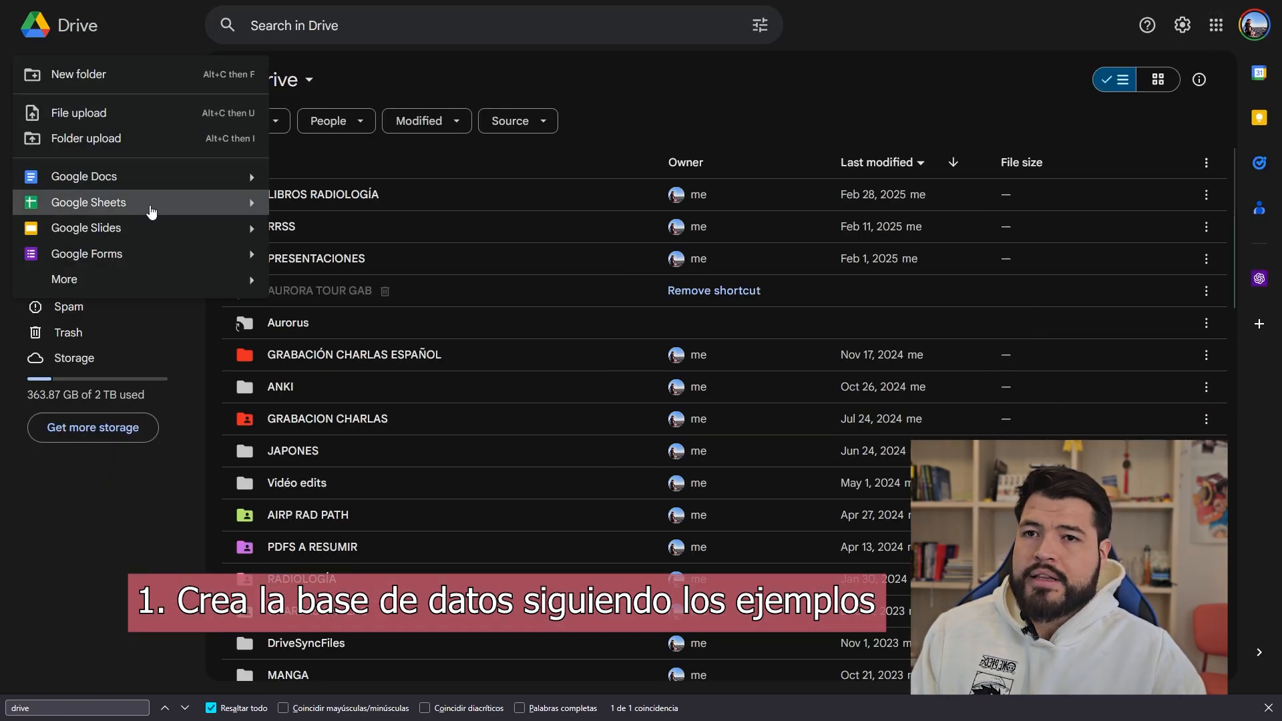
left_click(152, 208)
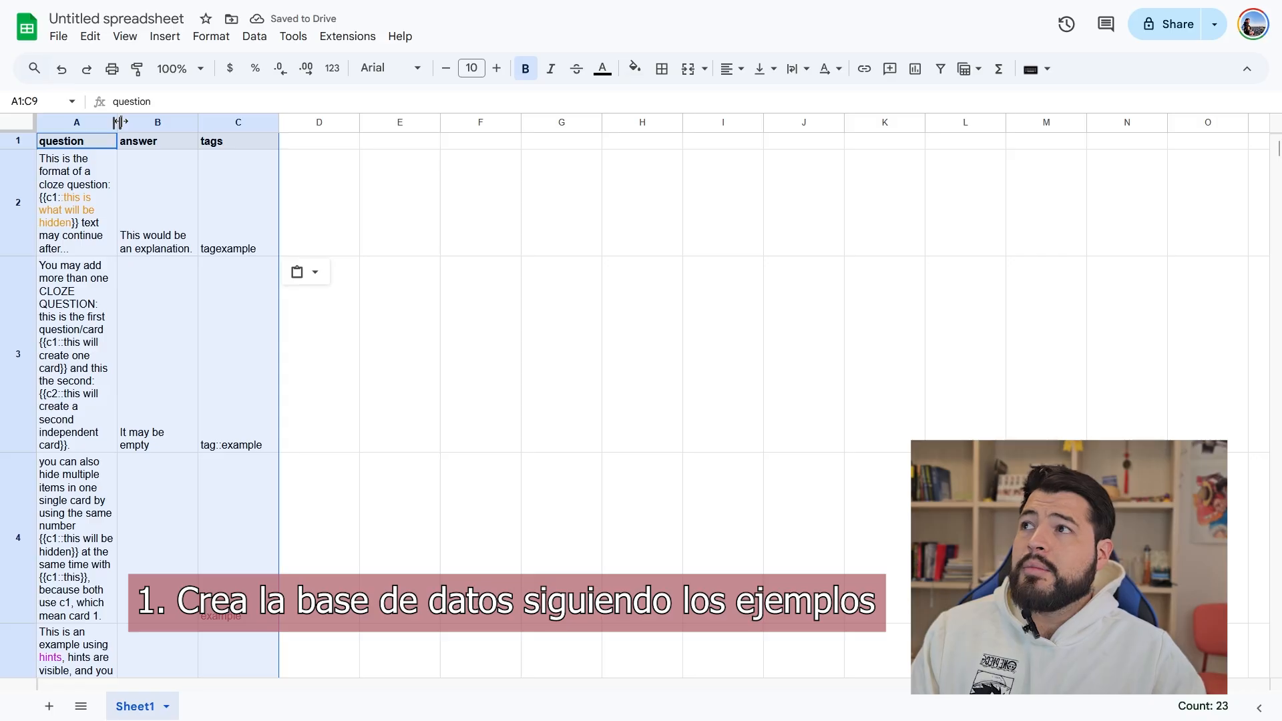
Step: Widen the question, answer and tags columns (A to C) to suit the pasted text
double_click(117, 122)
double_click(472, 124)
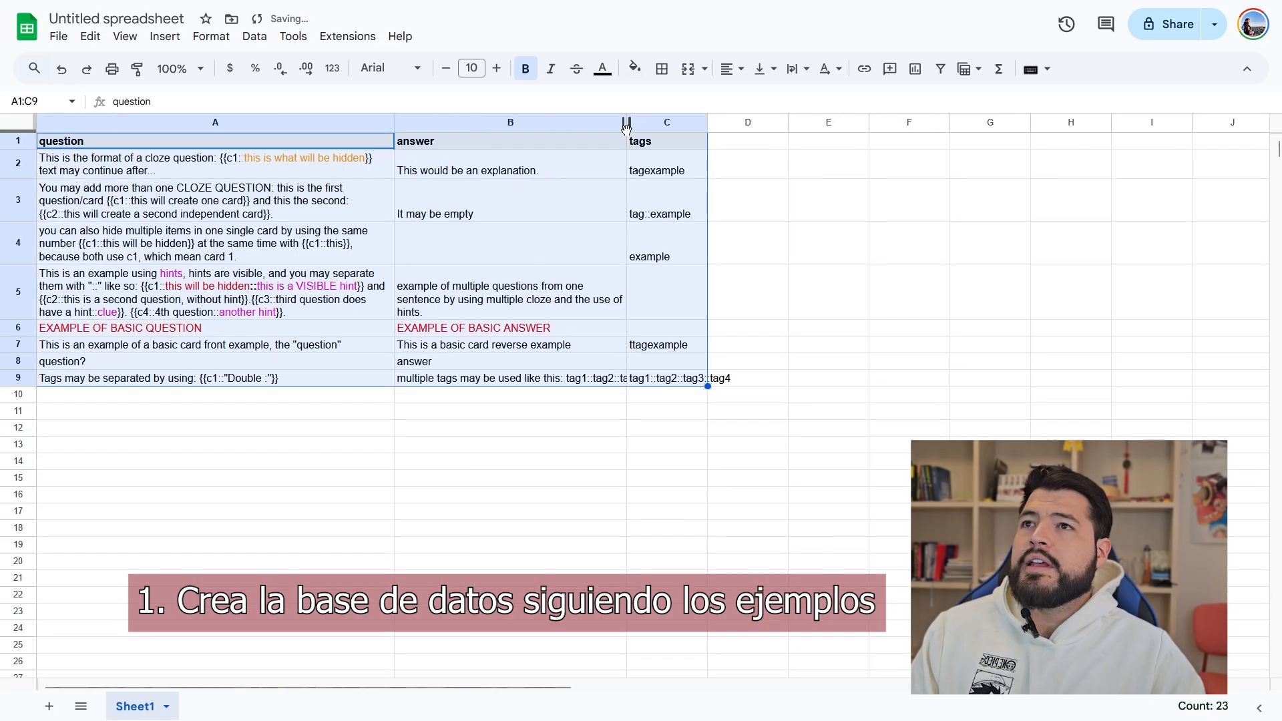
left_click_drag(707, 124, 929, 124)
left_click(868, 328)
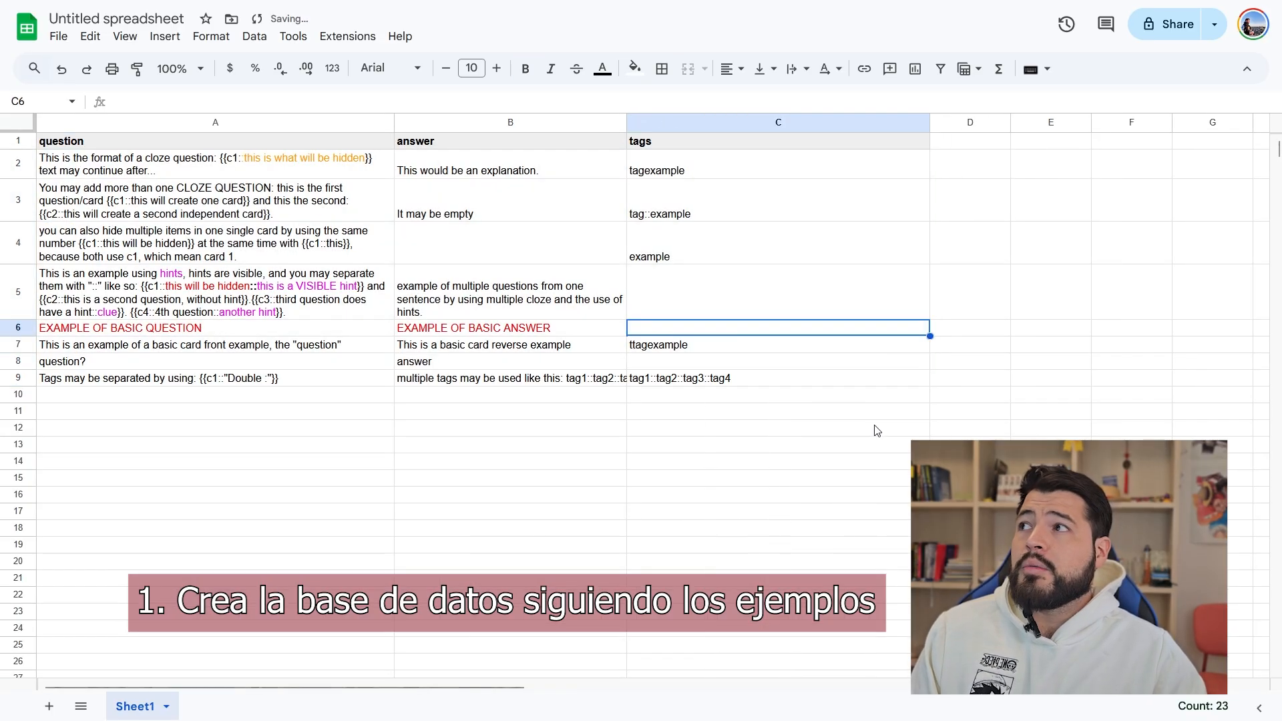
left_click(851, 431)
left_click(221, 410)
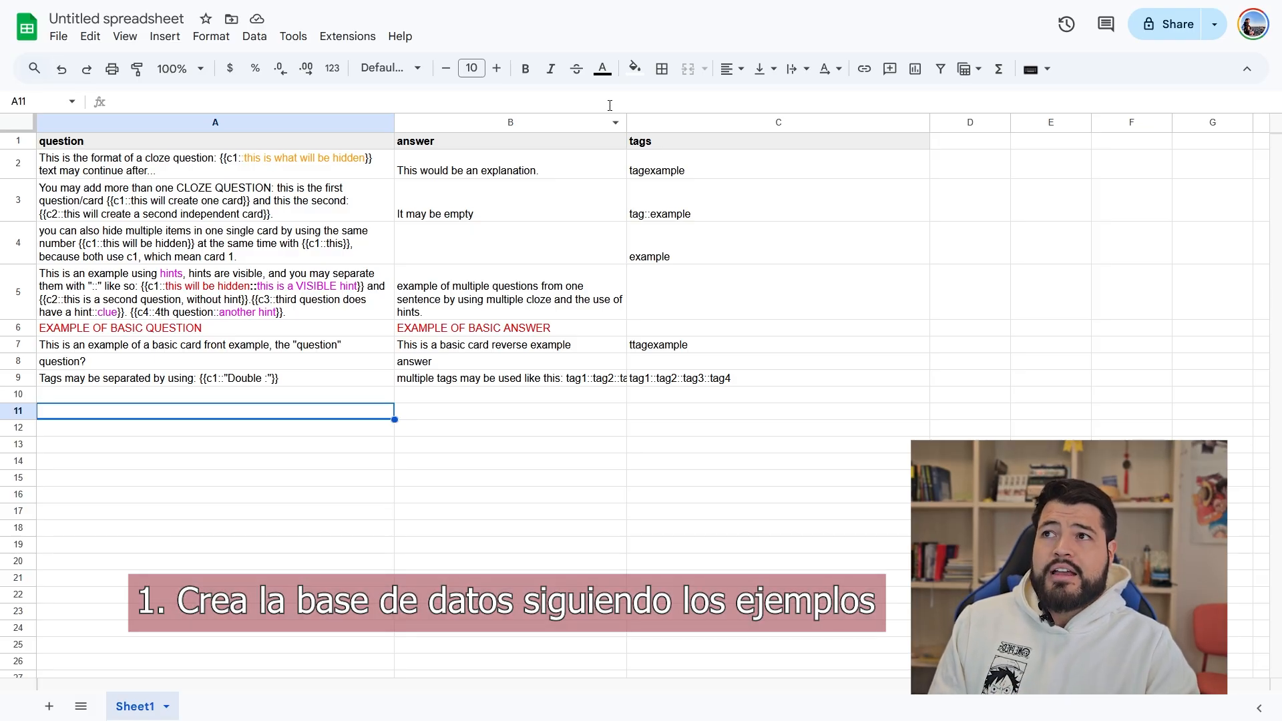
Step: Examine the cloze examples in rows 2, 3 and 5, including the cloze markup in A2 and the answer and tag columns
left_click(244, 172)
key("shift+space")
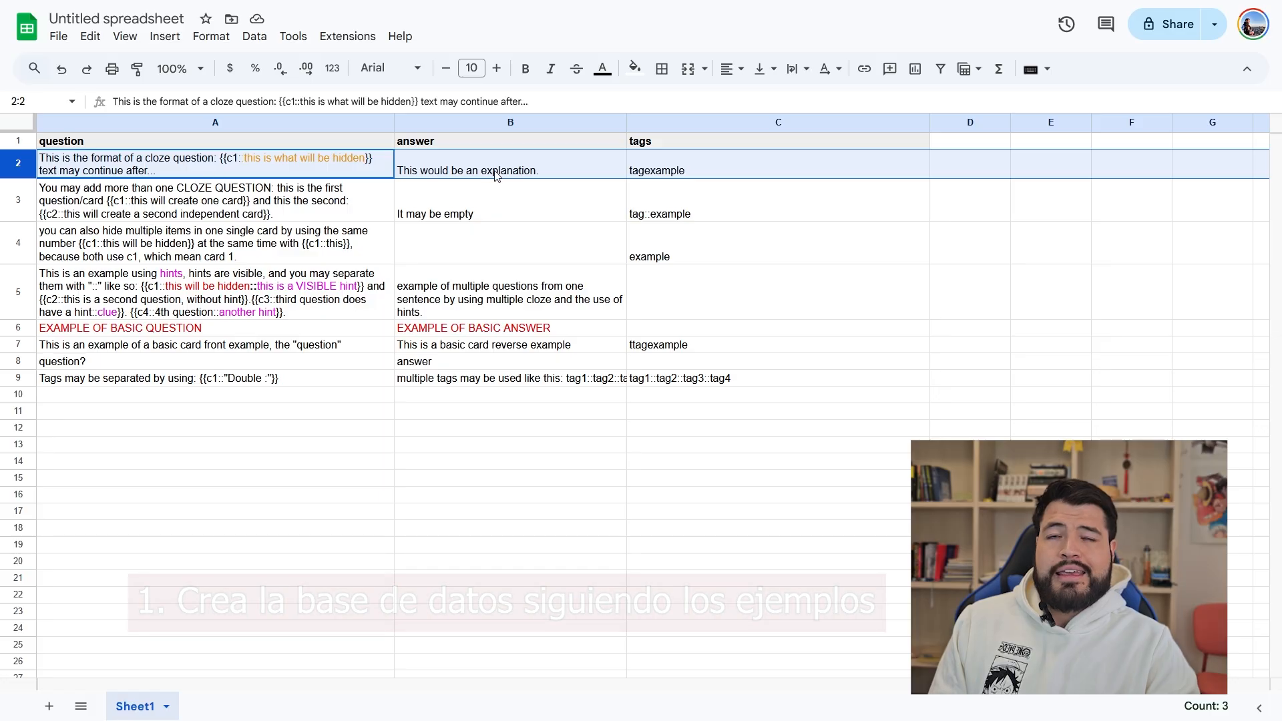
left_click(661, 173)
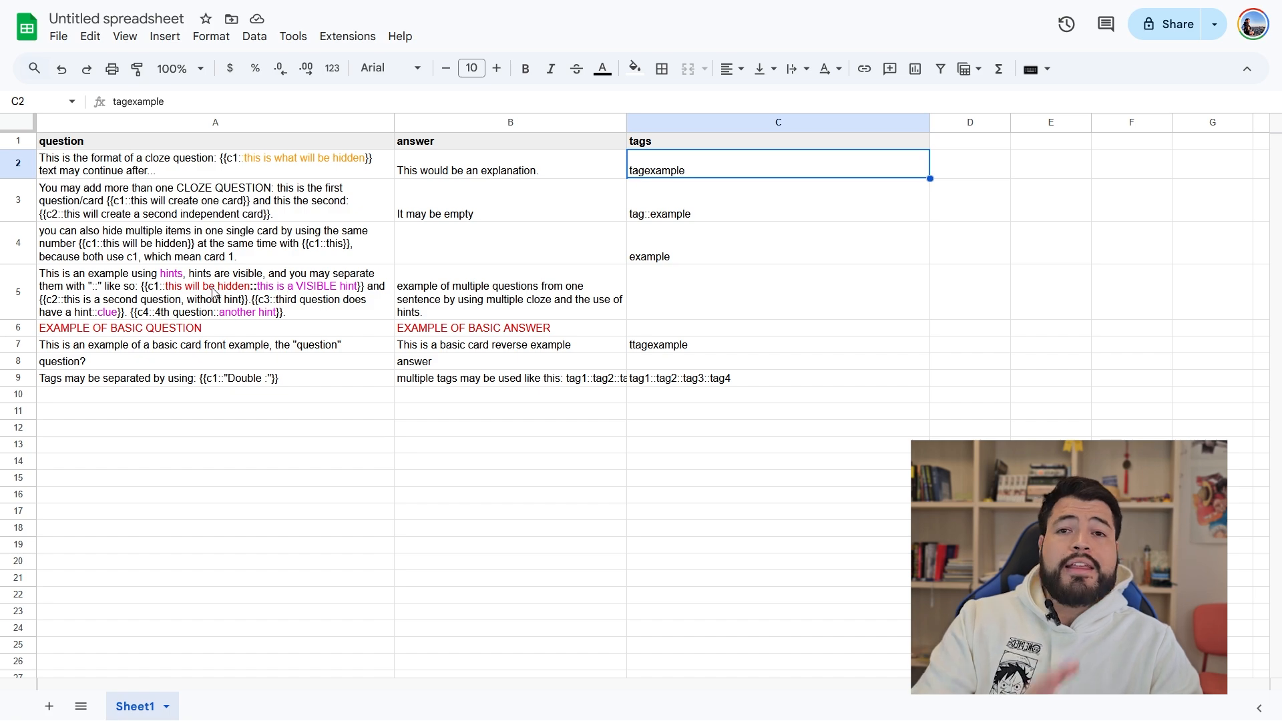
left_click(223, 172)
double_click(230, 167)
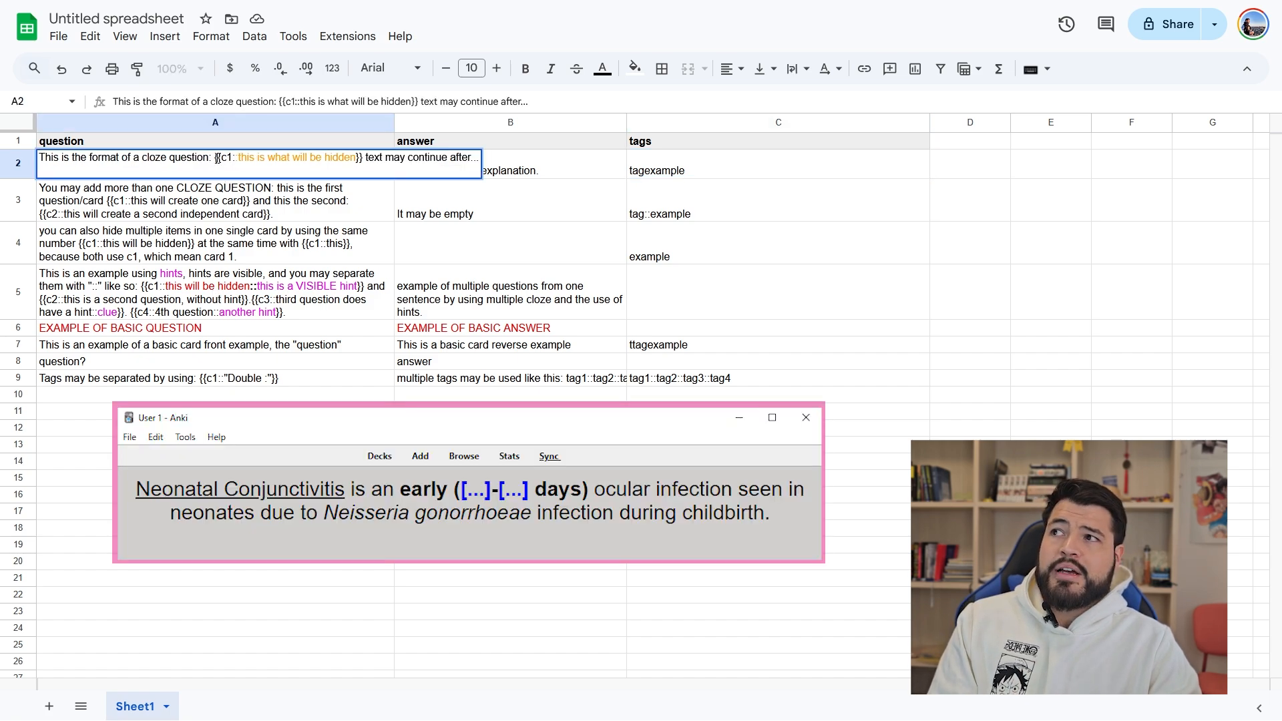
left_click_drag(215, 158, 363, 155)
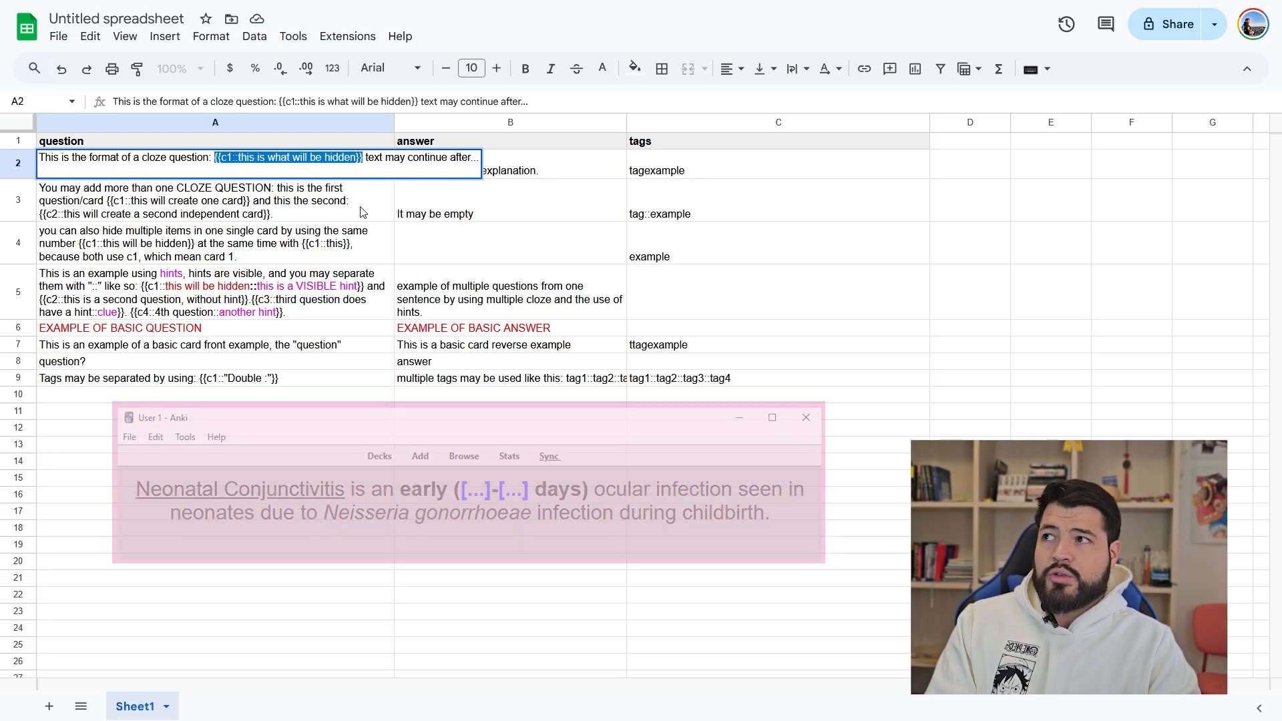
left_click(311, 216)
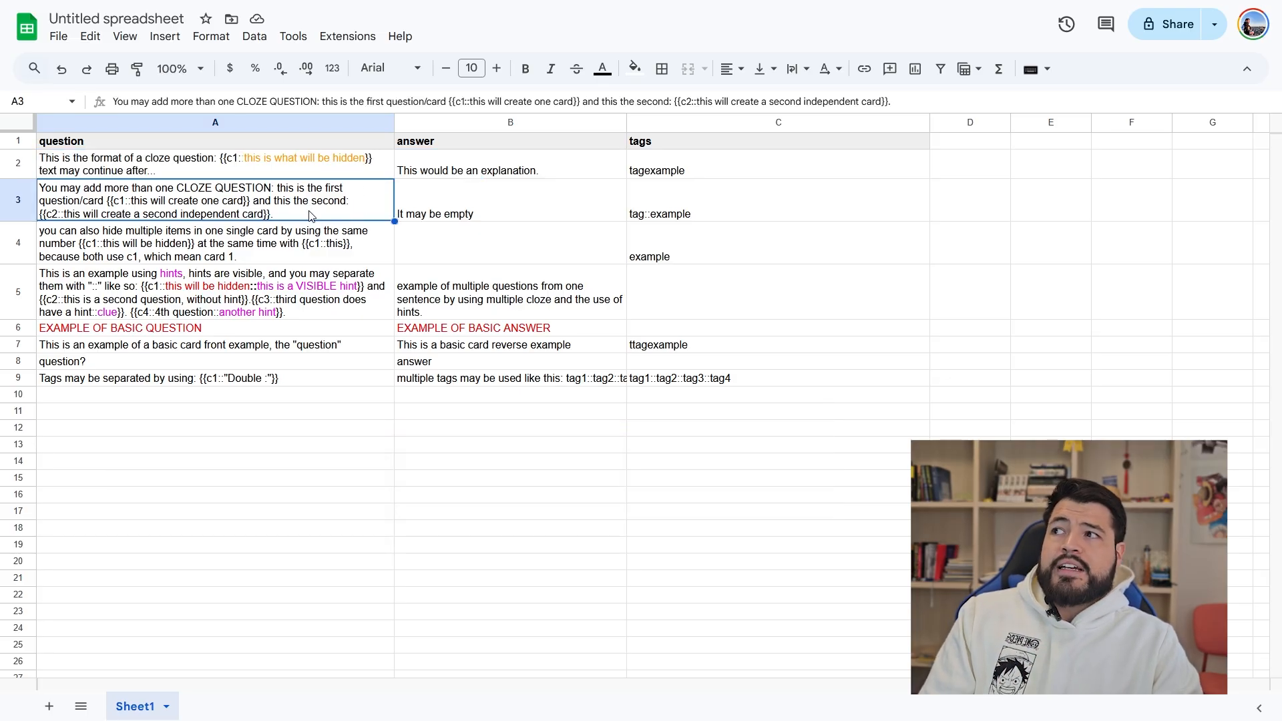
double_click(211, 191)
left_click(235, 285)
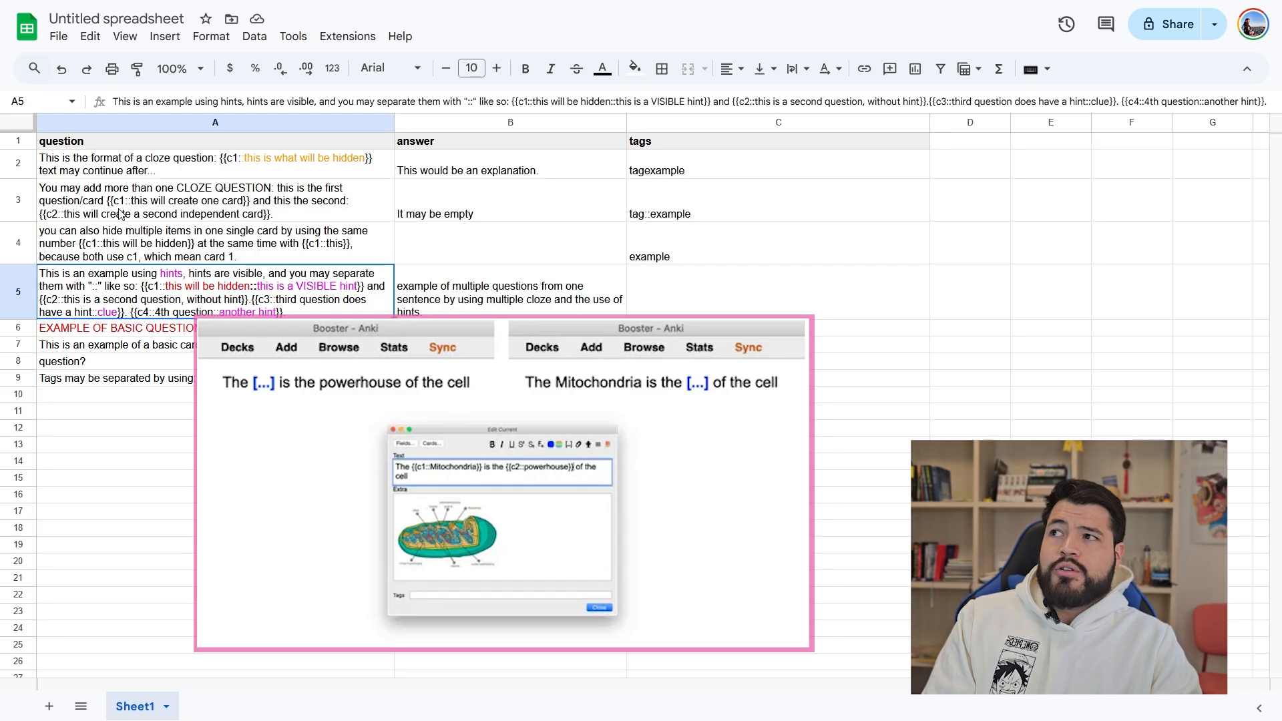
Step: Change the number of the second cloze in cell A3 to c1
left_click(119, 212)
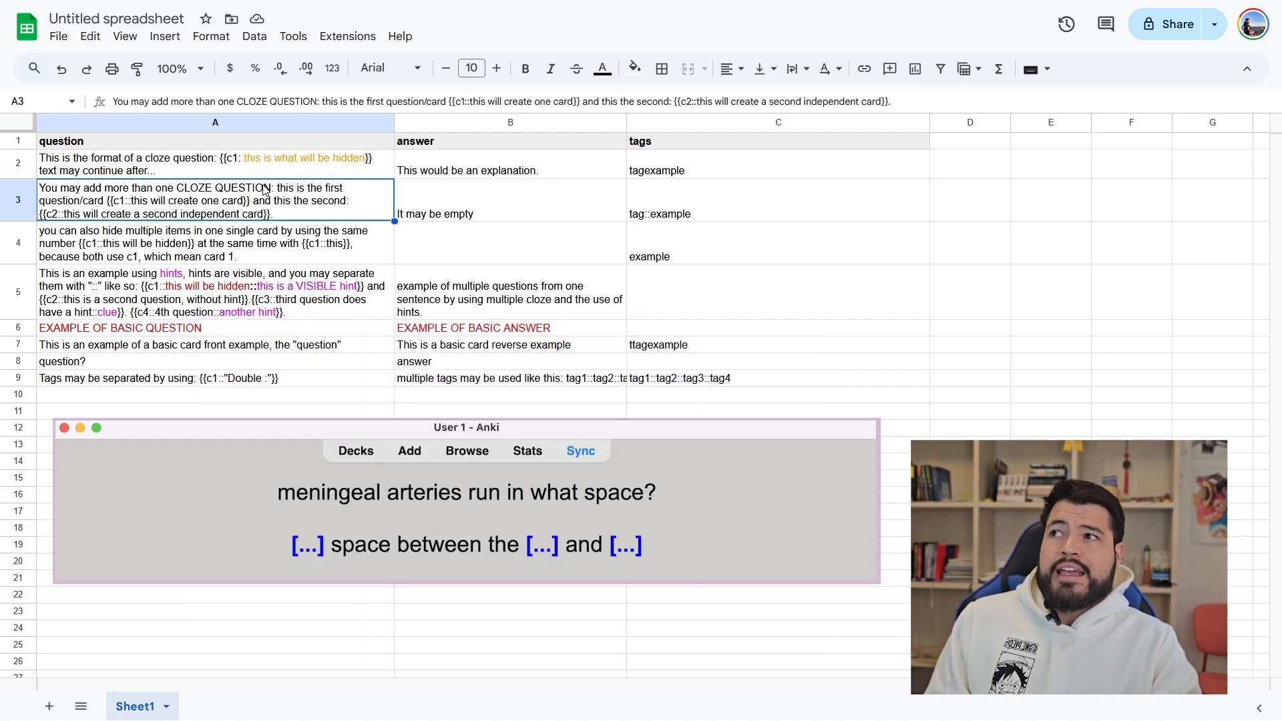
double_click(240, 204)
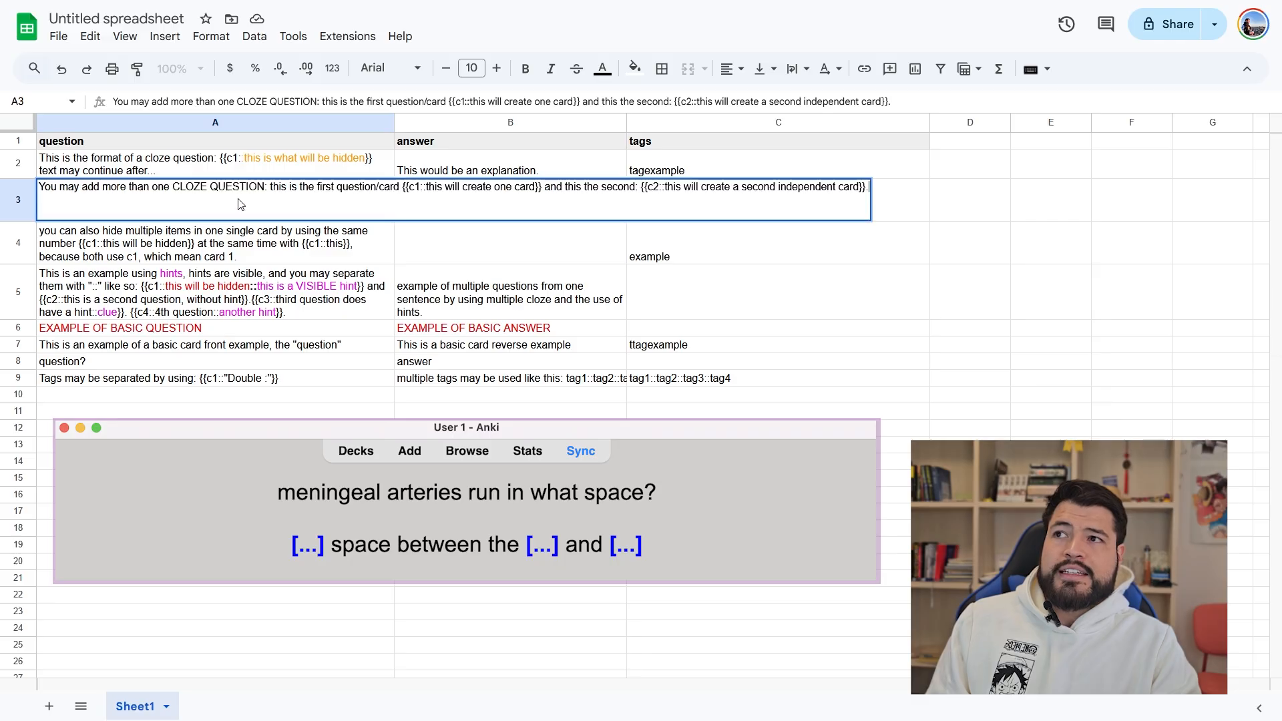
type("1")
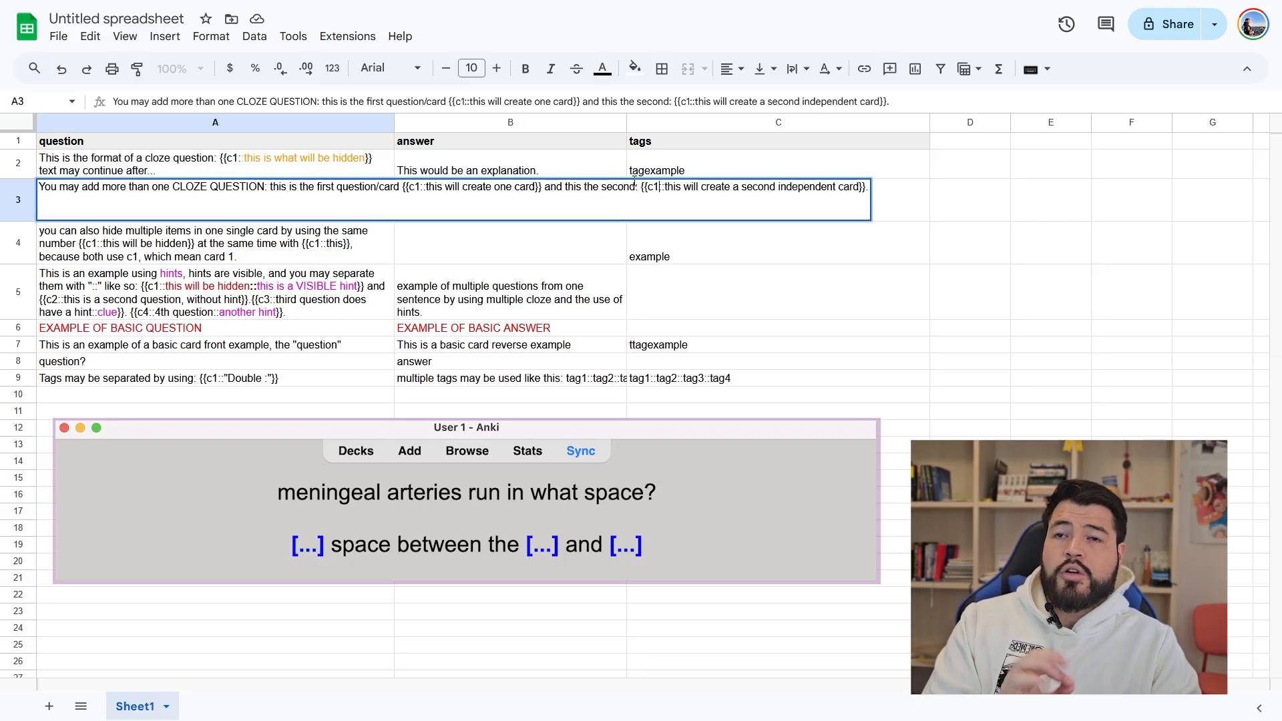
key("Return")
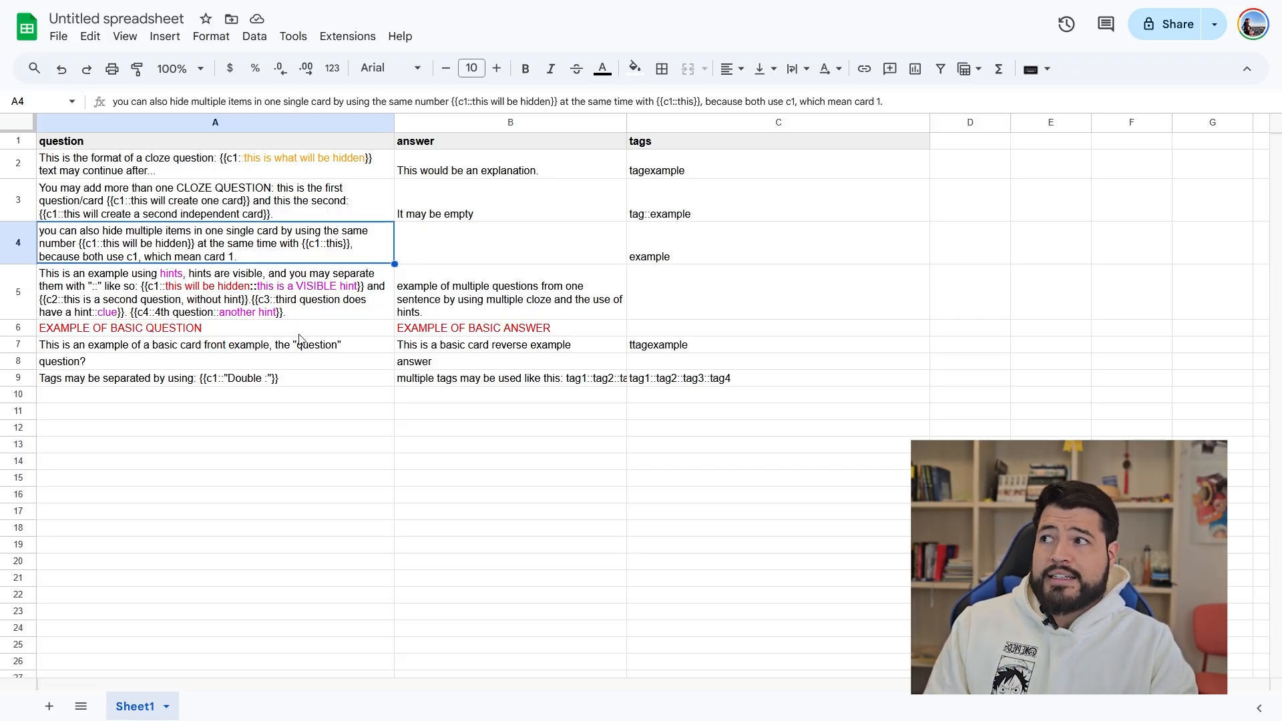
Step: Add three question marks to the end of "EXAMPLE OF BASIC QUESTION" in cell A6
left_click(169, 331)
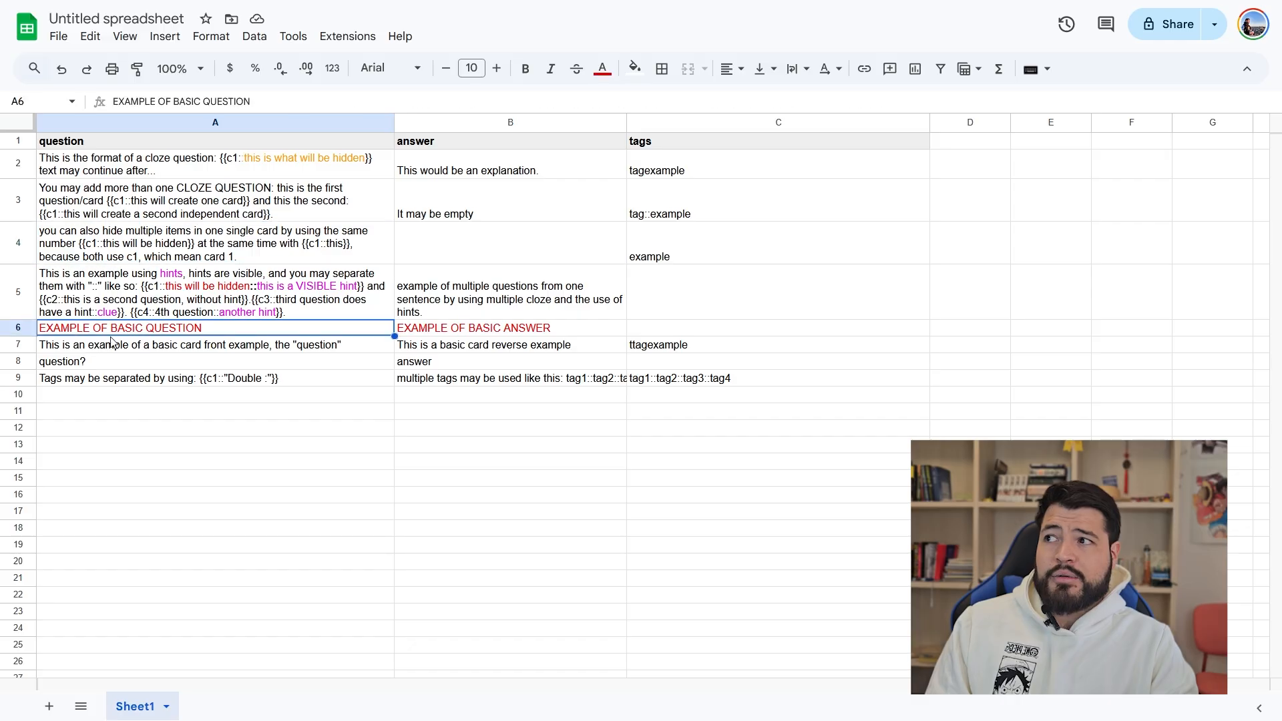
left_click(113, 379)
left_click(94, 326)
double_click(225, 328)
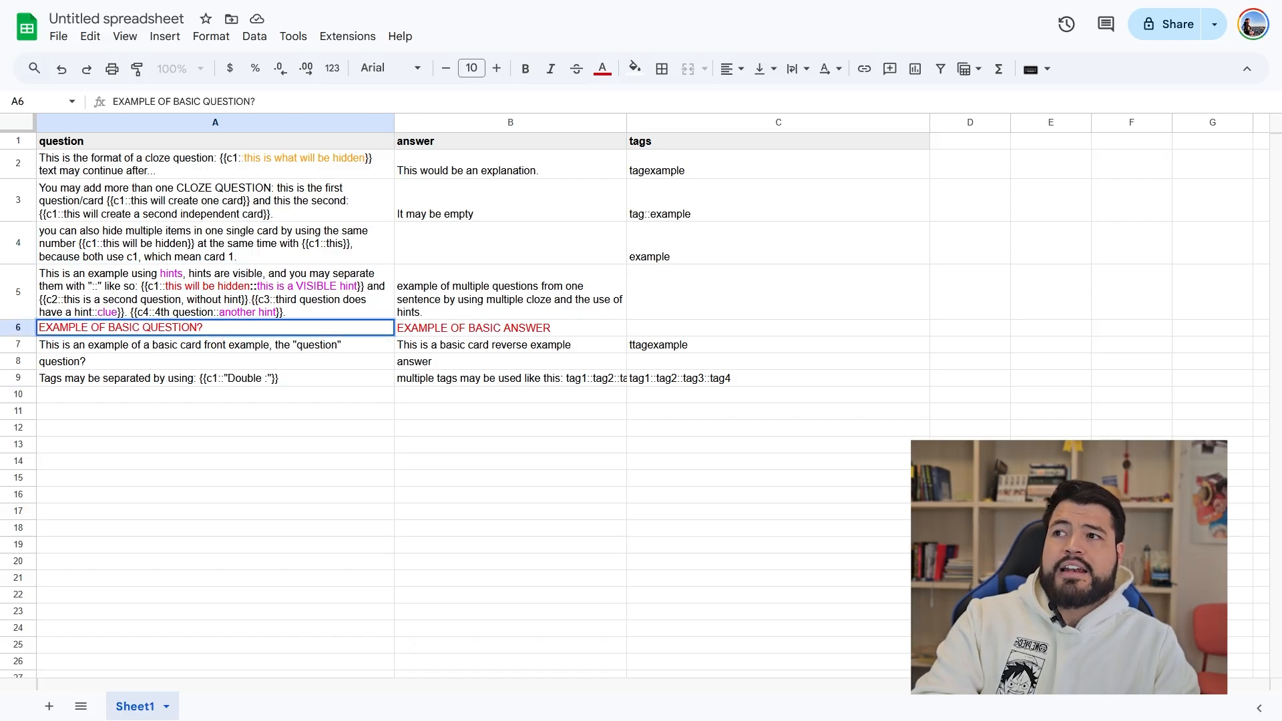
left_click(455, 329)
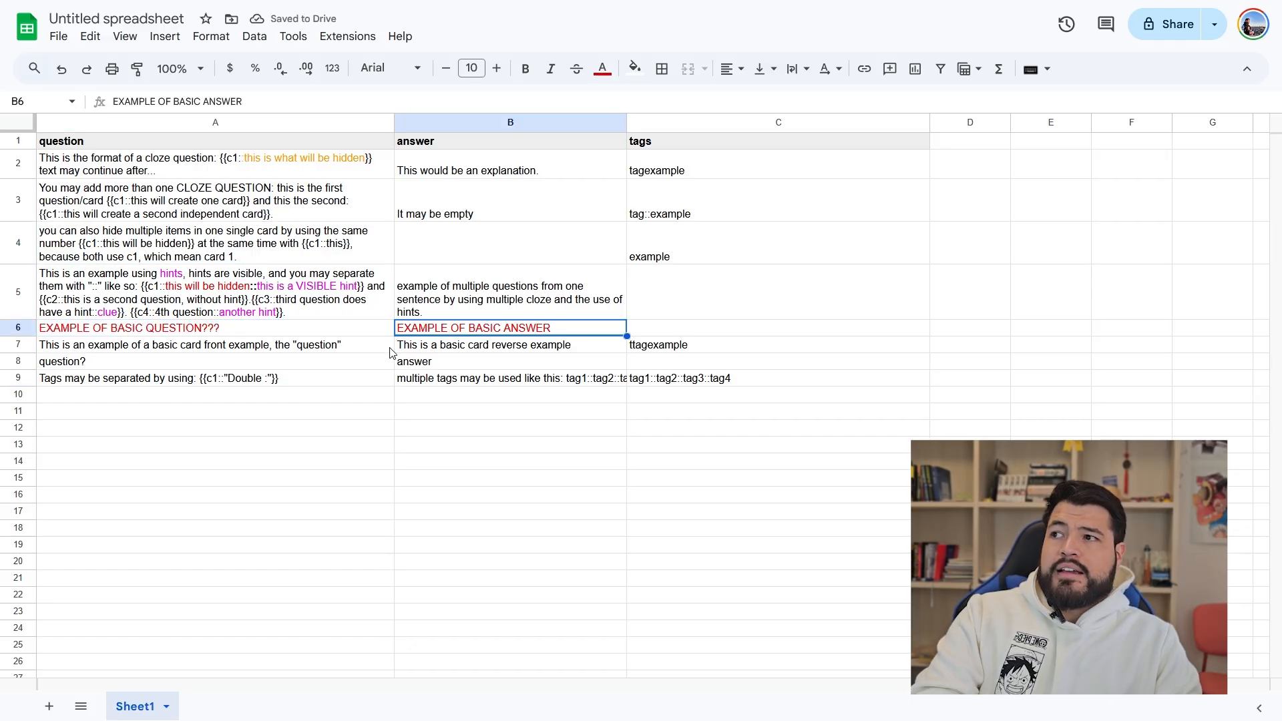
Step: Examine the basic question and answer examples in rows 6 to 8 and the hint and multiple-cloze markup in row 5
left_click(190, 352)
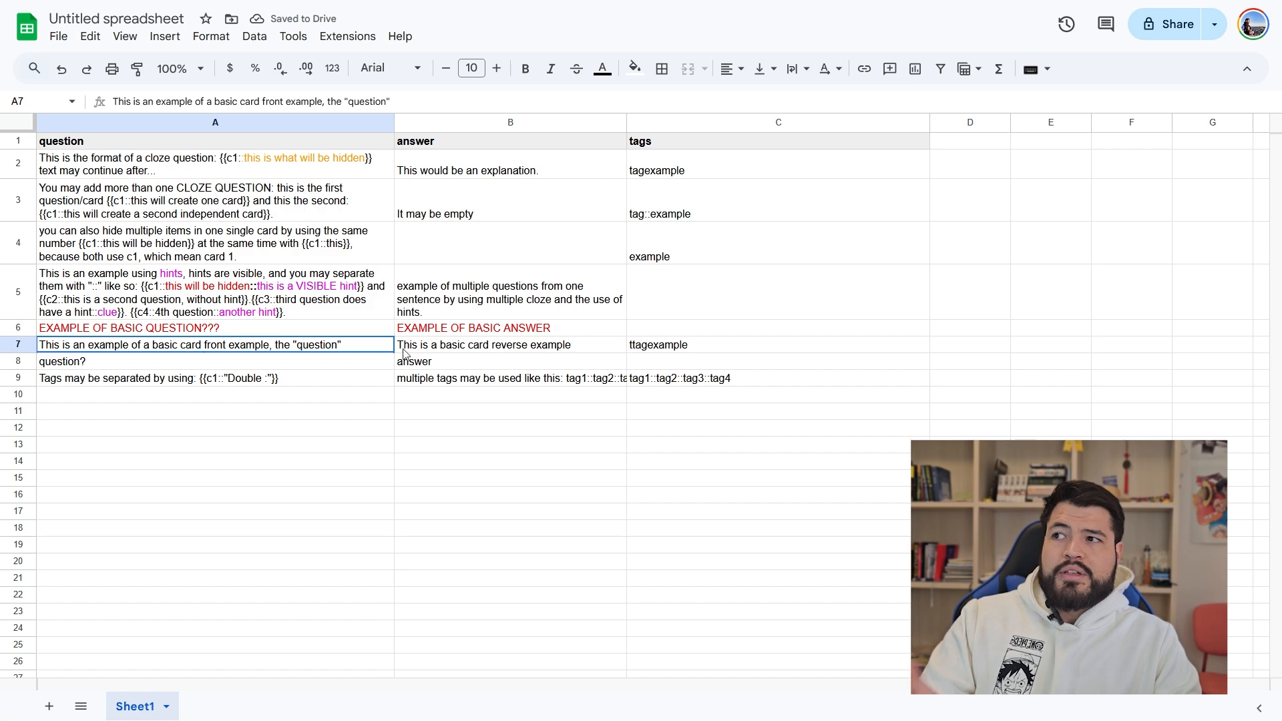
left_click(403, 349, "shift")
left_click_drag(287, 366, 458, 331)
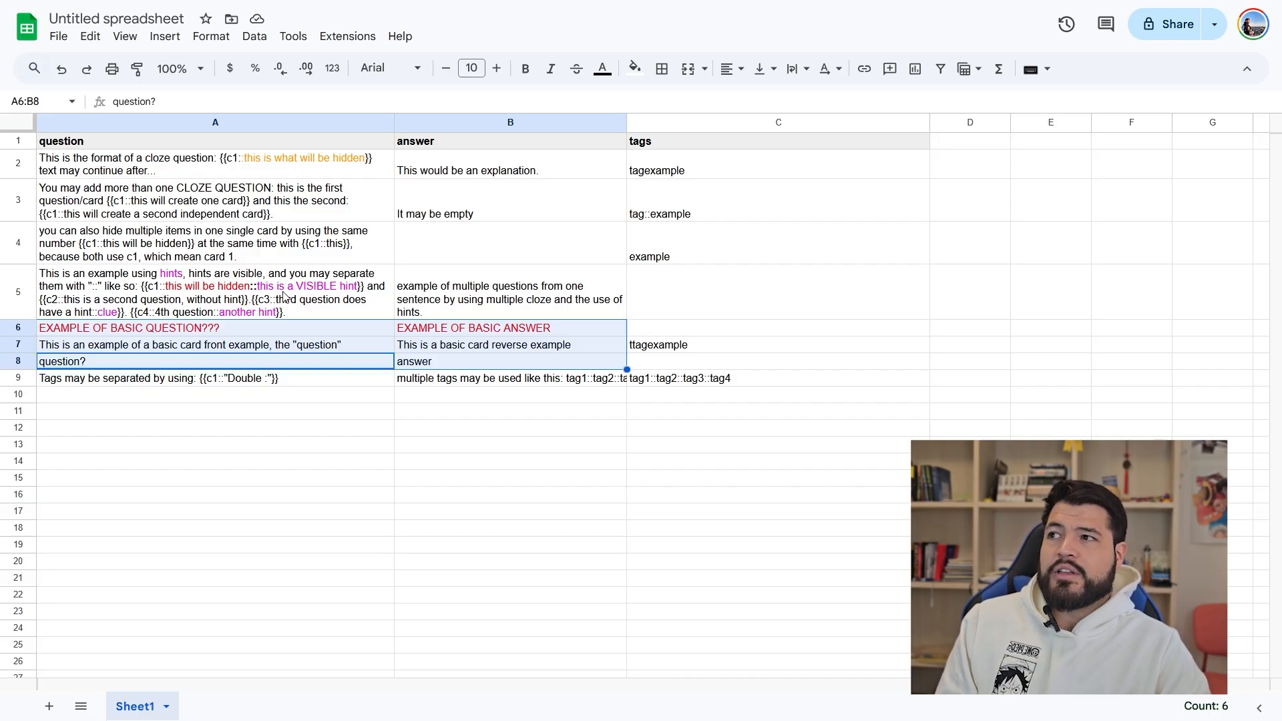
double_click(301, 318)
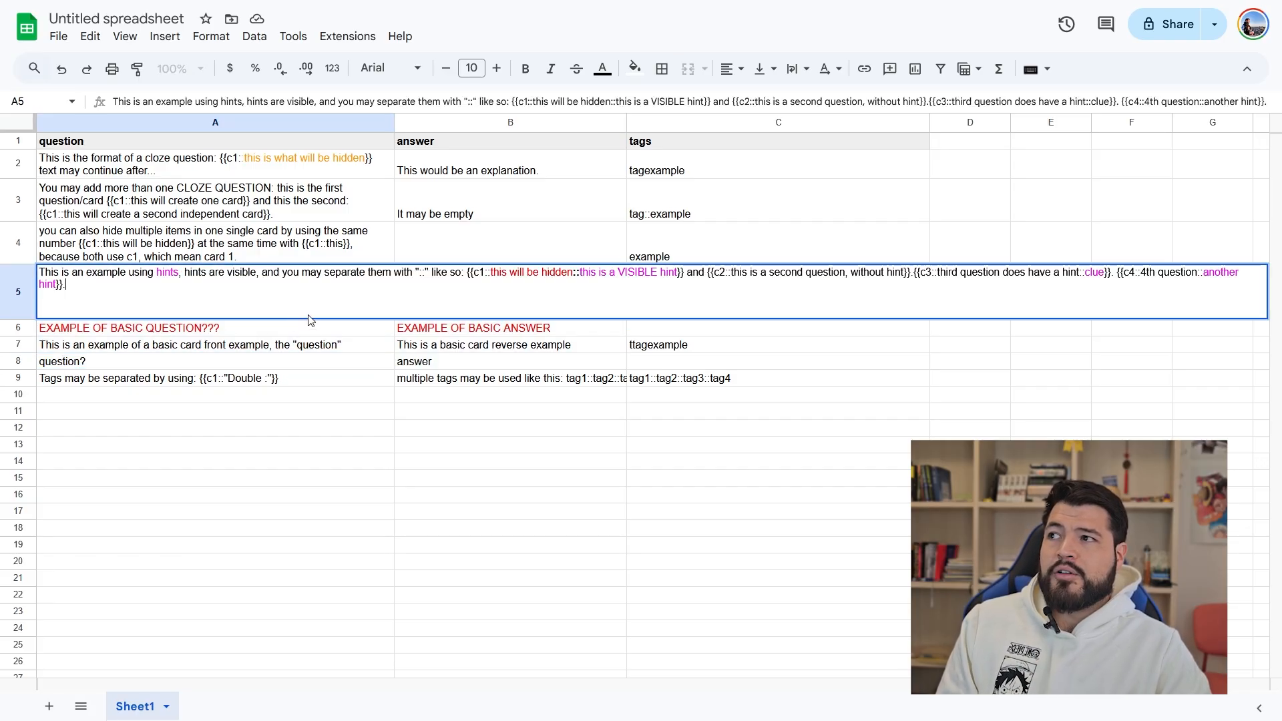
left_click(299, 383)
double_click(244, 284)
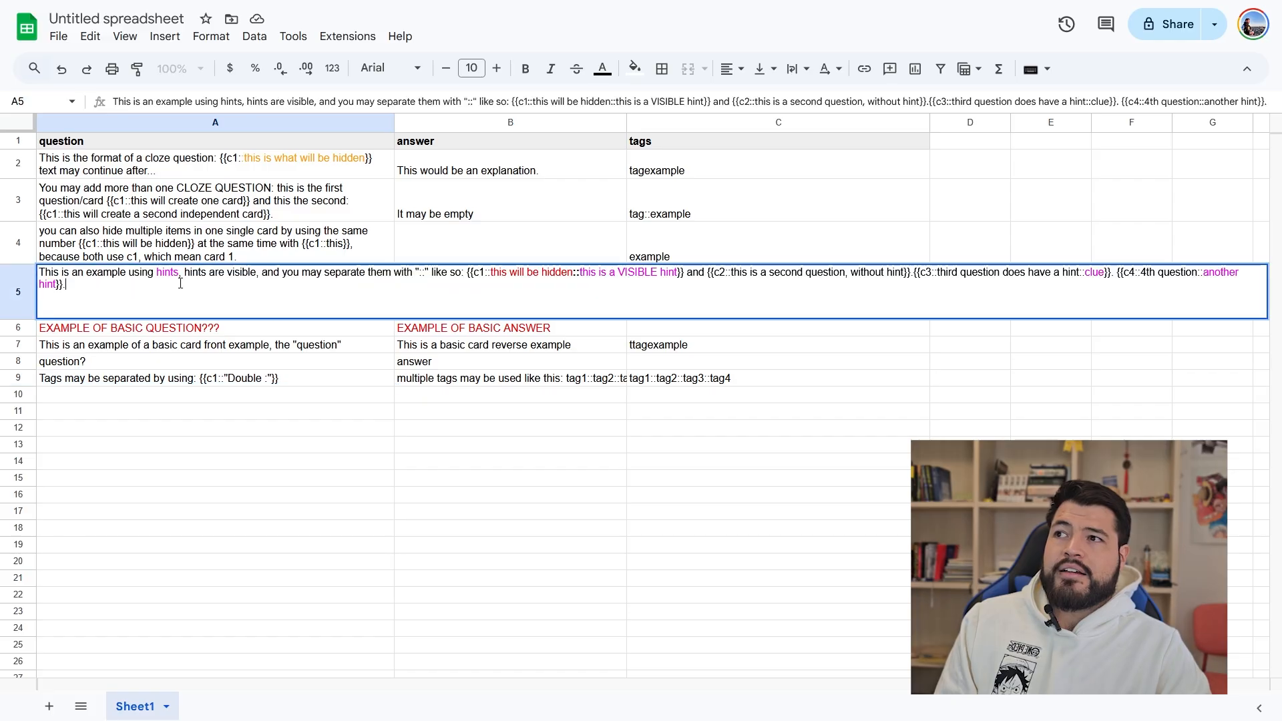
left_click_drag(471, 272, 1147, 284)
left_click(835, 394)
left_click_drag(275, 309, 660, 301)
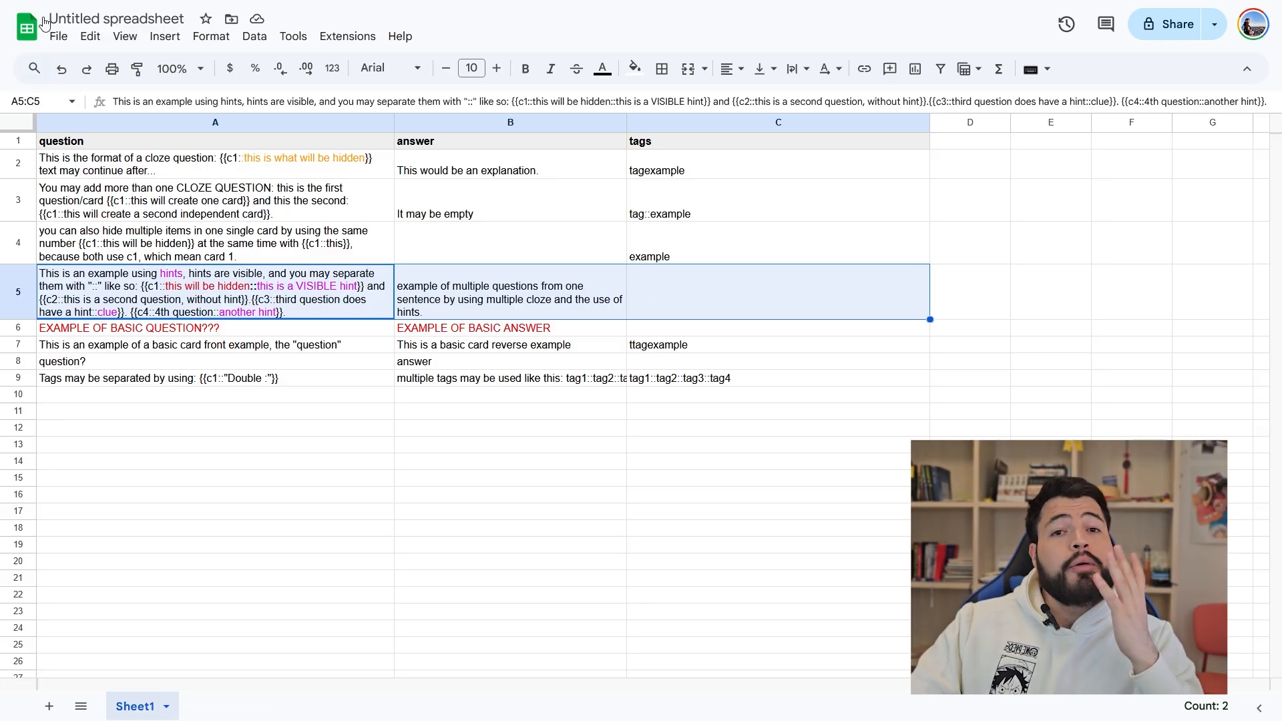
Step: Rename the spreadsheet as Ejemplo
left_click(77, 16)
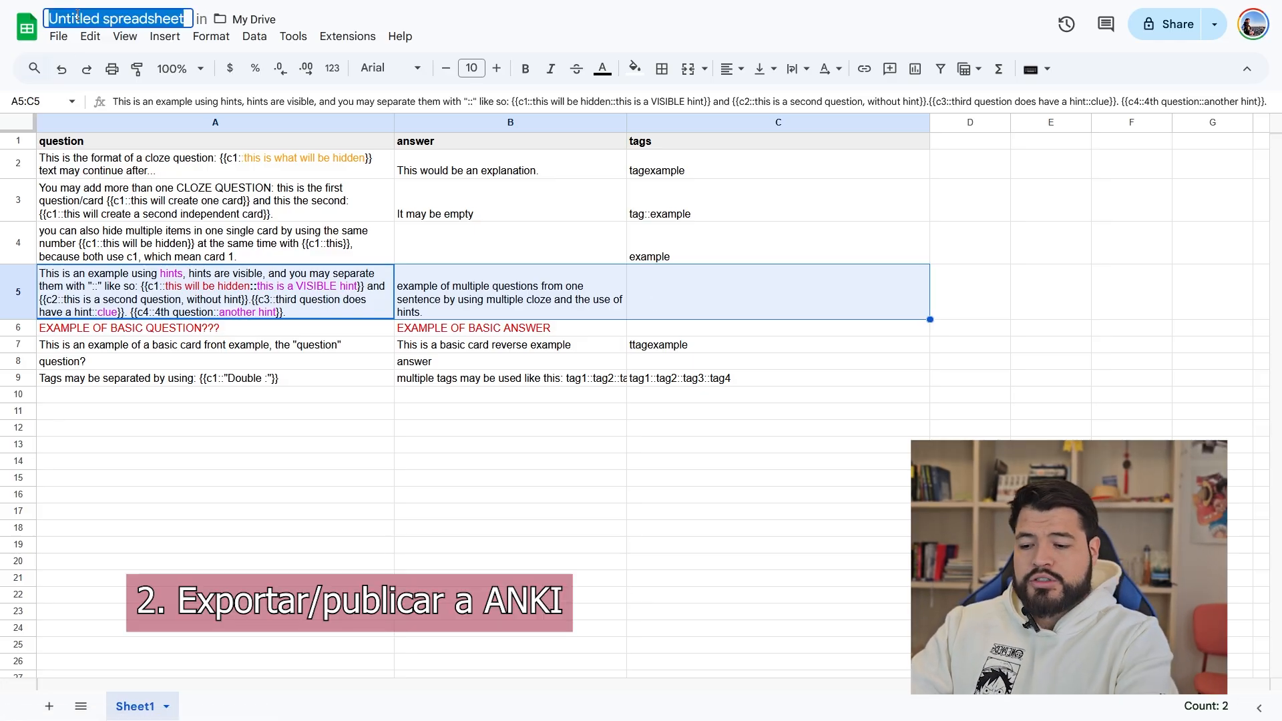
type("Ejemplo")
key("Return")
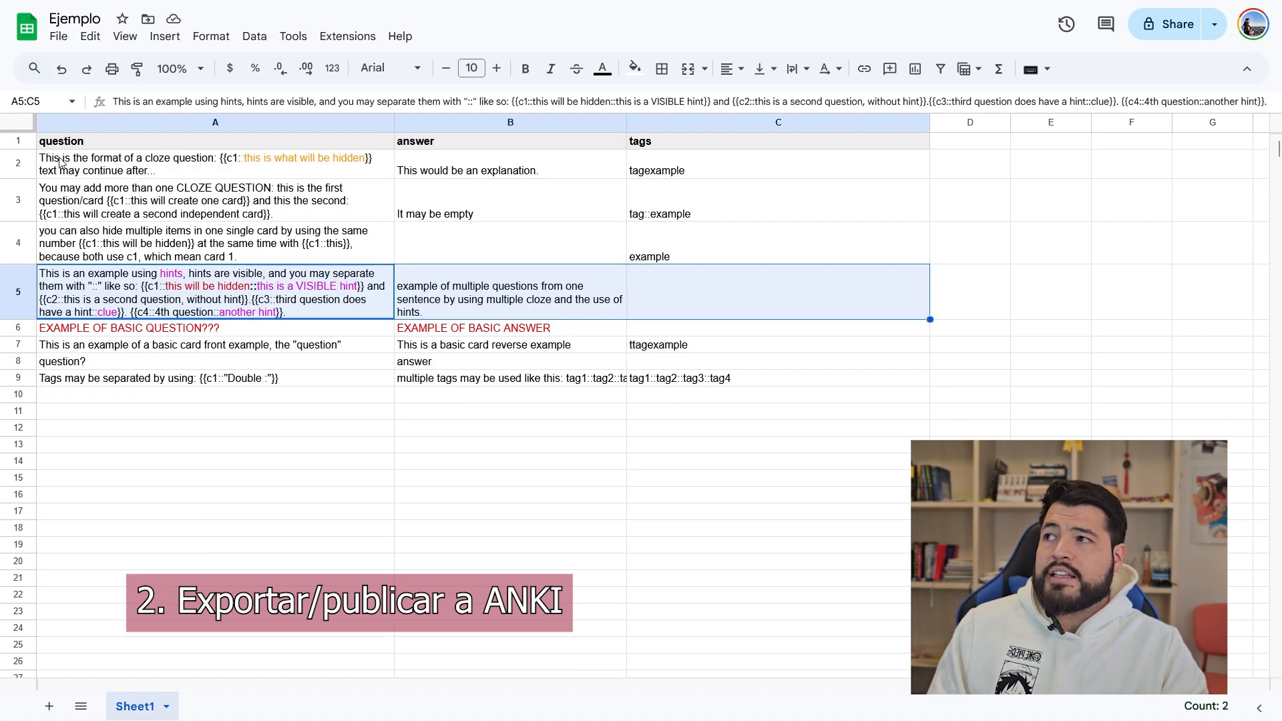
Step: Set up web publishing of the entire document as comma-separated values (.csv)
left_click(59, 36)
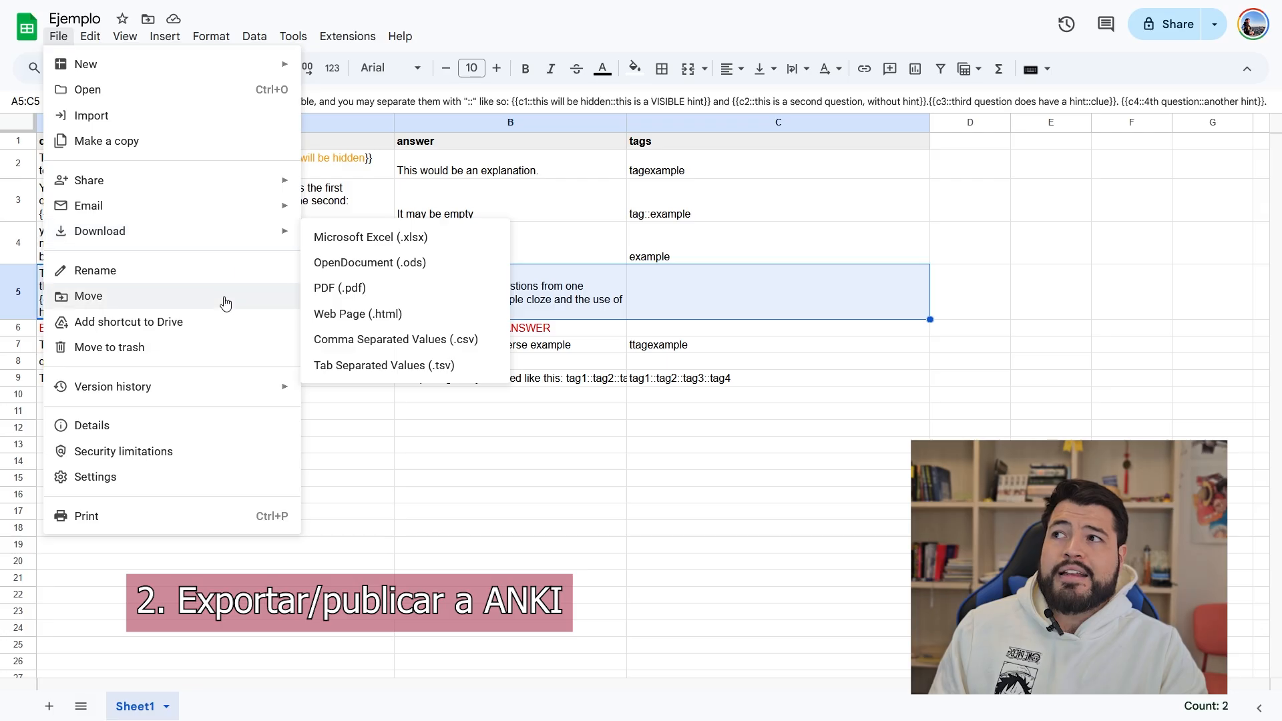
mouse_move(223, 192)
left_click(353, 209)
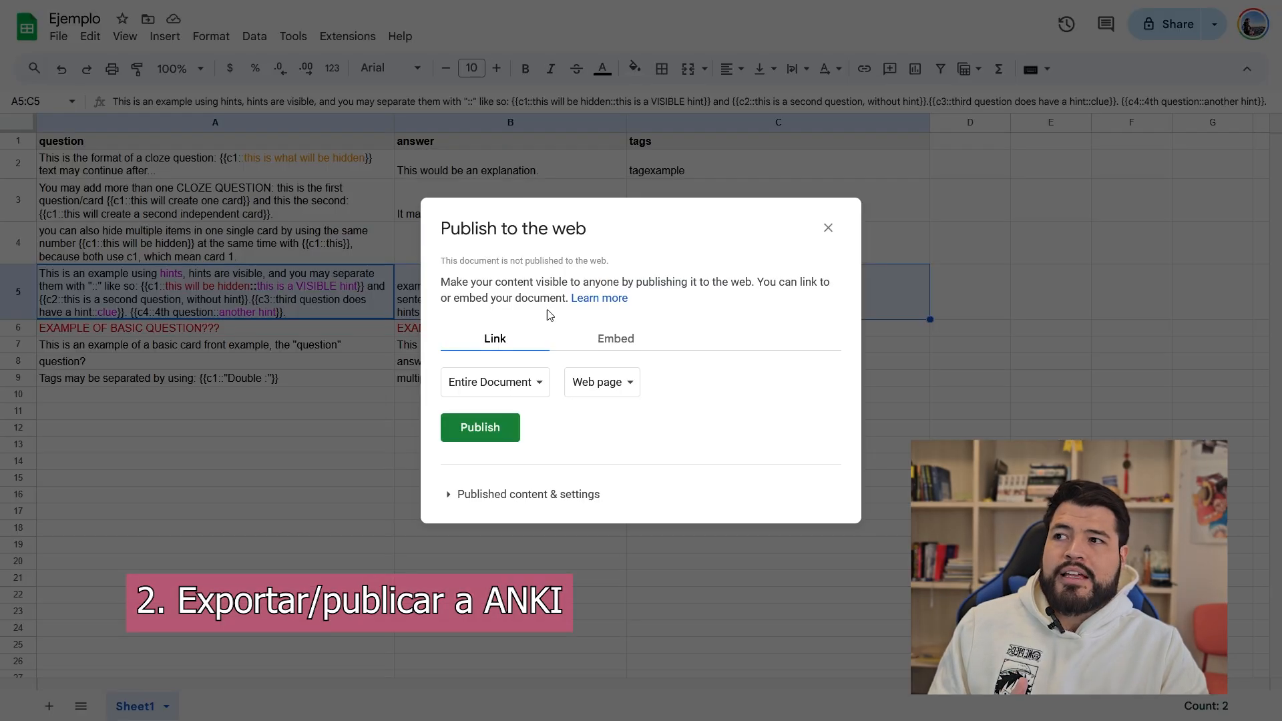
left_click(532, 392)
left_click(532, 392)
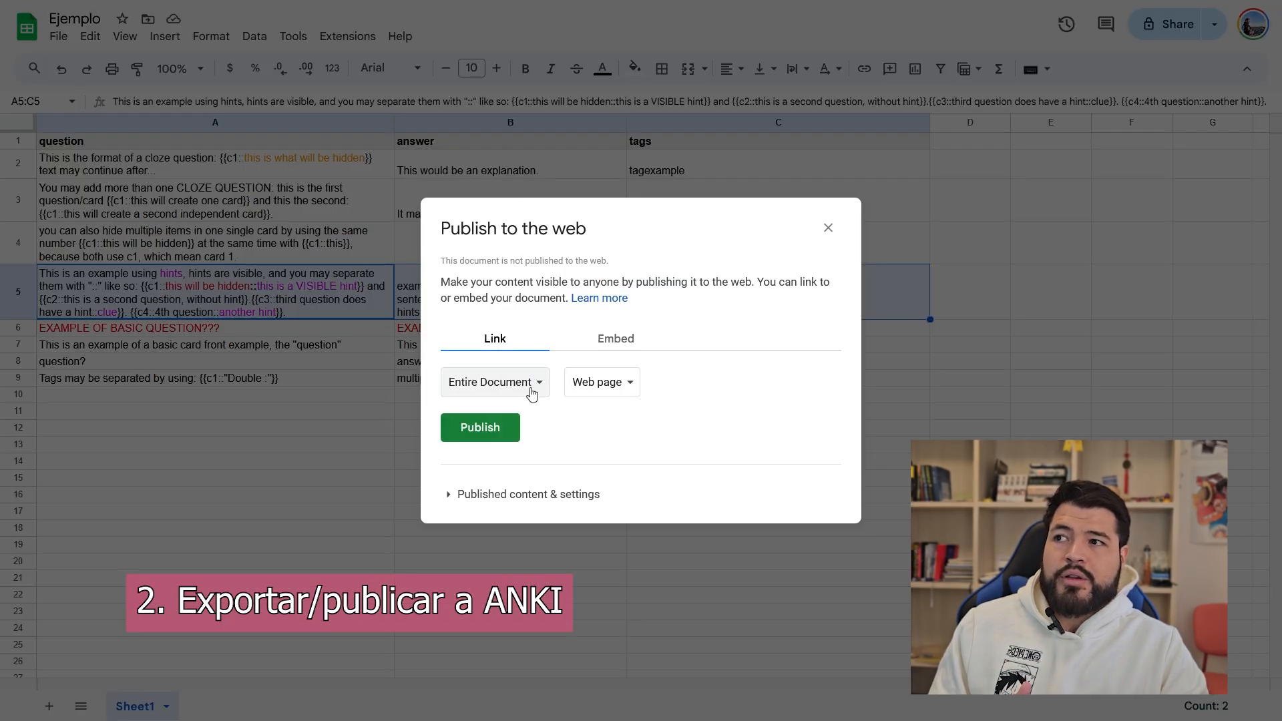
left_click(587, 384)
left_click(481, 386)
left_click(486, 382)
left_click(606, 388)
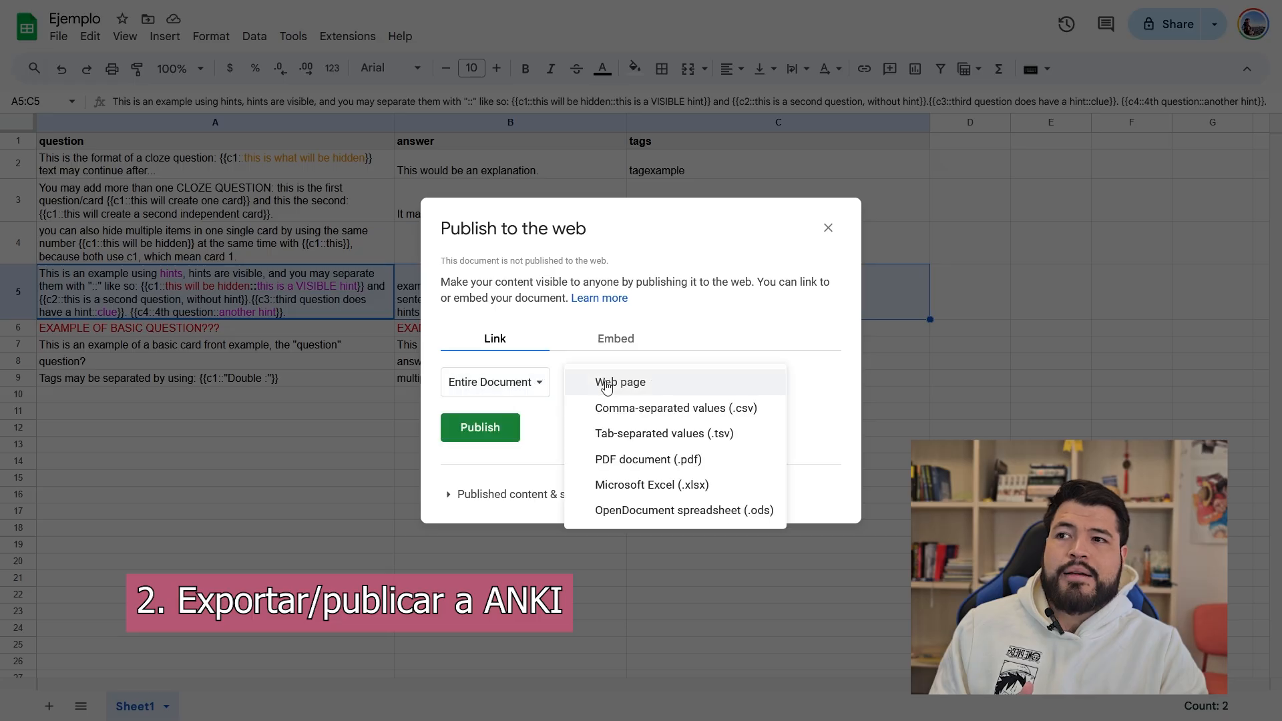
left_click(701, 409)
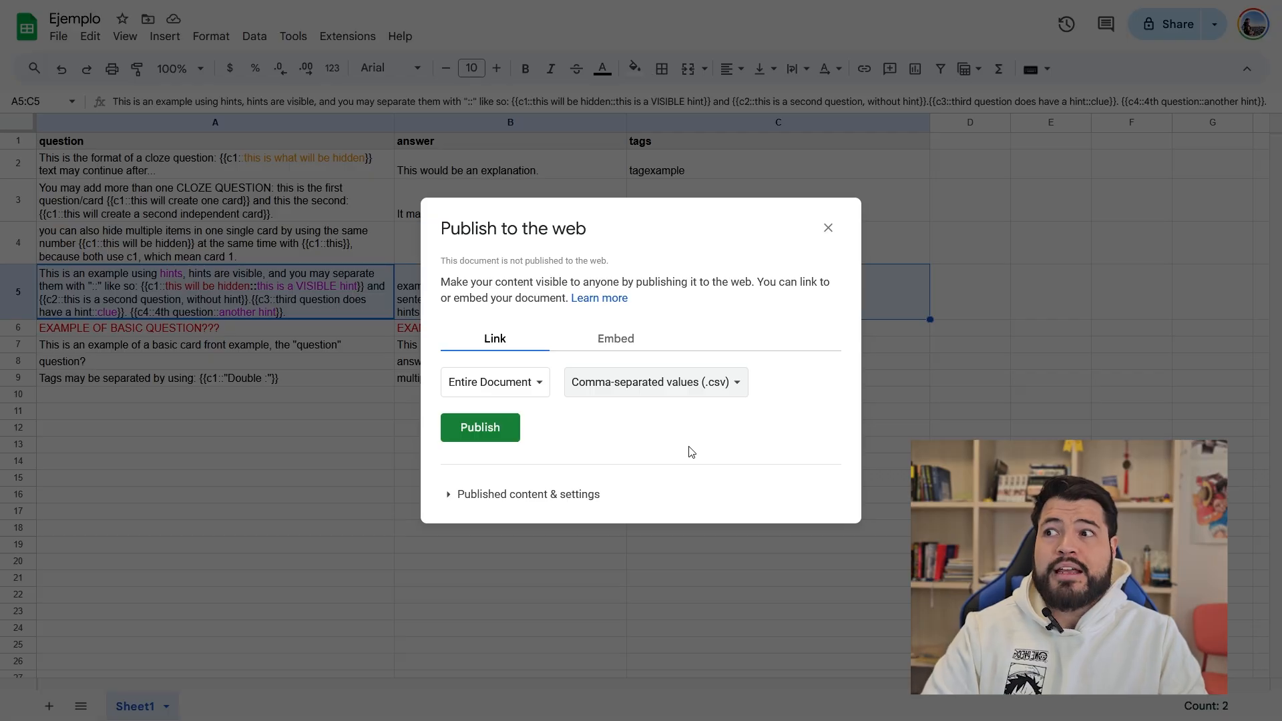
Step: Publish the document to the web and copy its published CSV link
left_click(487, 428)
left_click(669, 384)
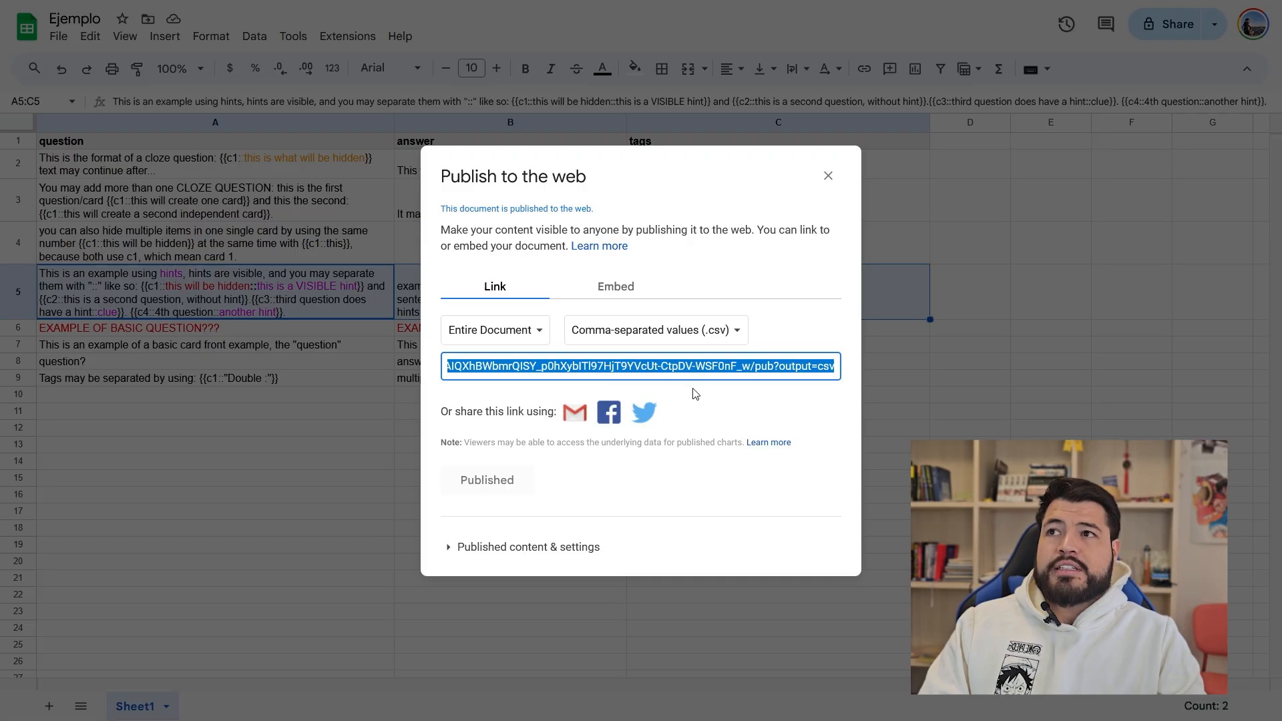
right_click(719, 365)
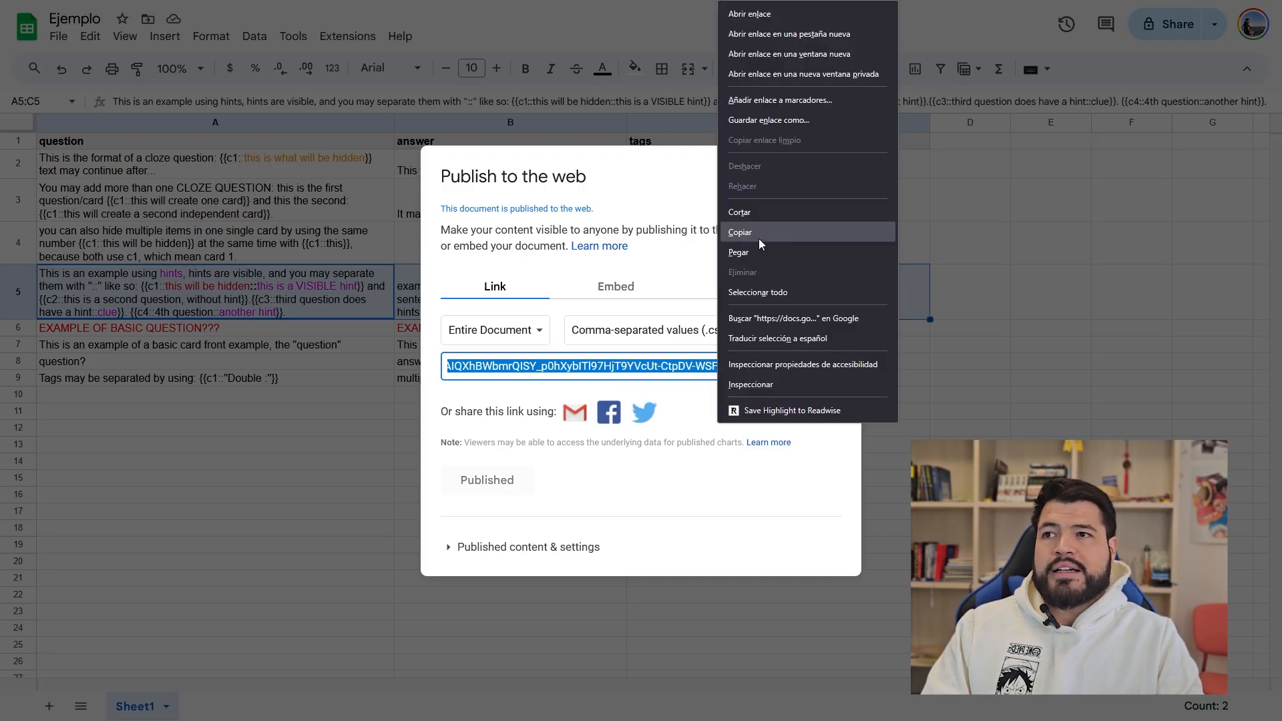
left_click(759, 239)
Step: Switch to Anki and add a new sheets2anki remote deck using the copied URL of the published CSV
key("alt+Tab")
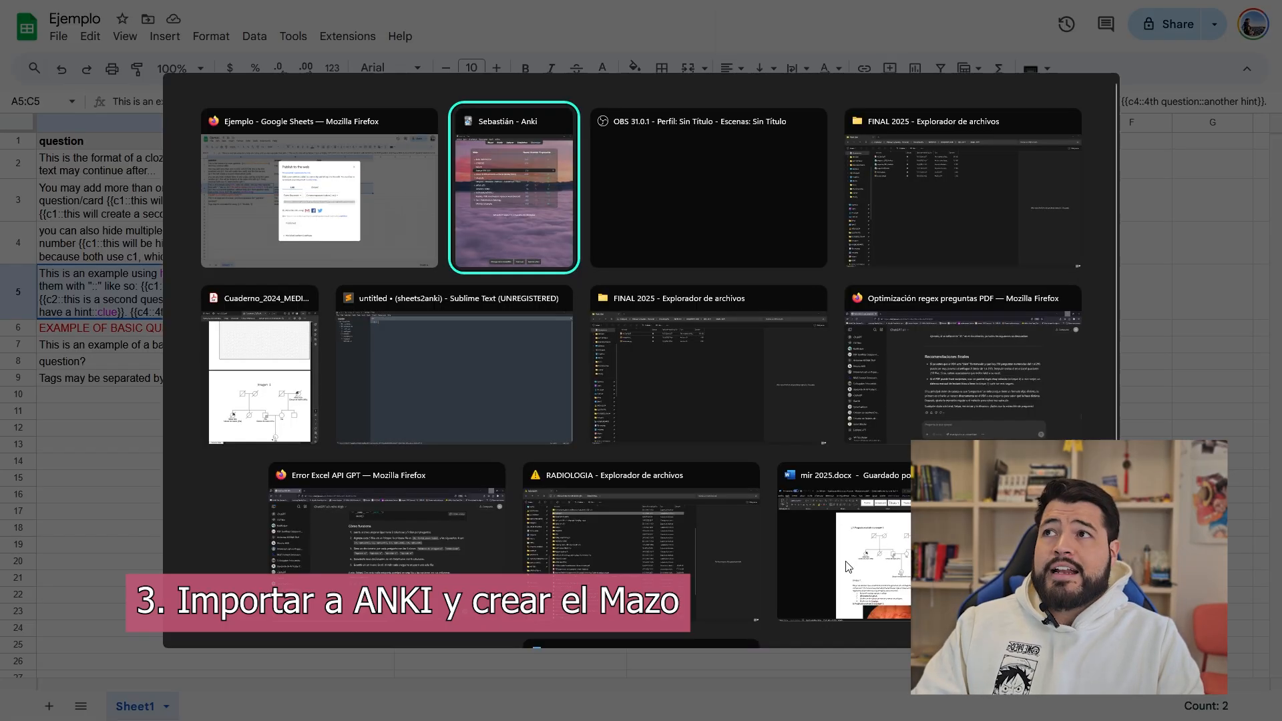
left_click(491, 28)
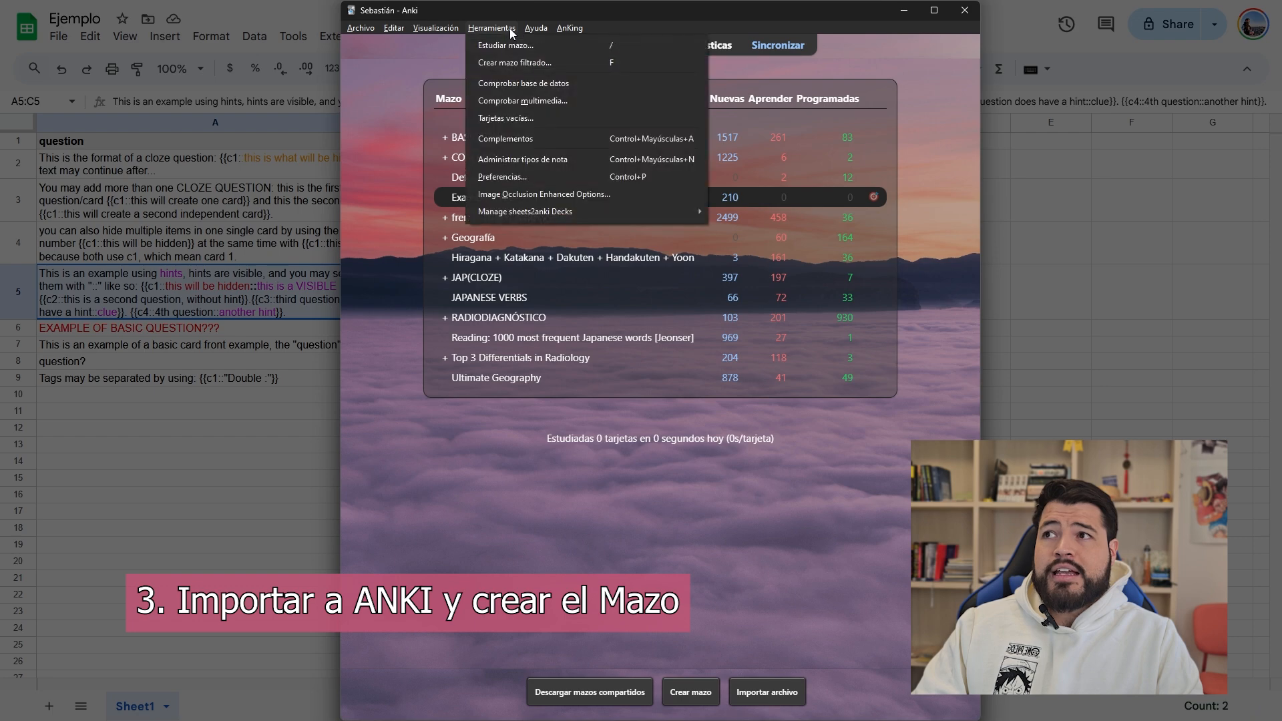
mouse_move(618, 219)
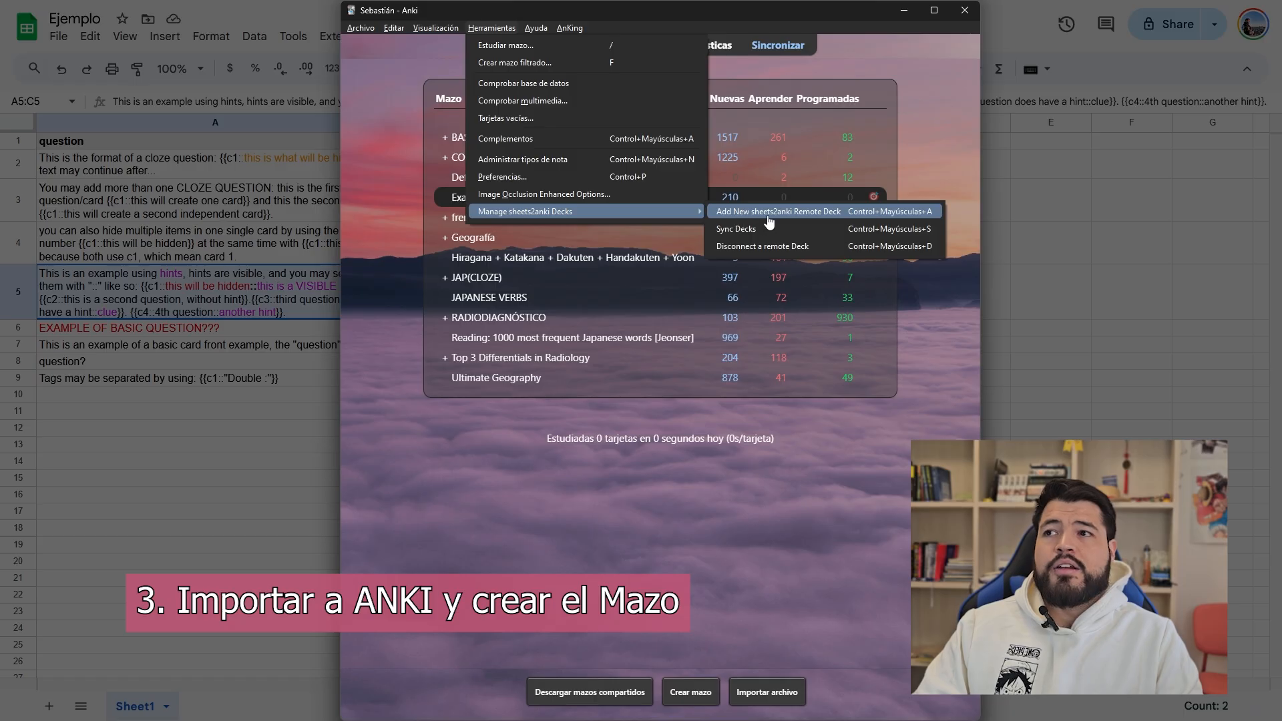
left_click(794, 212)
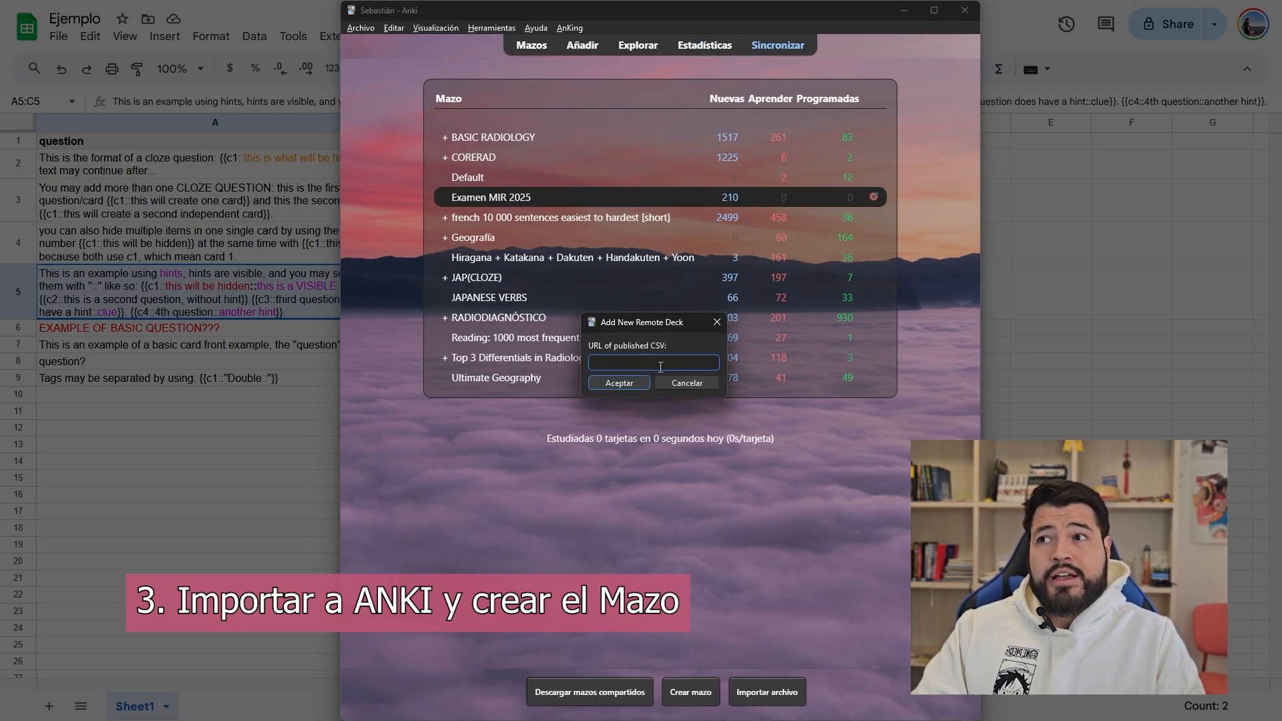
key("ctrl+v")
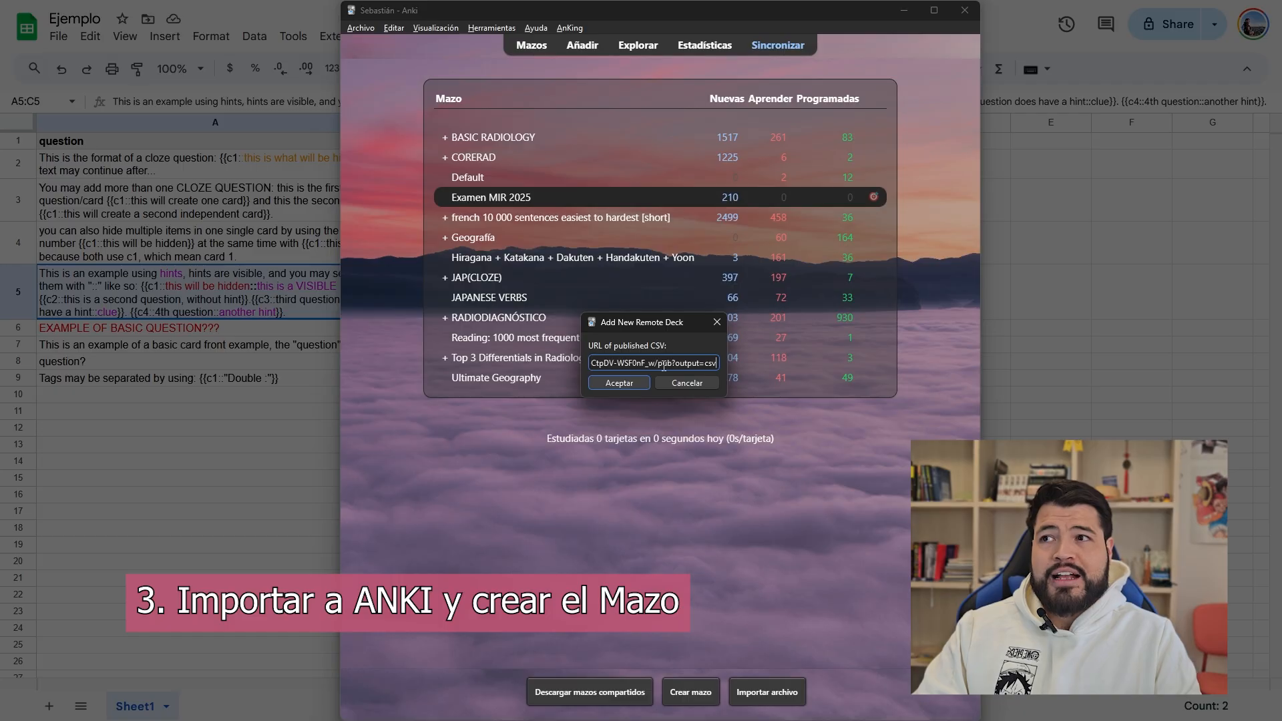
left_click(619, 384)
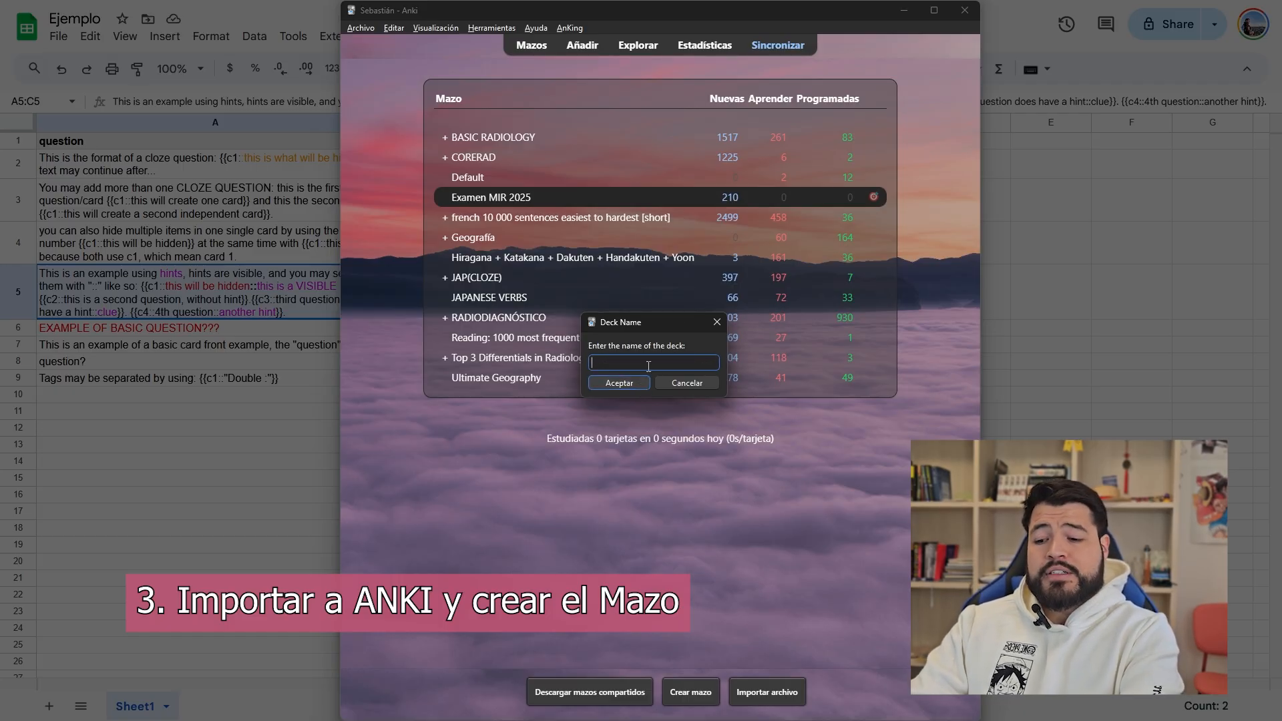
Step: Name the remote deck Ejemplo Anki, finish its import and go back to the deck list
type("E")
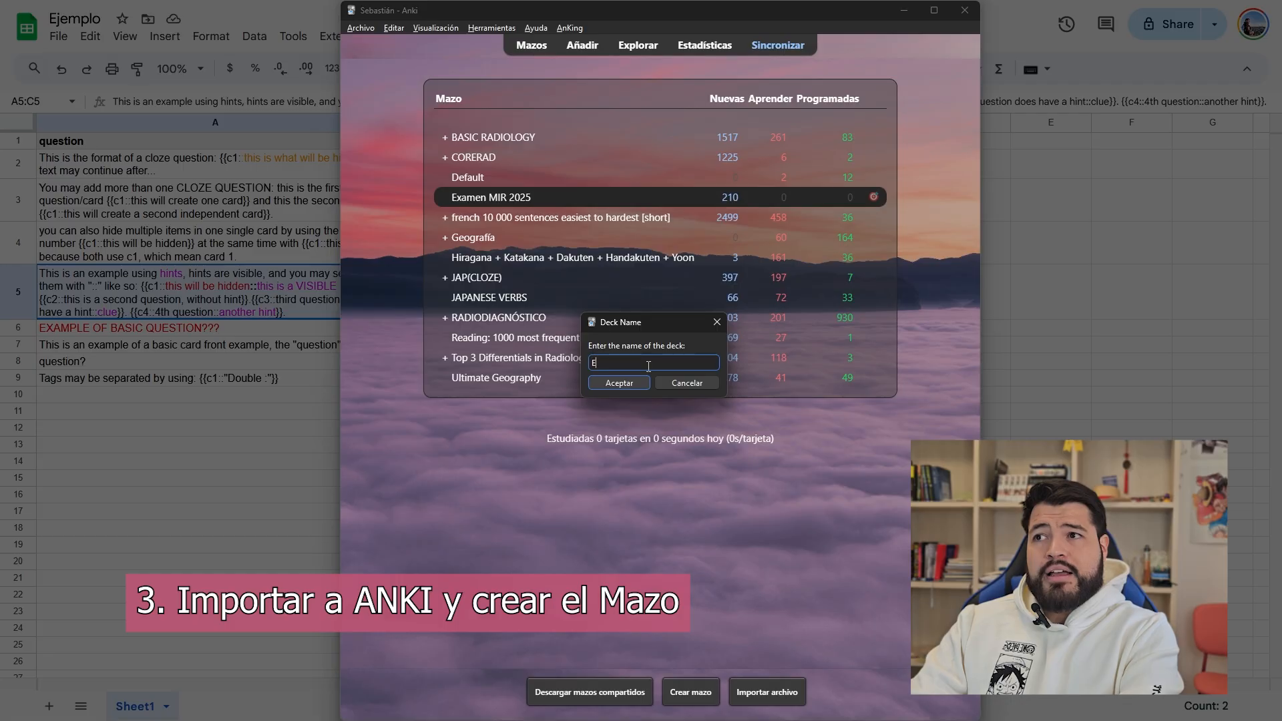
type("jemplo Anki")
key("Return")
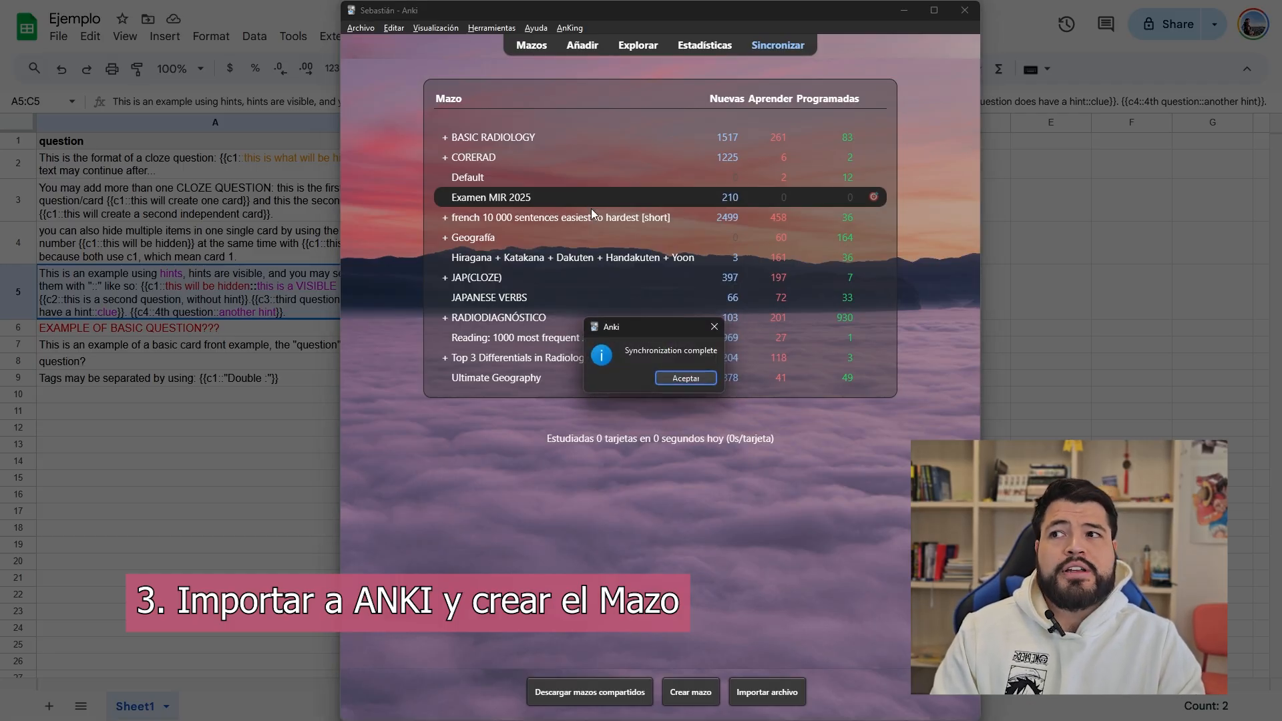
left_click(671, 381)
left_click(539, 48)
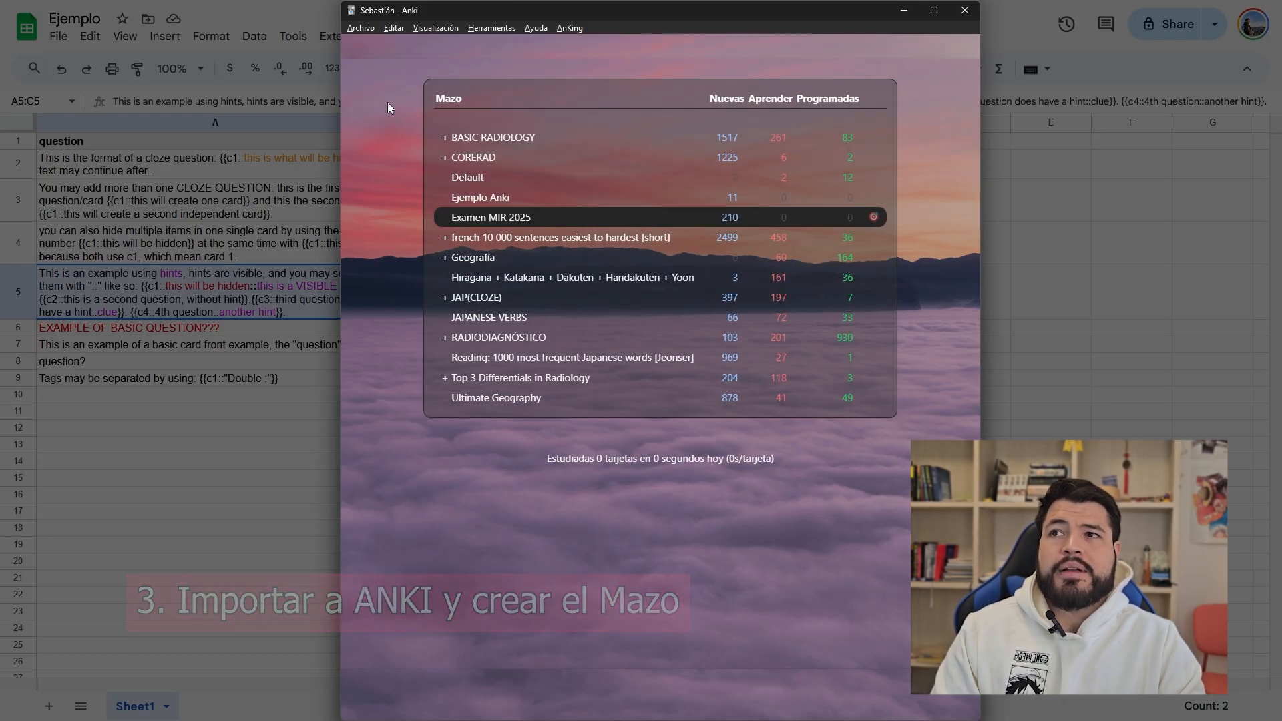
Step: Start studying the Ejemplo Anki deck, revealing and rating its first cloze card
left_click(480, 197)
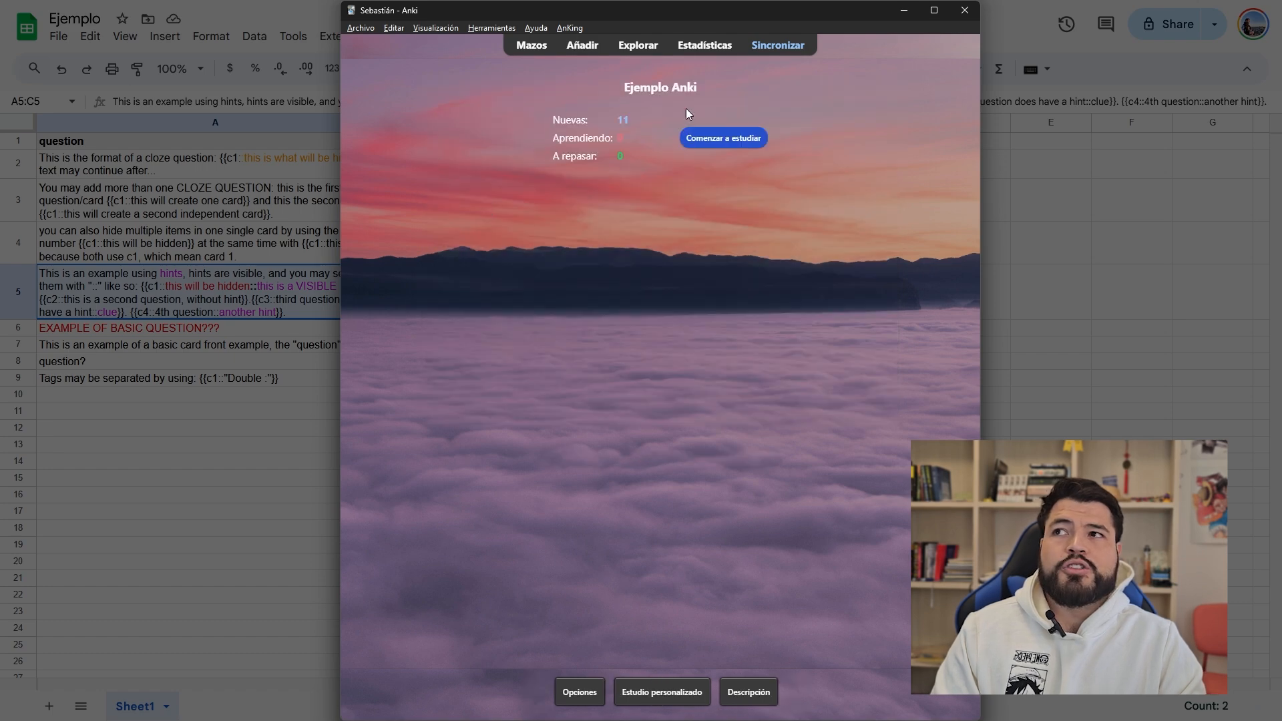
double_click(614, 118)
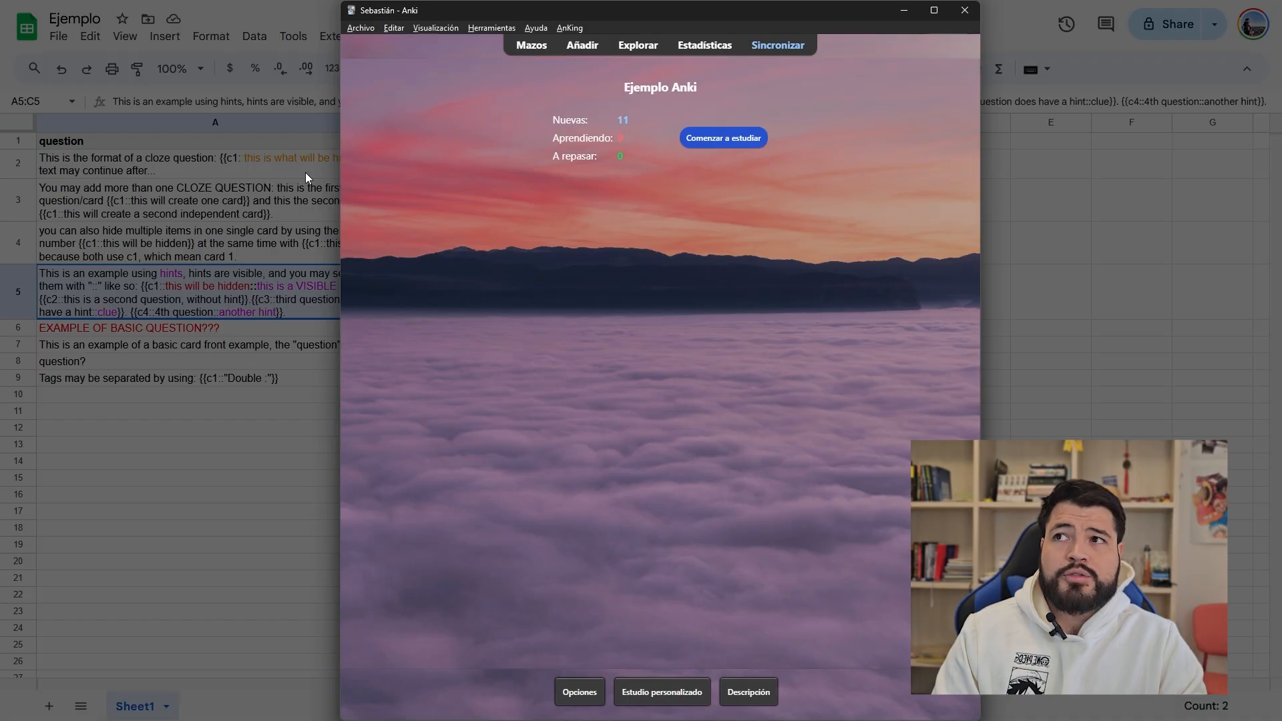
left_click(723, 140)
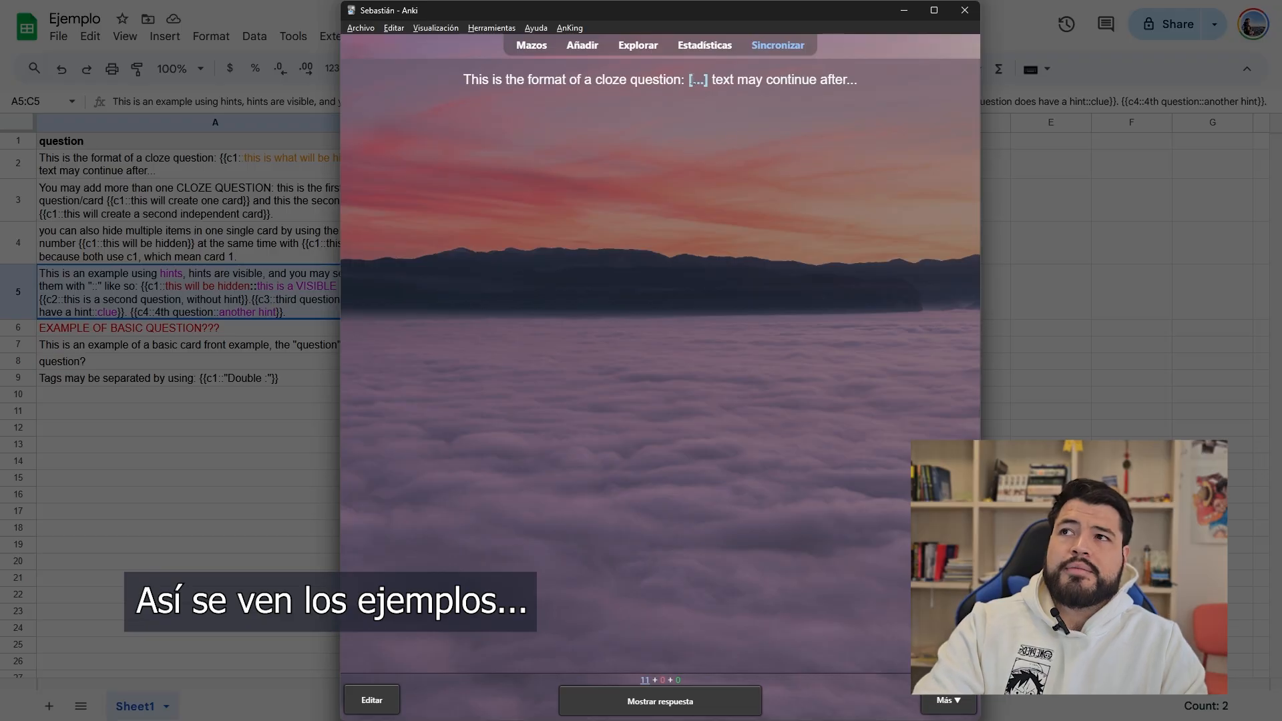
key("space")
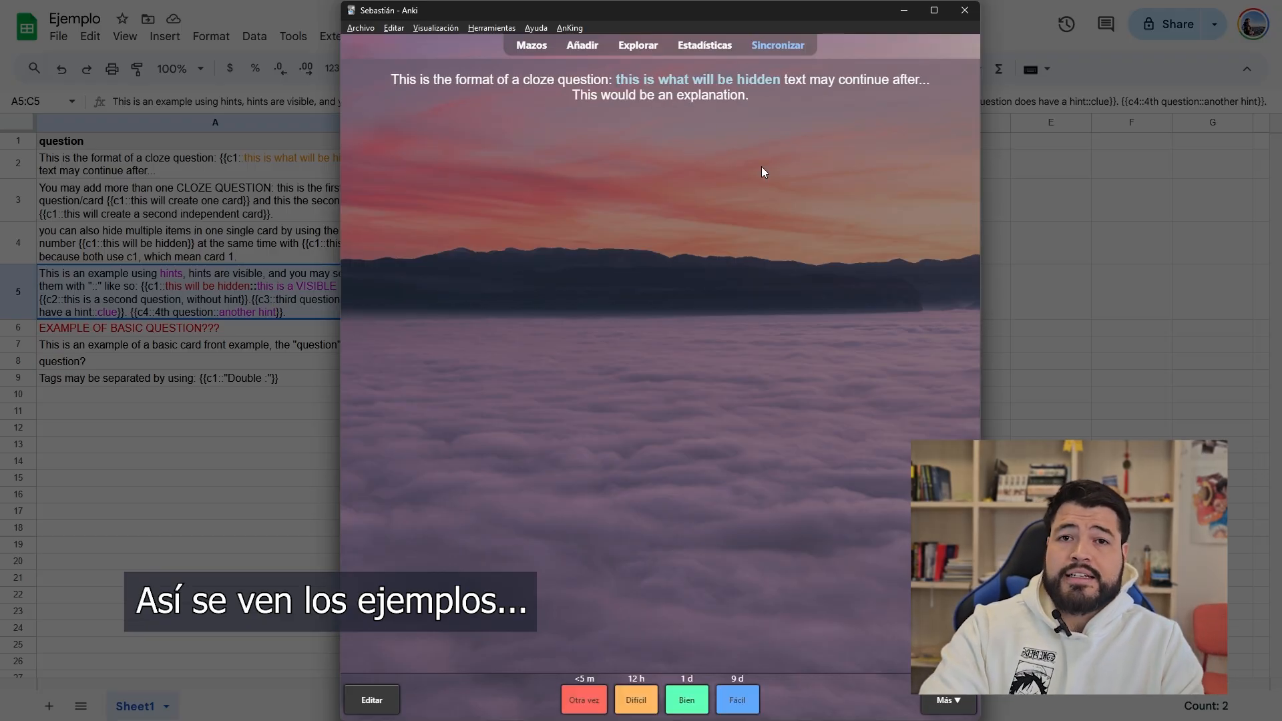
key("space")
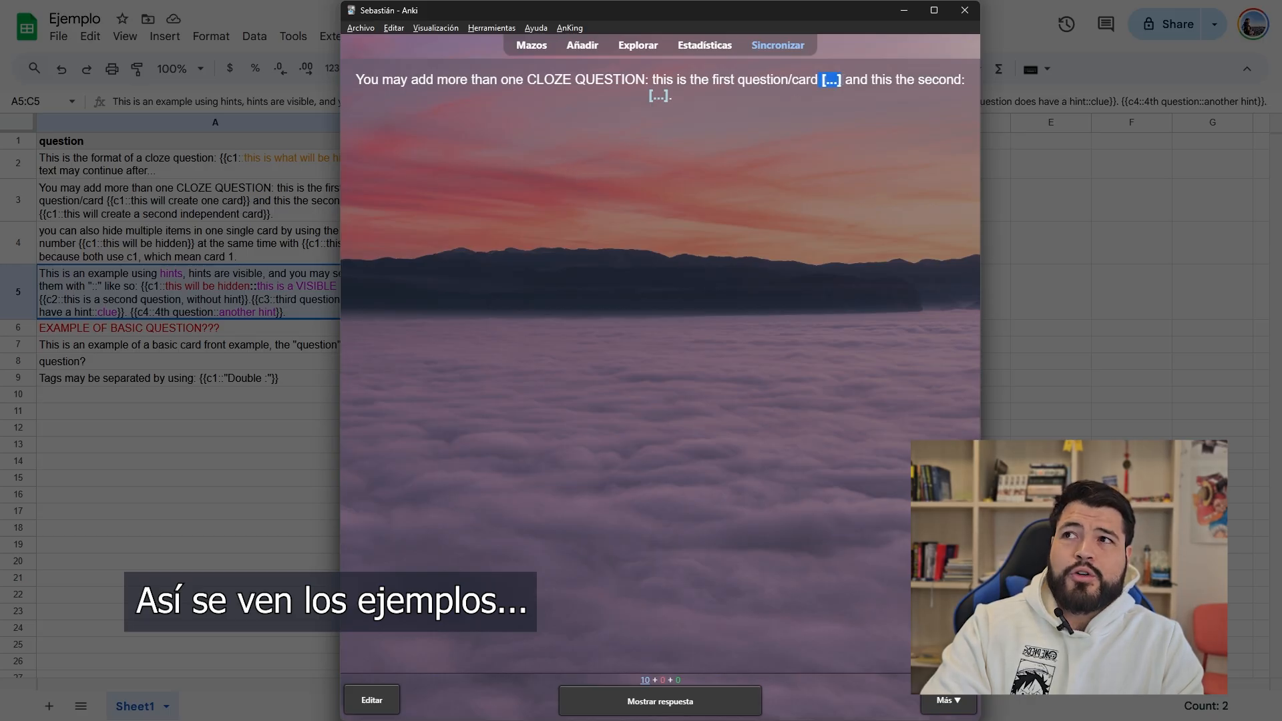
Step: Examine the two blanks on the "more than one CLOZE QUESTION" card, then reveal and rate it
left_click_drag(670, 95, 648, 96)
left_click(702, 131)
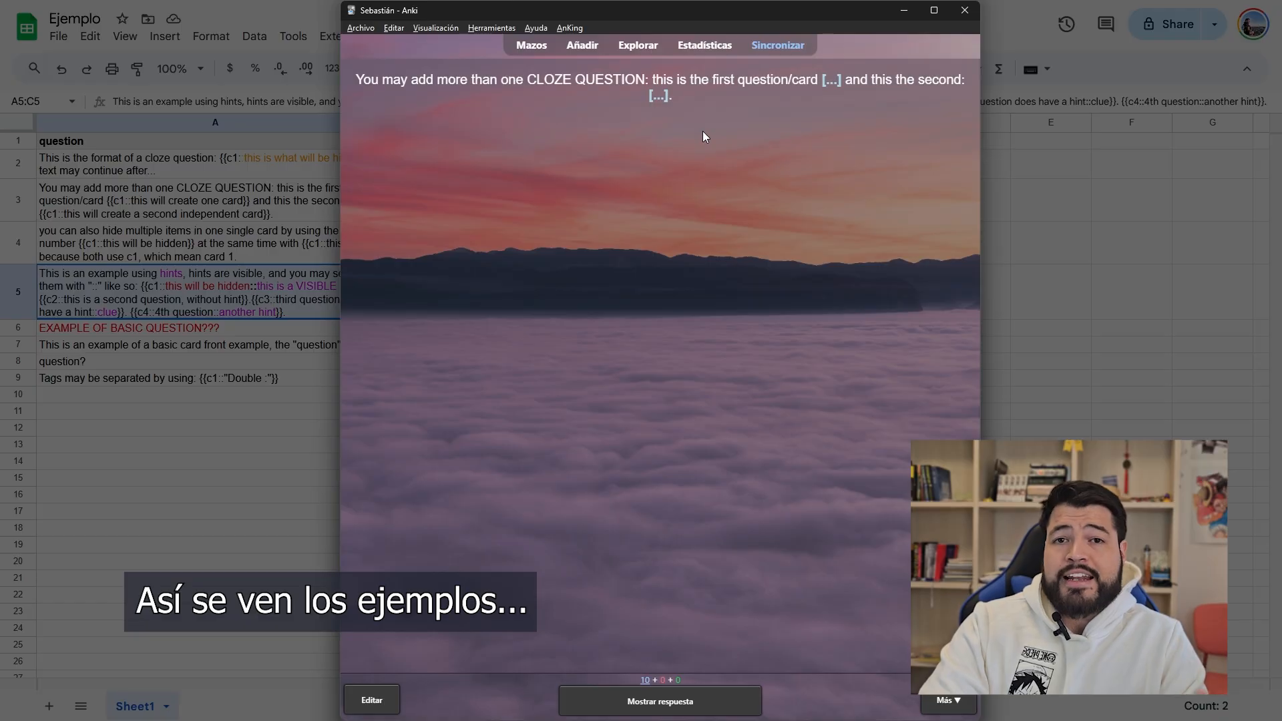
key("space")
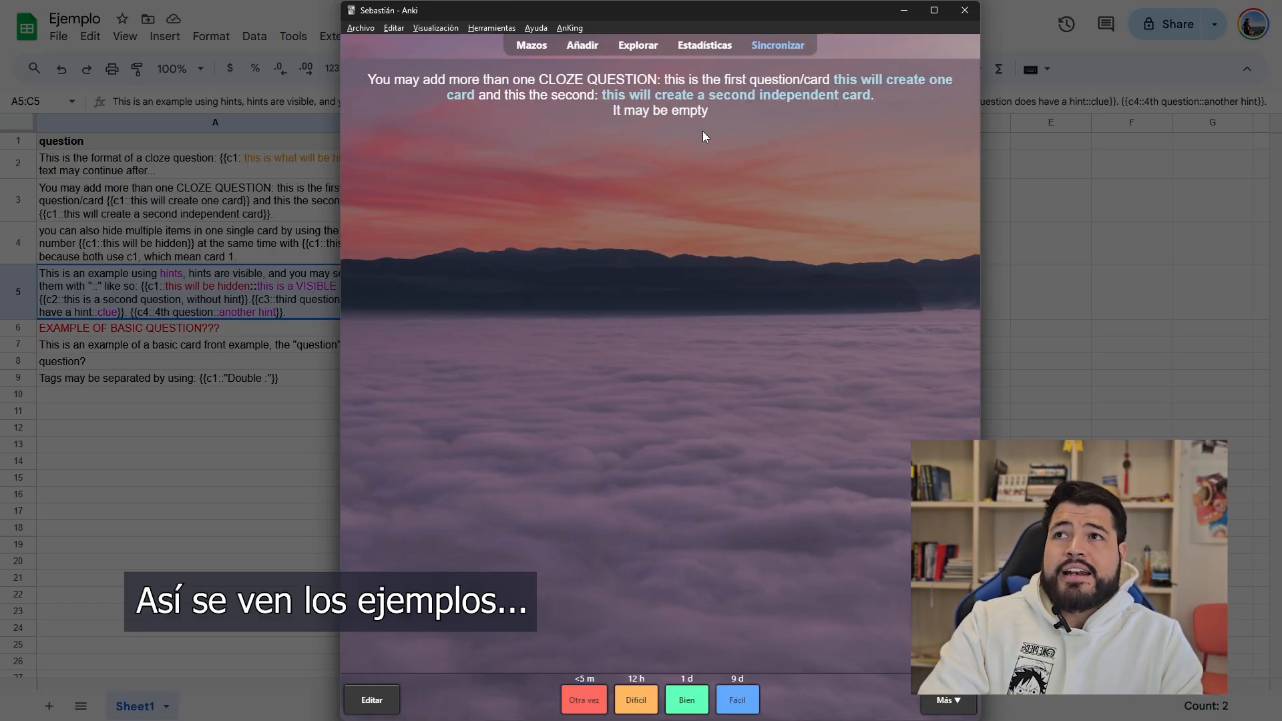
left_click_drag(832, 74, 852, 95)
key("space")
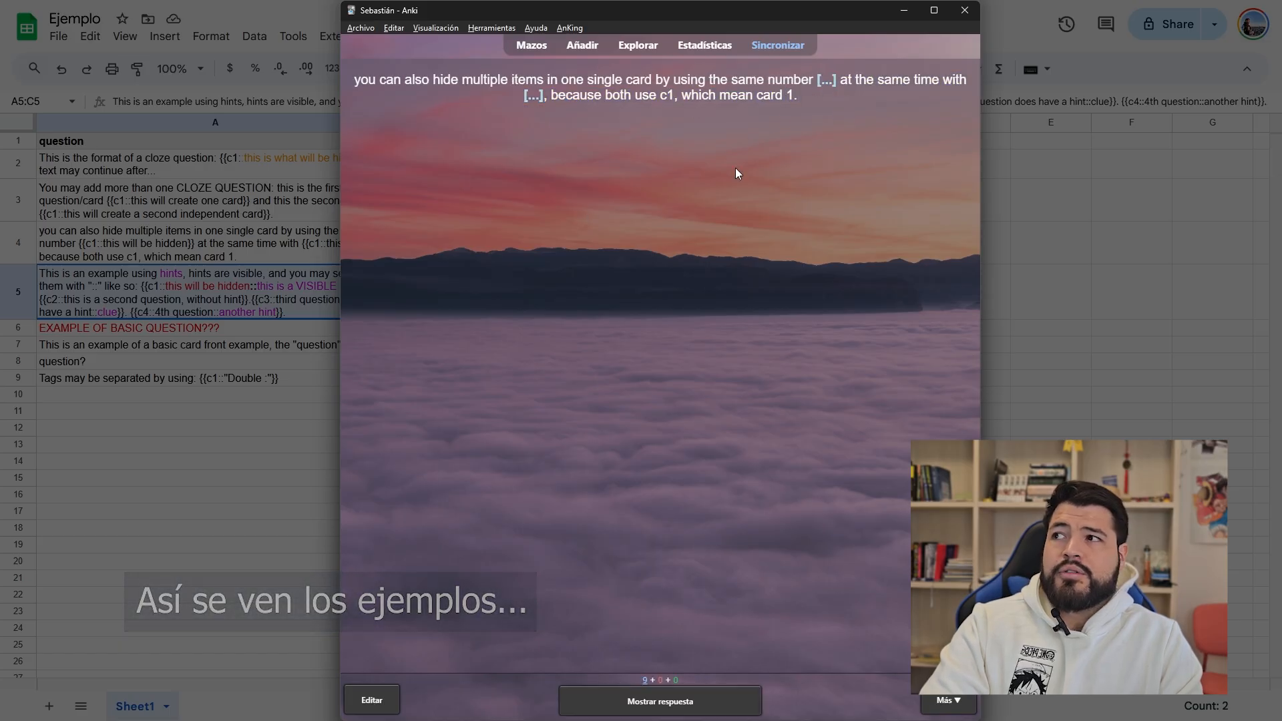
Step: Reveal and rate the card about hiding multiple items with the same cloze number
key("space")
left_click_drag(364, 79, 519, 96)
left_click(855, 118)
key("space")
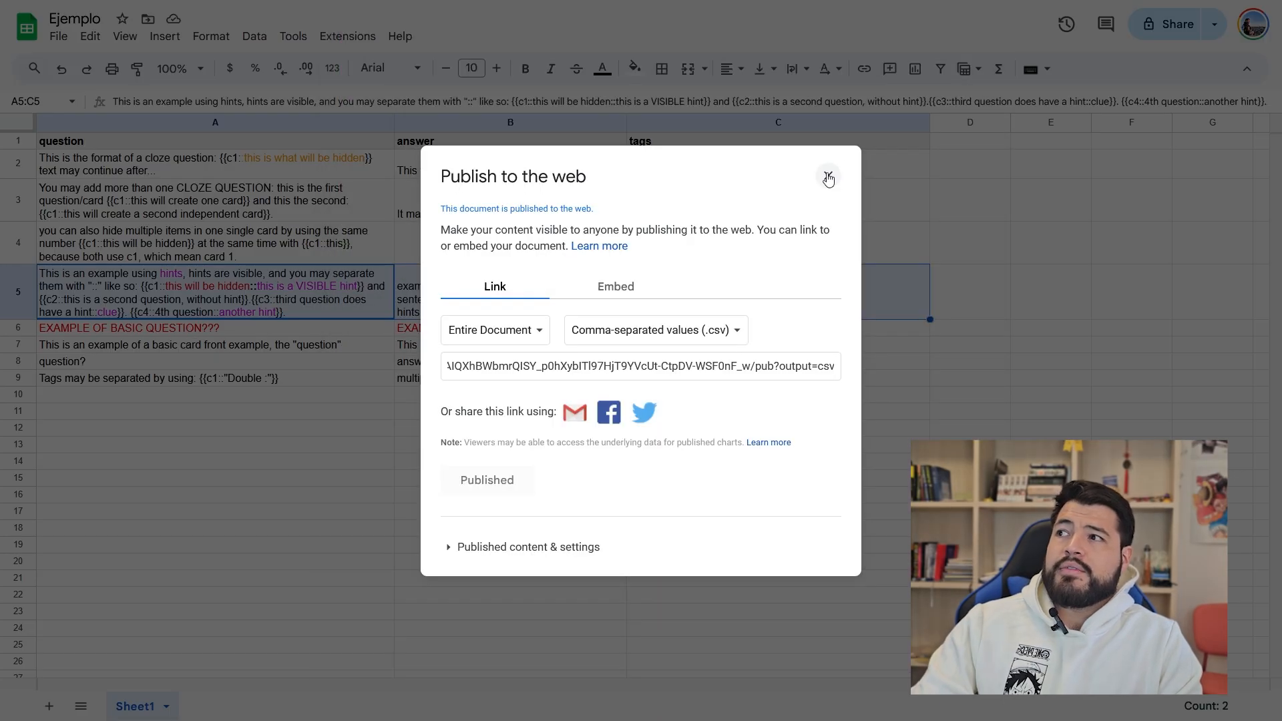
Step: Close the web publishing dialog and return to Anki to examine, reveal and rate the card with the visible hint
left_click(826, 175)
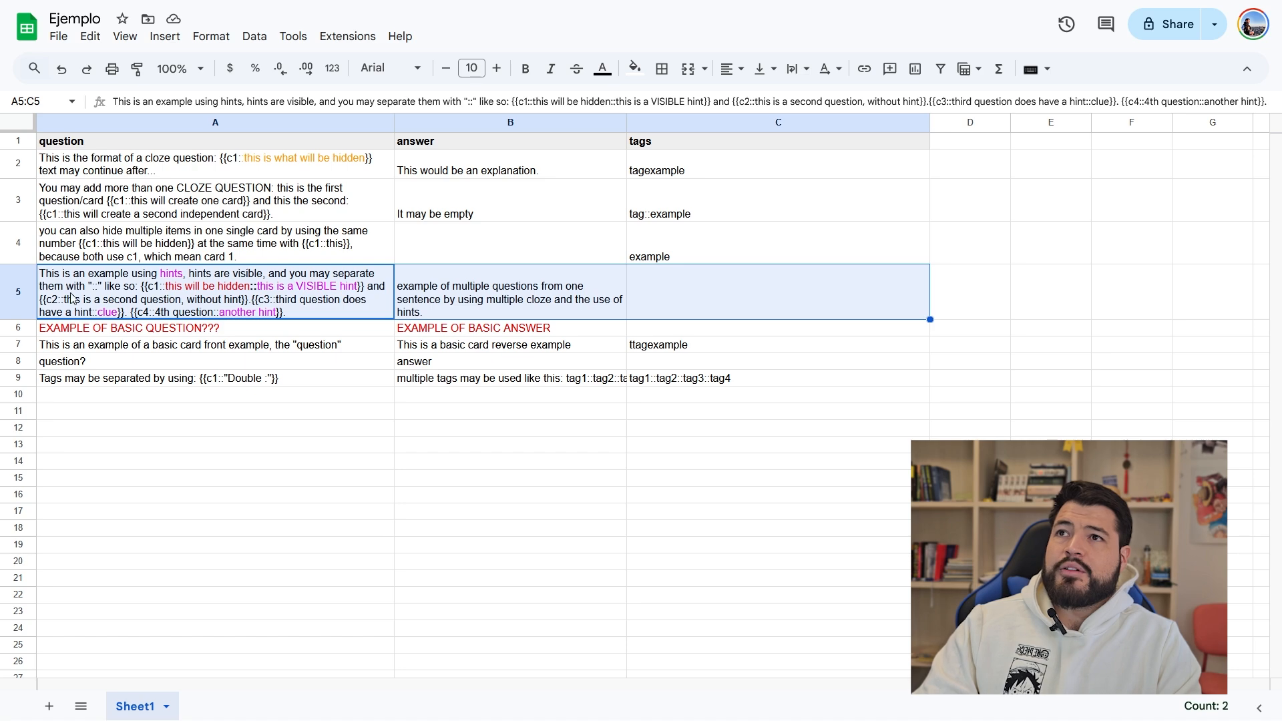
key("alt+Tab")
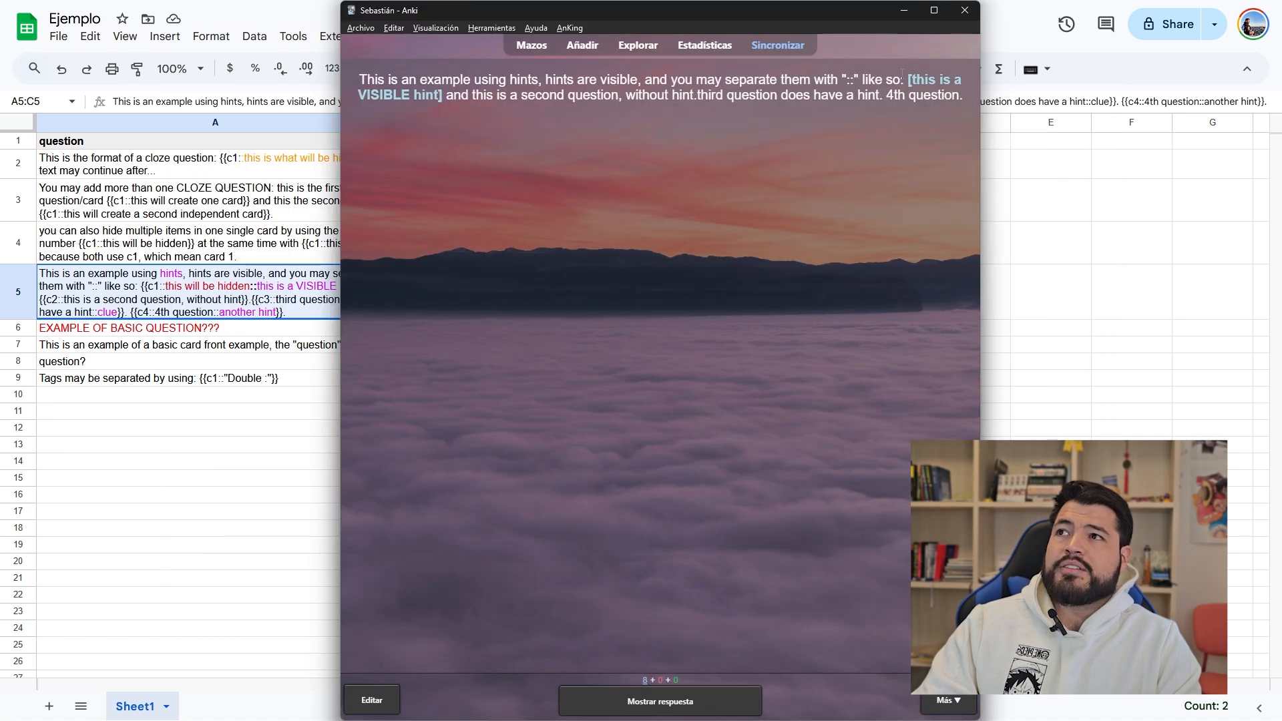
left_click_drag(912, 80, 953, 79)
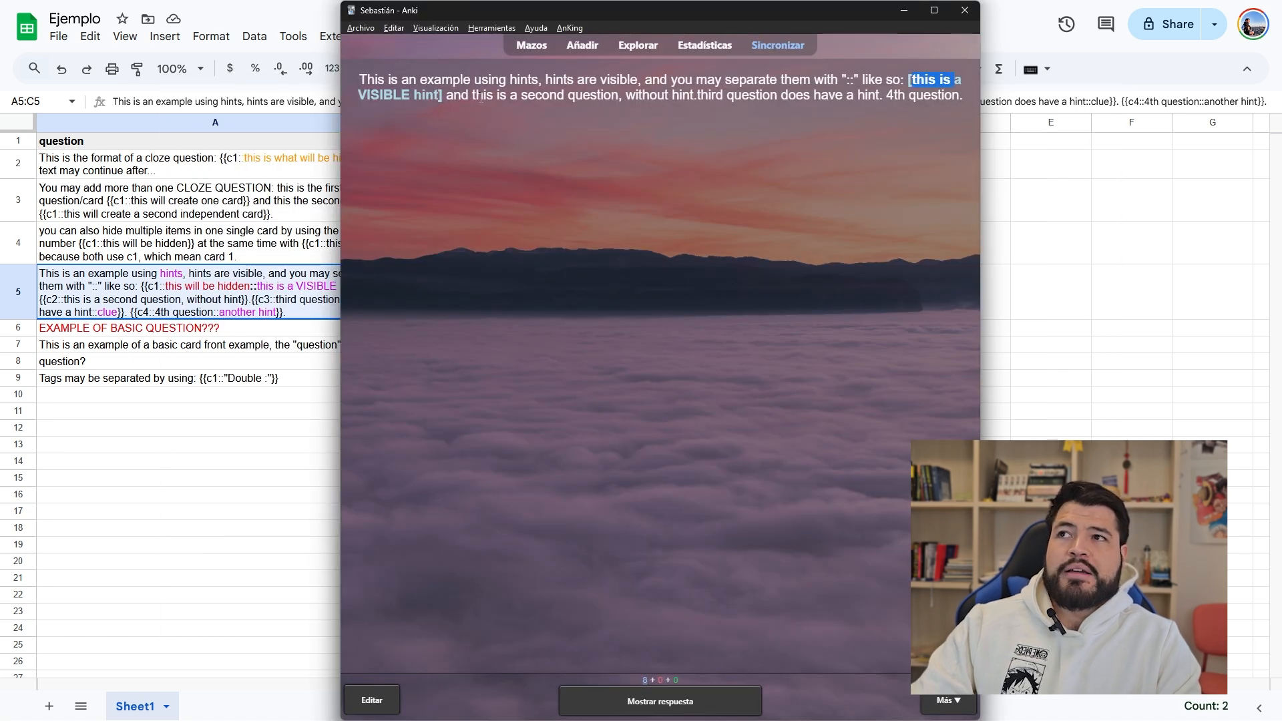
left_click_drag(471, 96, 808, 133)
key("space")
key("space")
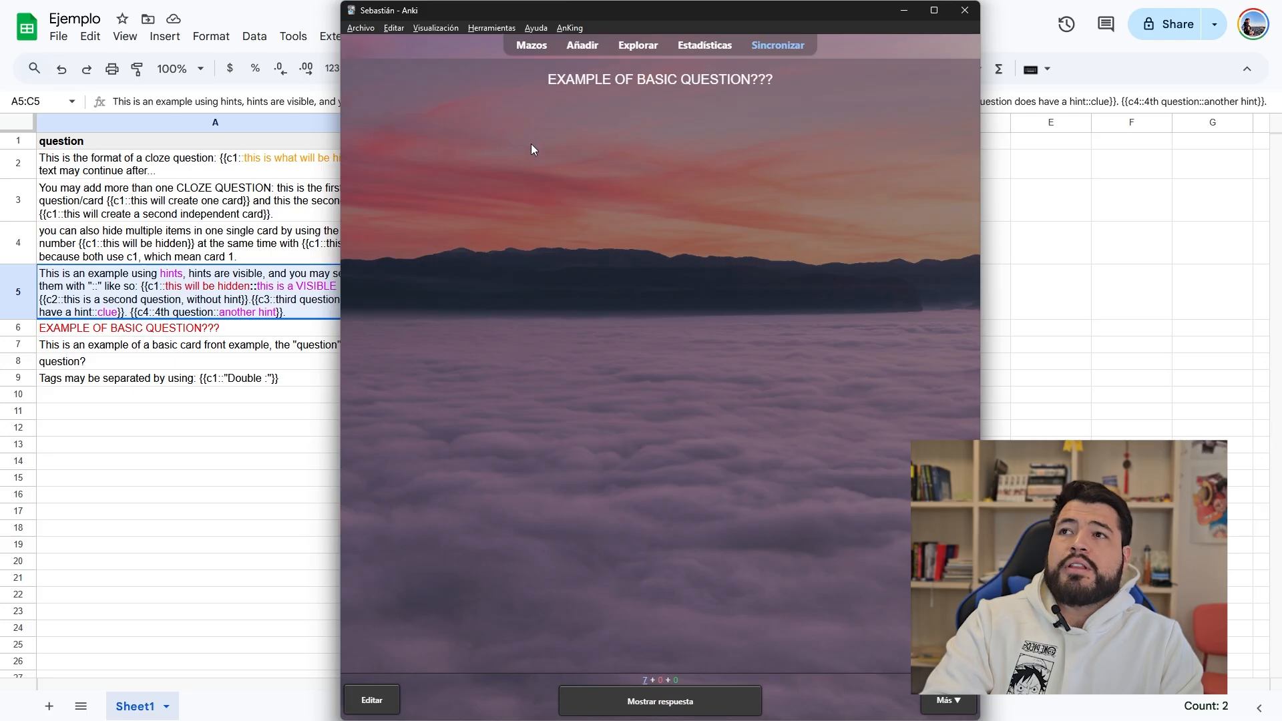
Step: Reveal and rate the "EXAMPLE OF BASIC QUESTION???" card and the card with the basic card front example
key("space")
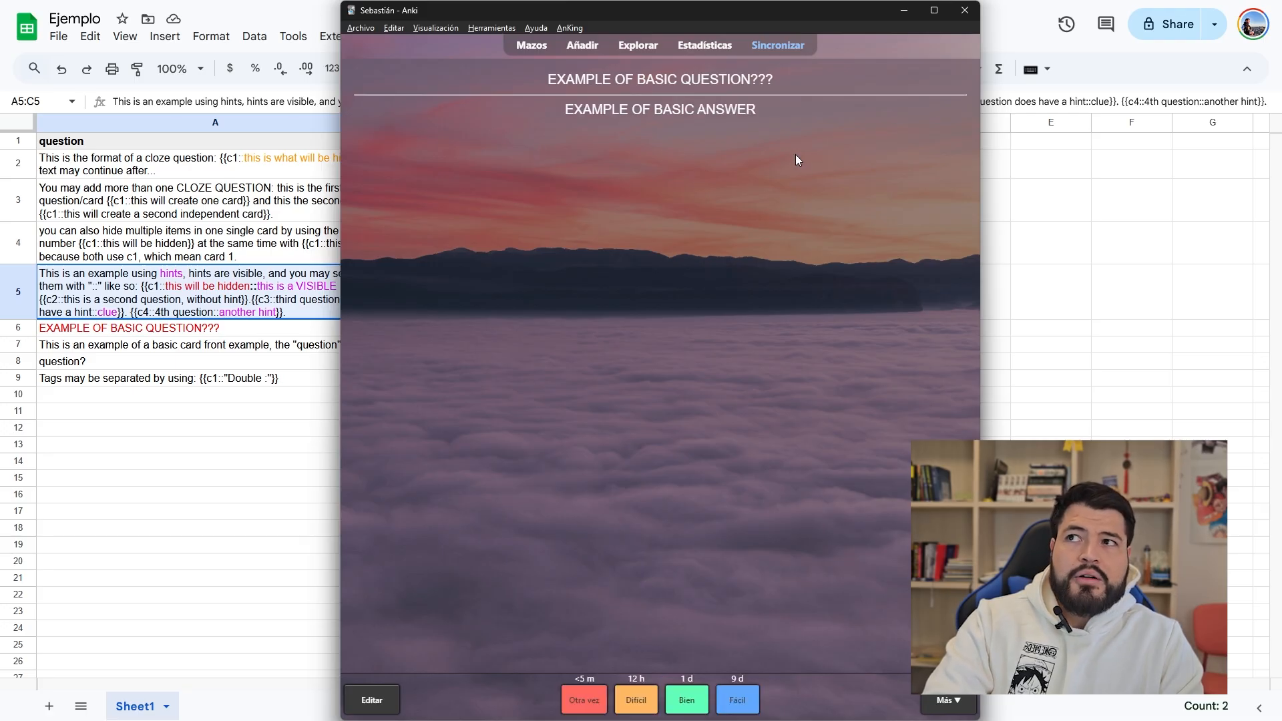
key("space")
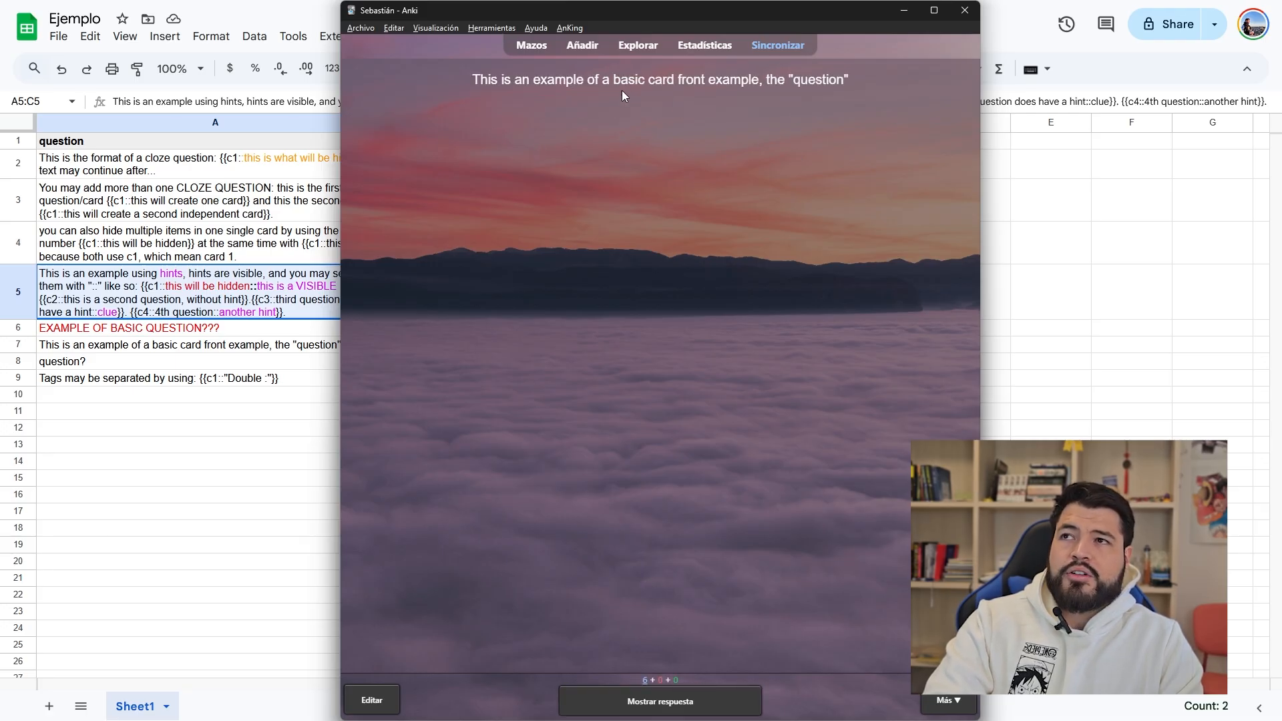
left_click_drag(622, 90, 871, 80)
left_click(871, 80)
key("space")
key("space")
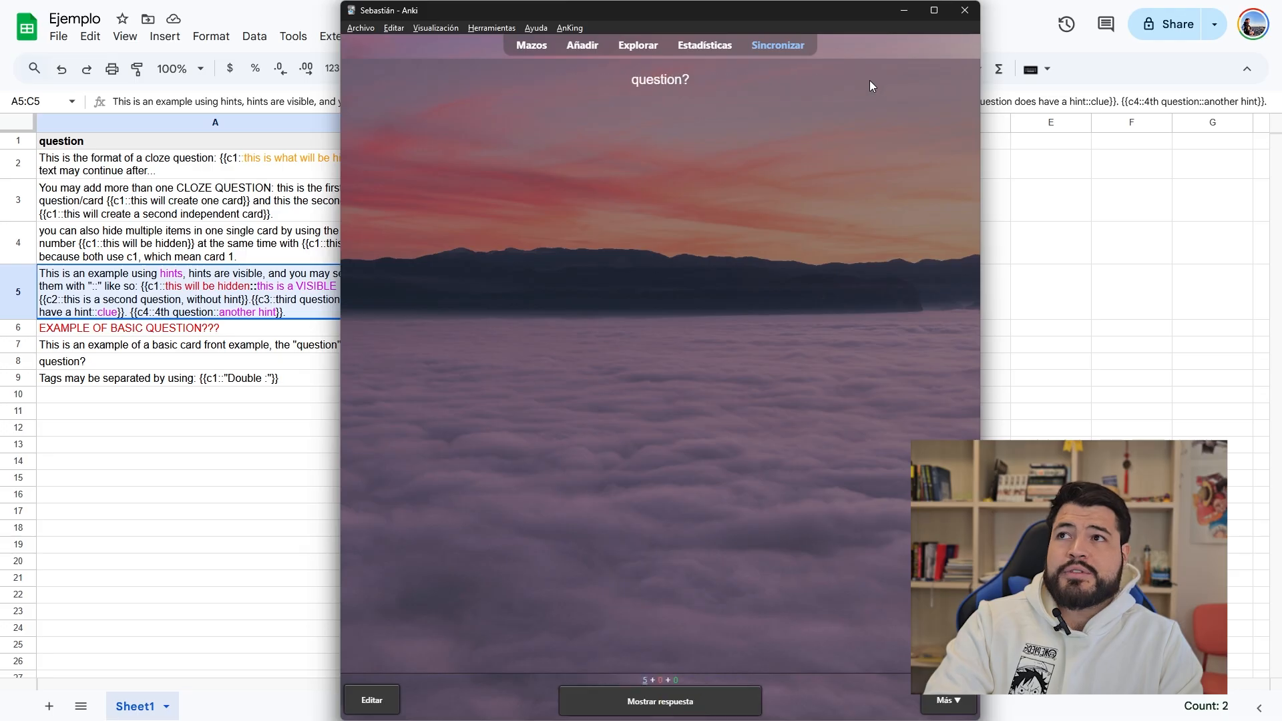
Step: Reveal and rate the "question?" card, and reveal the answer of the card about separating tags
key("space")
key("space")
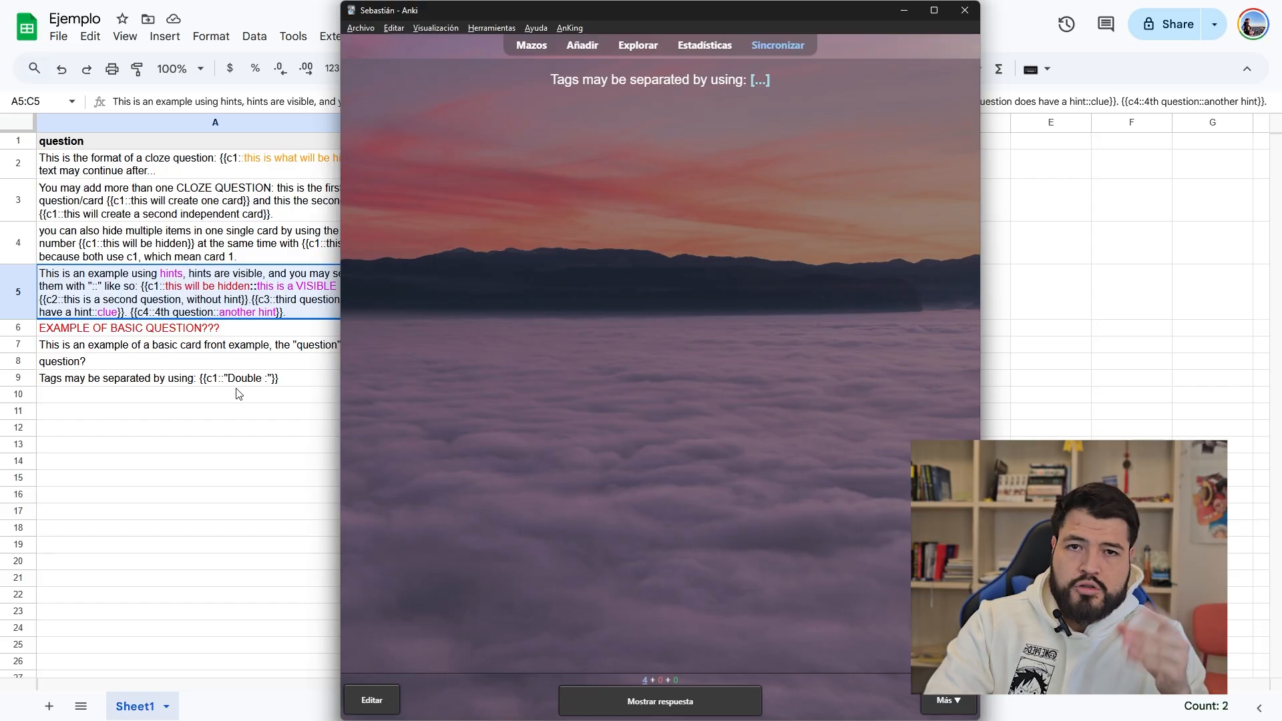
key("space")
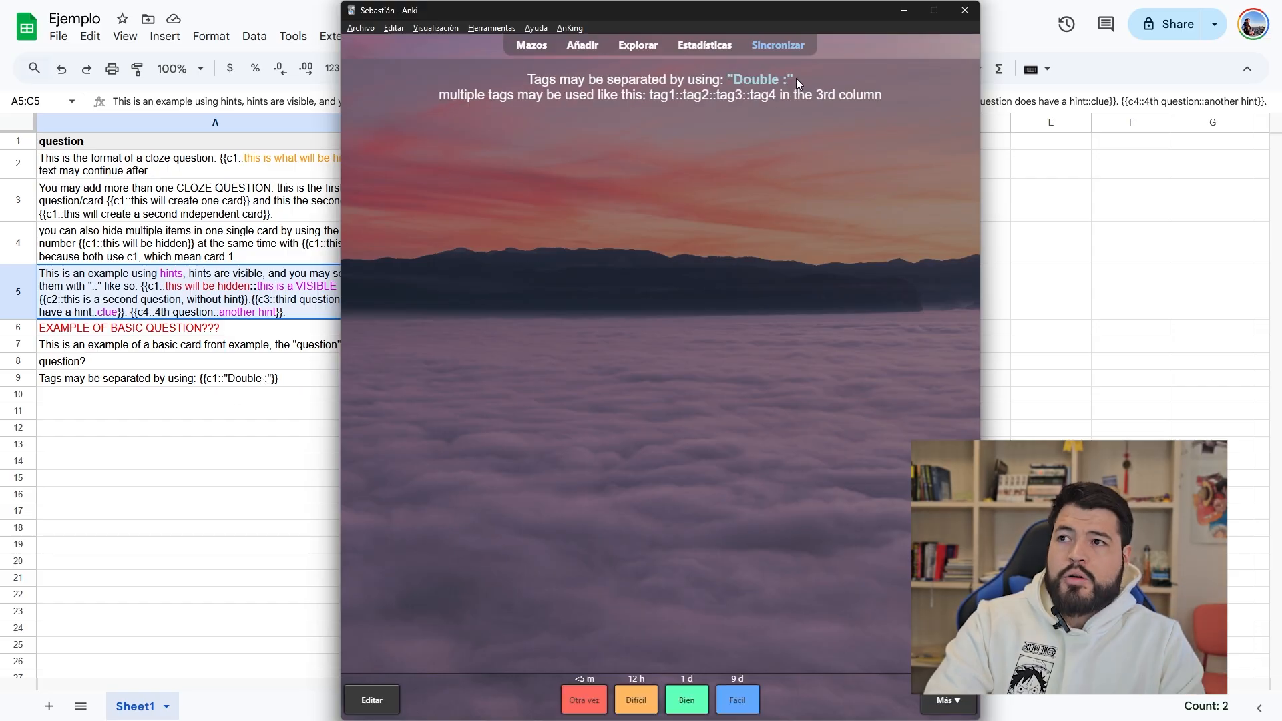
left_click(299, 400)
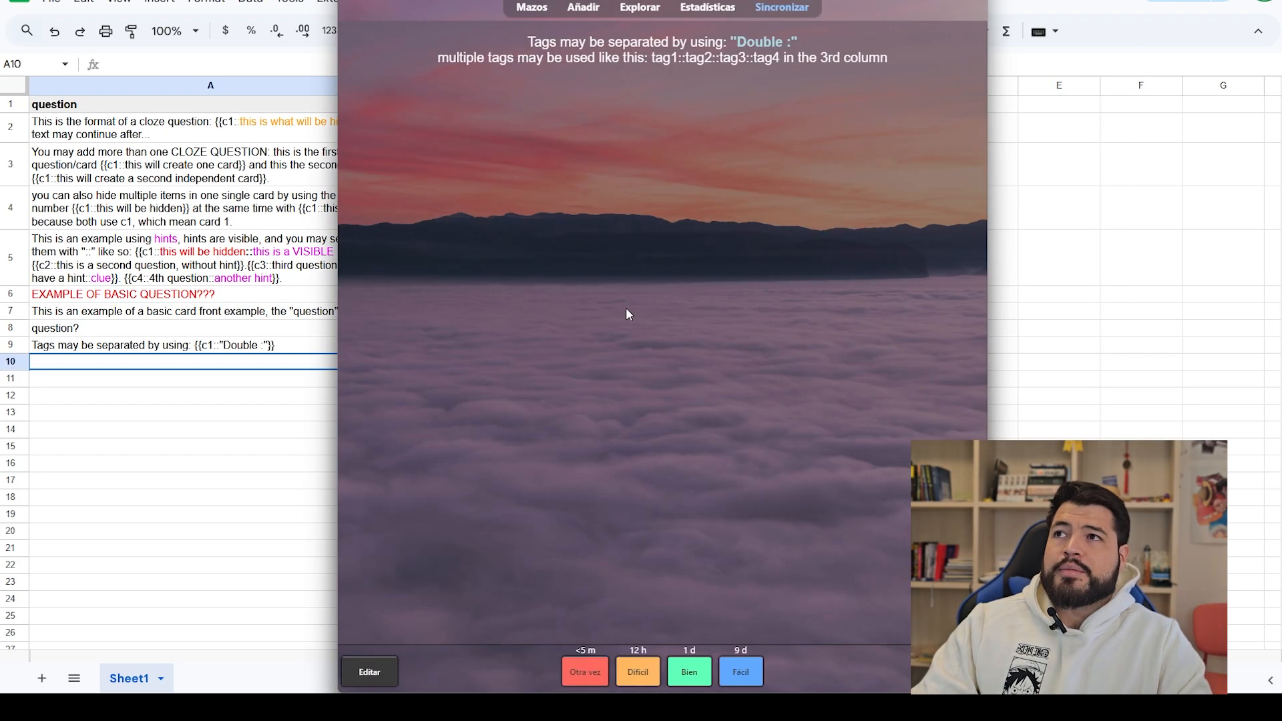
Step: Browse the Ejemplo Anki cards one by one, examining the fields and tags of each imported note
left_click(640, 8)
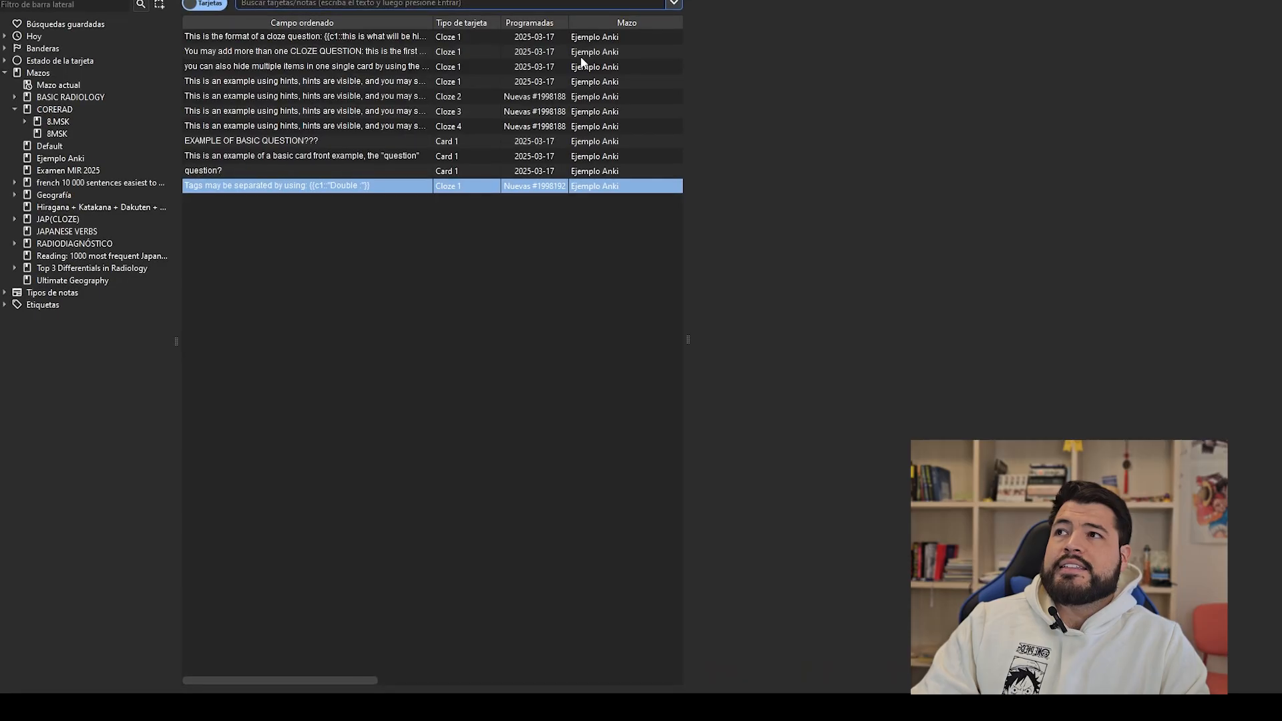
left_click(470, 39)
key("Down")
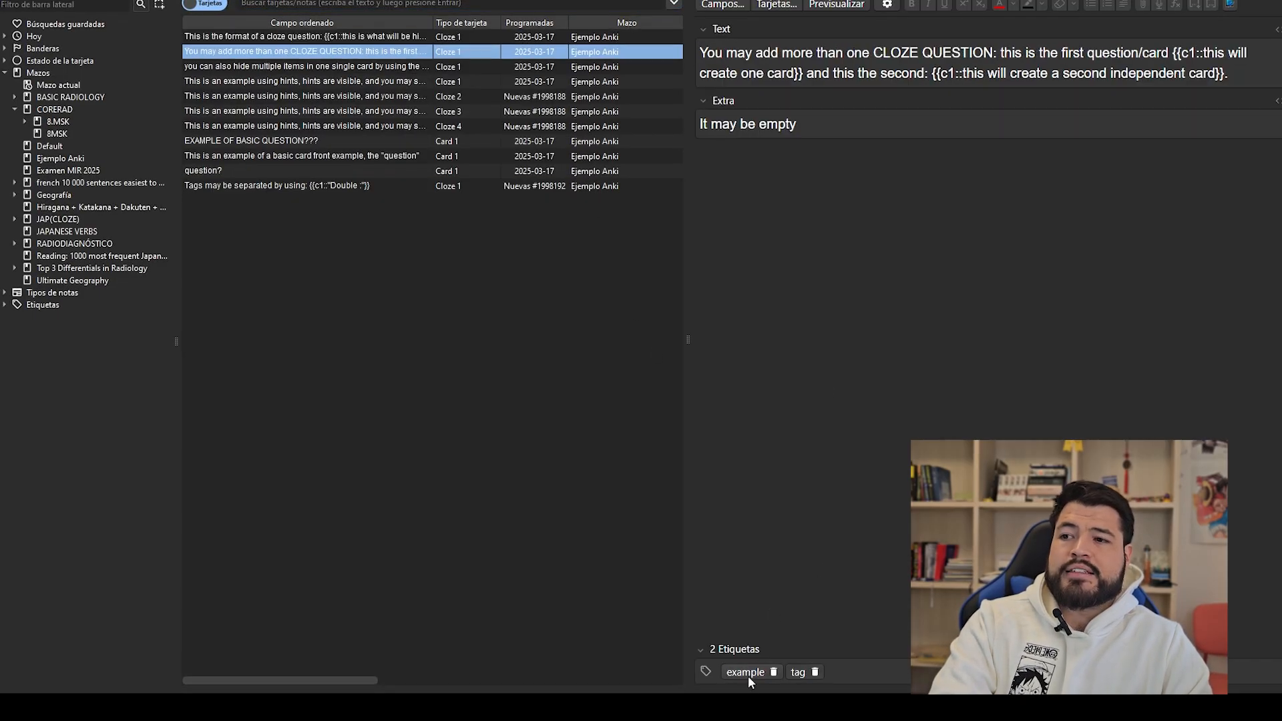
key("Down")
key("Down")
key("Down")
key("Down")
key("Down")
key("Down")
key("Down")
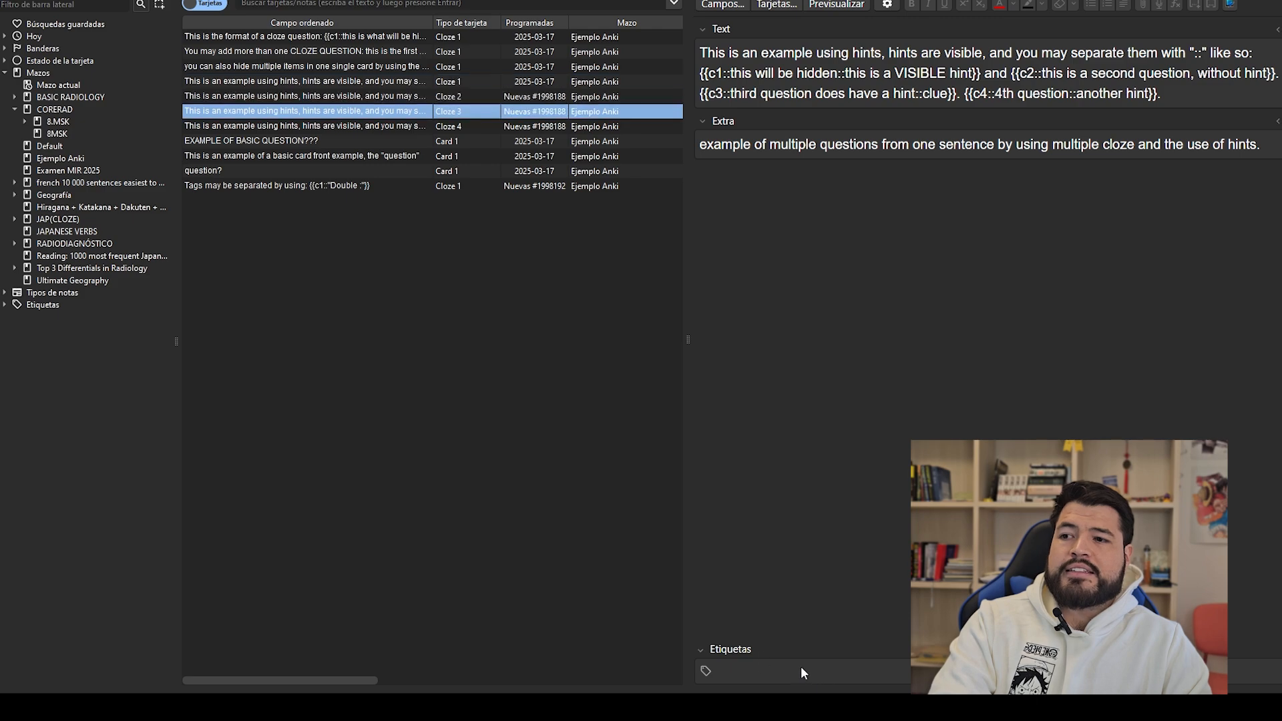
key("Down")
key("Up")
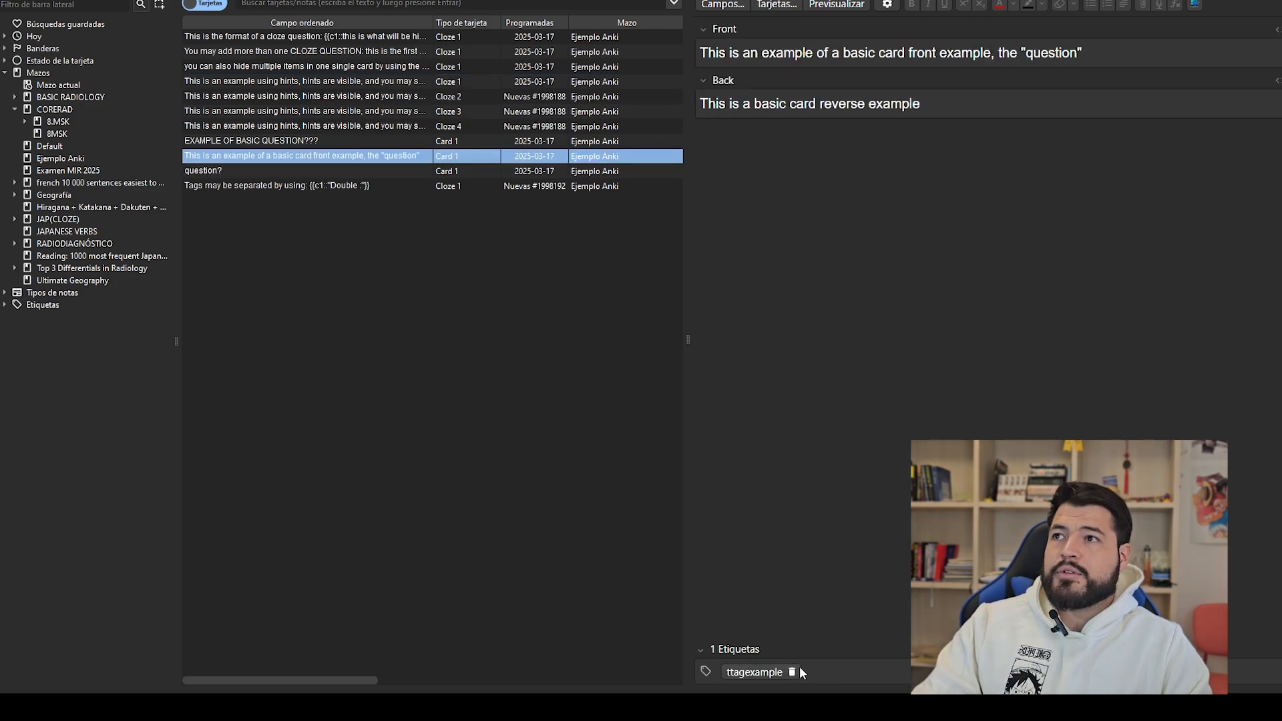
Step: Switch back to the Ejemplo spreadsheet and check the multiple-tags example in row 9
key("alt+Tab")
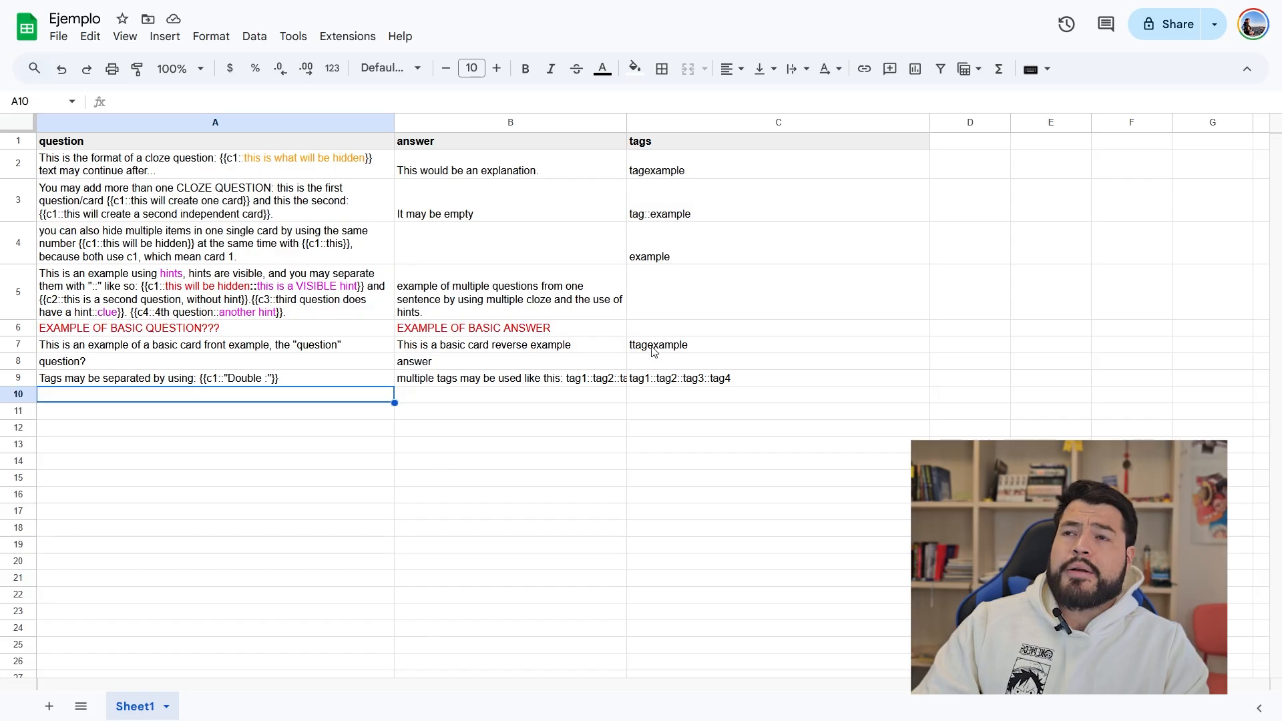
left_click(551, 381)
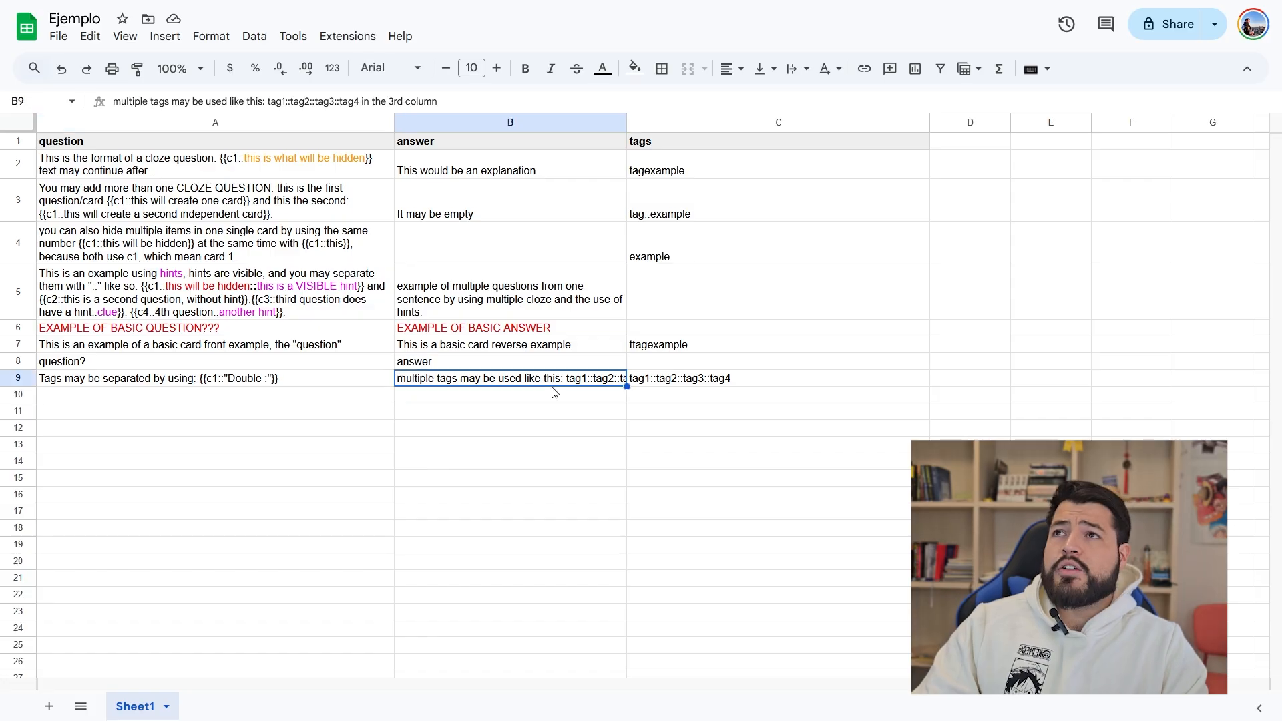
left_click(293, 397)
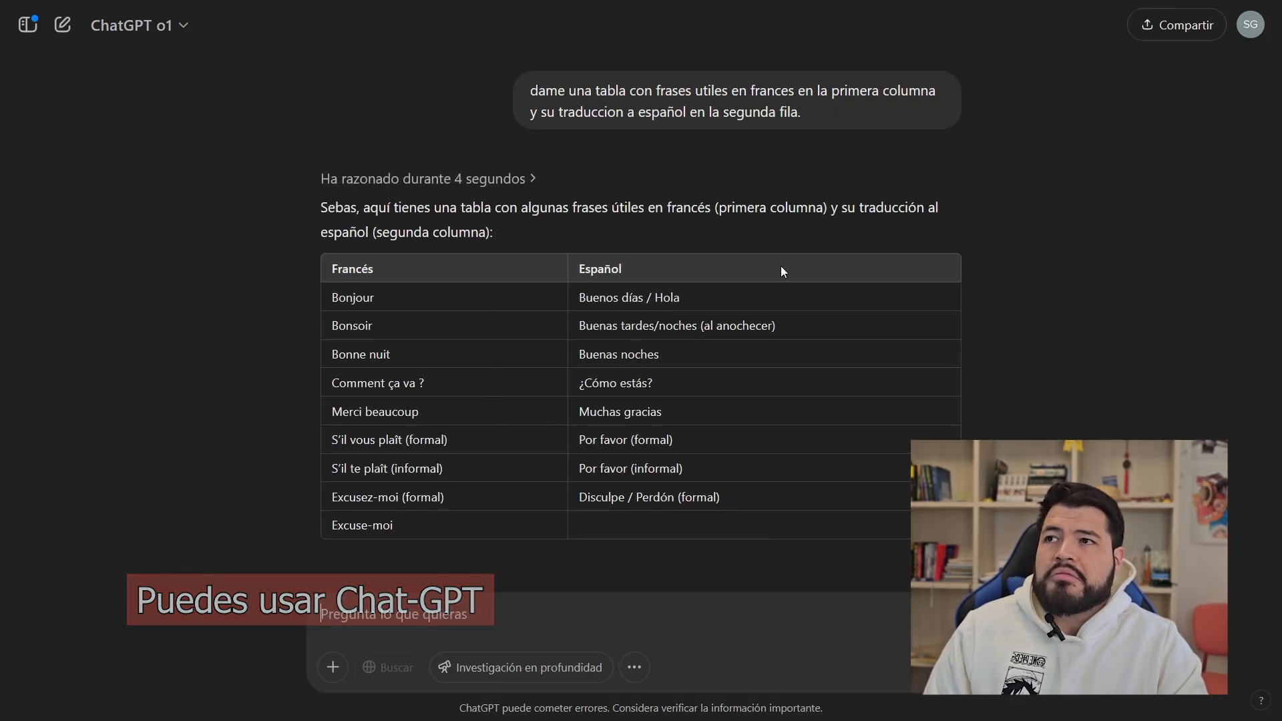
Step: Paste ChatGPT's table of French phrases and Spanish translations over the example questions and answers, starting at A2
scroll(917, 362, "down", 3)
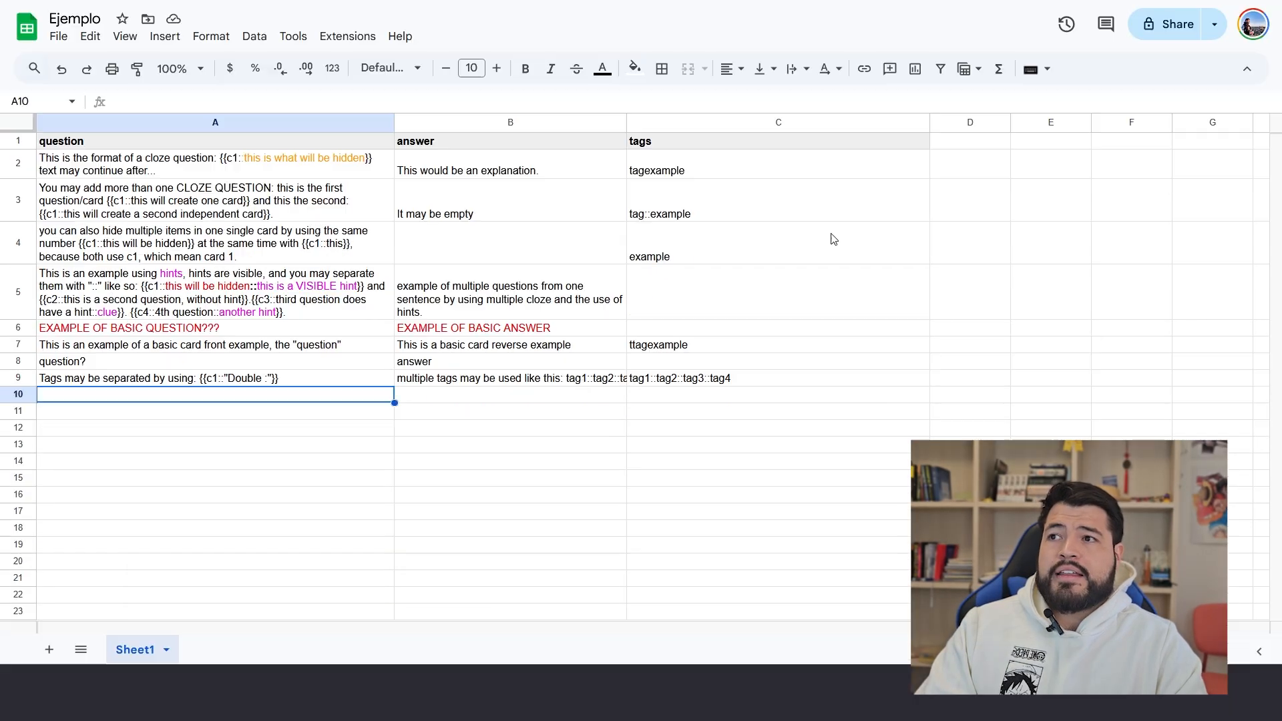
left_click(655, 462)
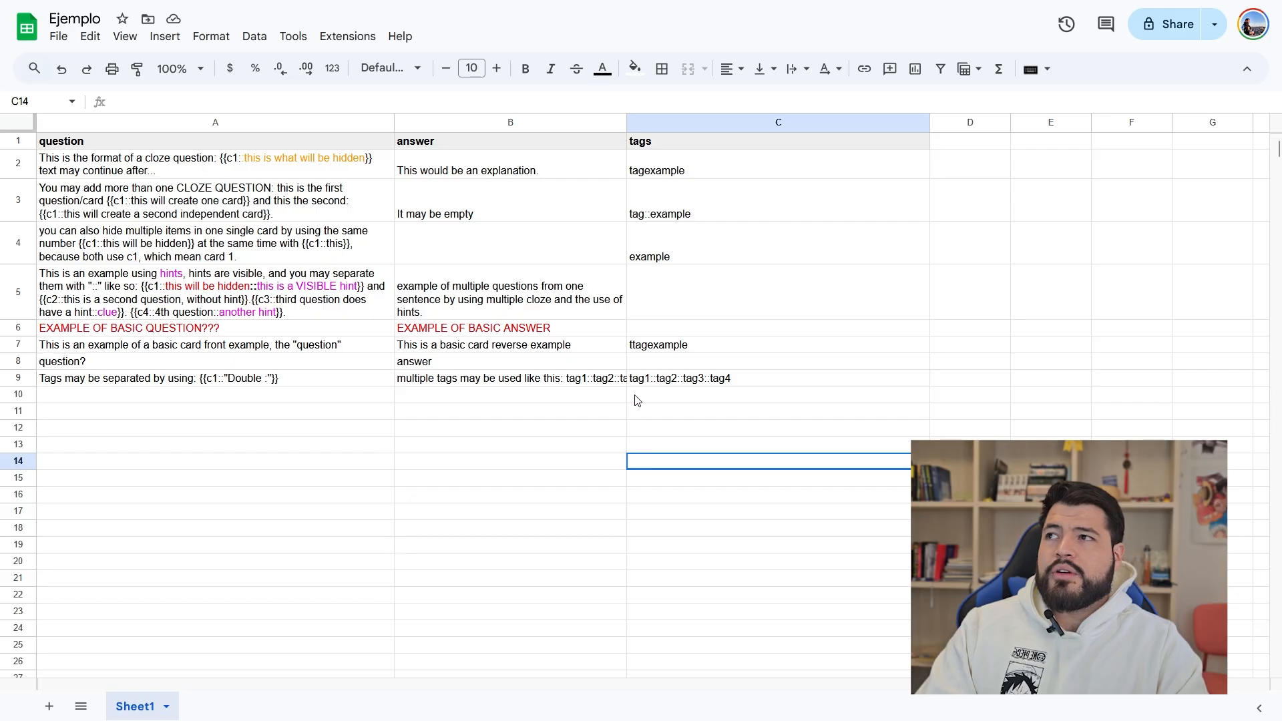
left_click_drag(482, 398, 263, 172)
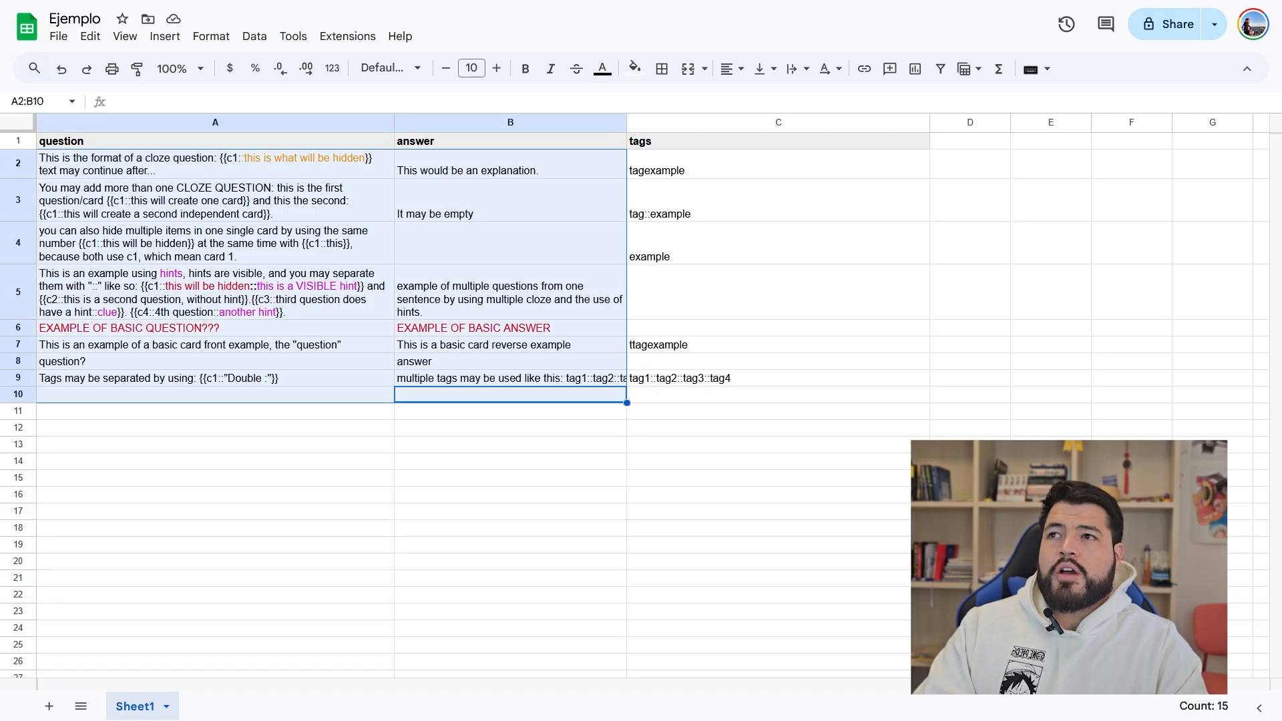
type("Bonjour\tBuenos días / Hola Bonsoir\tBuenas tardes/noches (al anochecer) Bonne nuit\tBuenas noches Comment ça va ?\t¿Cómo estás? Merci beaucoup\tMuchas gracias S’il vous plaît (formal)\tPor favor (formal) S’il te plaît (informal)\tPor favor (informal) Excusez-moi (formal)\tDisculpe / Perdón (formal) Excuse-moi (informal)\tDisculpa / Perdón (informal) Je ne comprends pas\tNo entiendo Parlez-vous espagnol ?\t¿Habla usted español? Pouvez-vous m’aider ?\t¿Puede ayudarme? Où sont les toilettes ?\t¿Dónde están los baños? Combien ça coûte ?\t¿Cuánto cuesta? Je m’appelle…\tMe llamo… Enchanté(e)\tEncantado(a) de conocerle/te Au revoir\tAdiós À bientôt\tHasta pronto Pardon\tDisculpe / Perdón De rien\tDe nada")
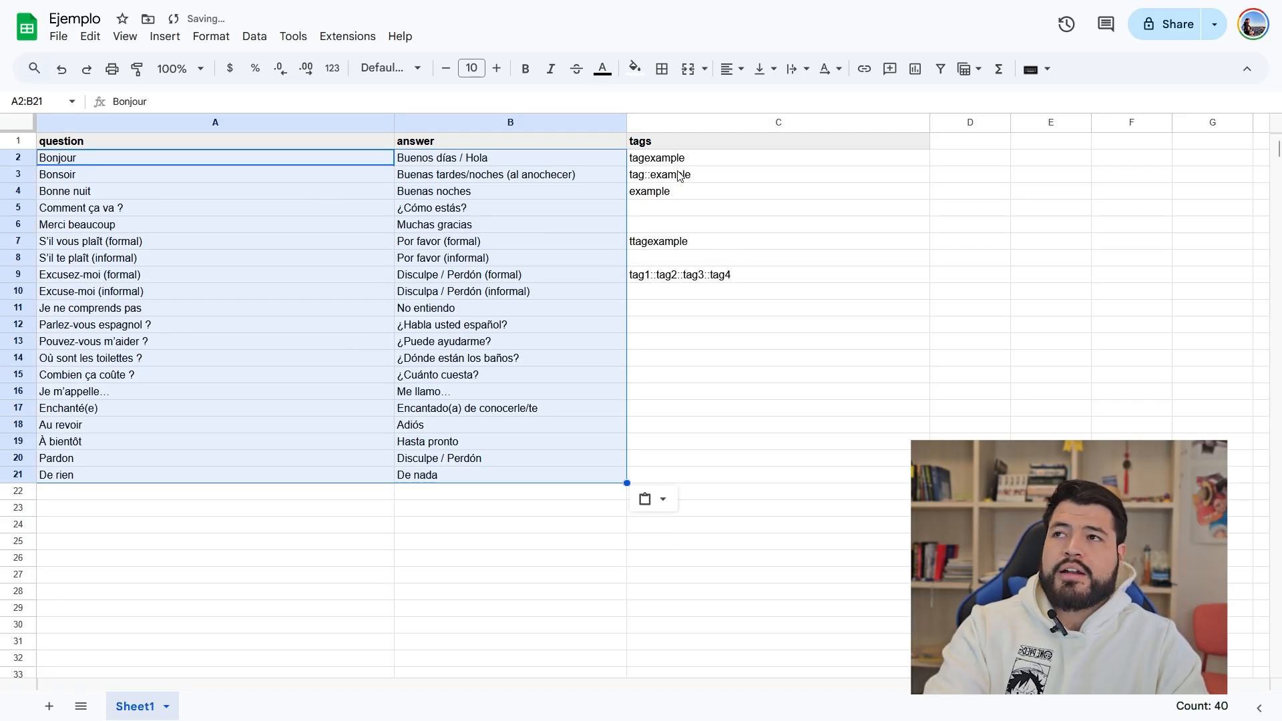
Step: Clear the old example tags and fill the tags column with Frances for every phrase, from C2 down to C21
left_click_drag(676, 162, 707, 334)
key("Delete")
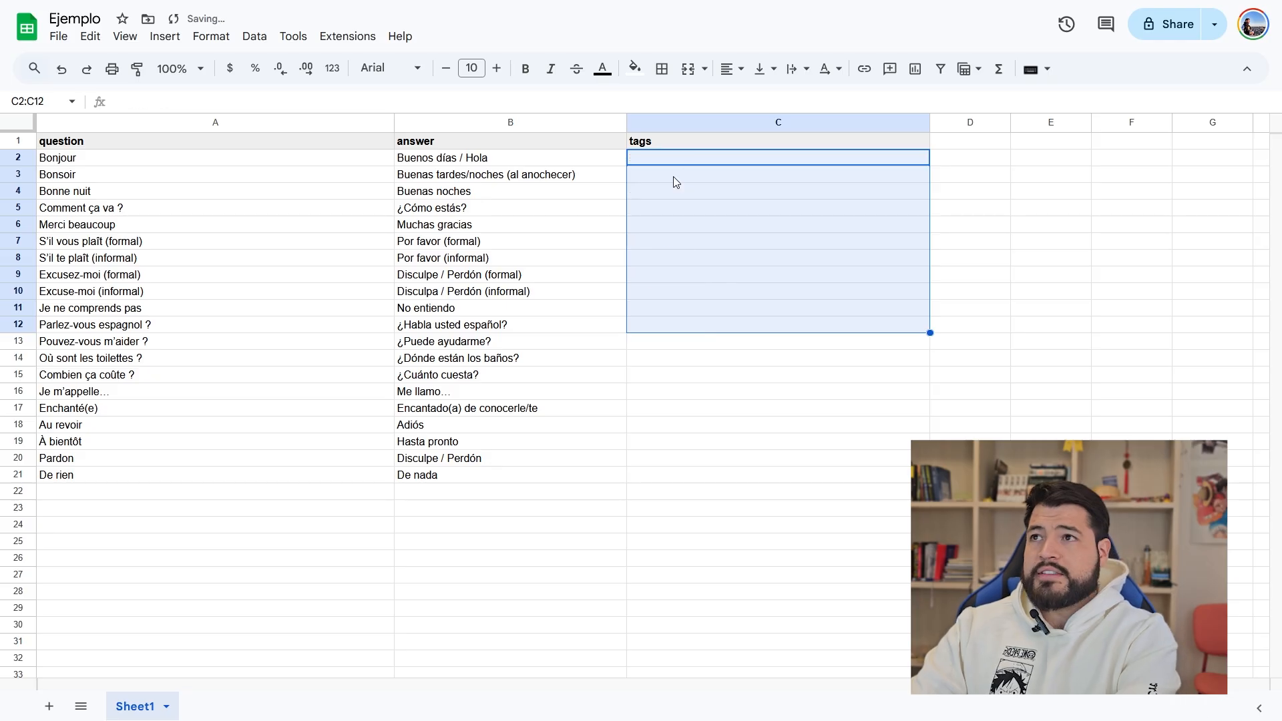
type("Frances")
left_click(798, 192)
left_click(905, 163)
left_click_drag(929, 166, 908, 477)
left_click(528, 525)
left_click(506, 502)
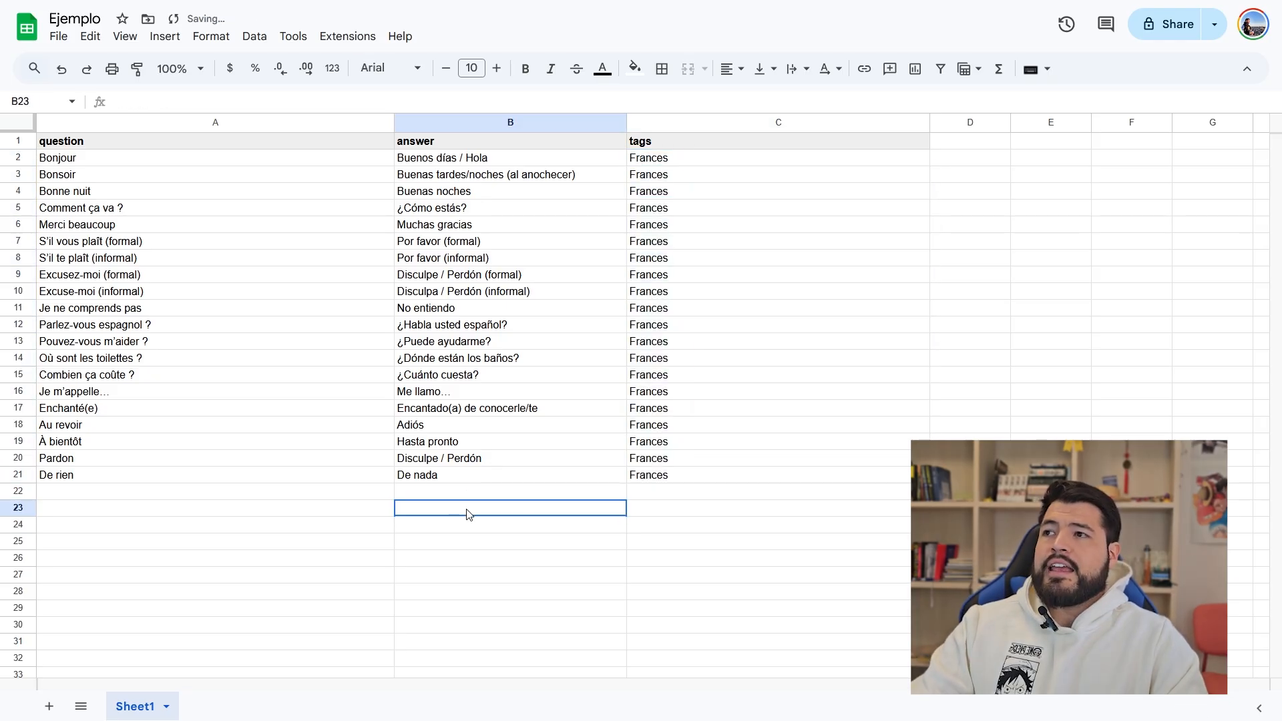
left_click(243, 504)
Step: Switch to Anki and sync the sheets2anki decks with the updated spreadsheet
key("alt+Tab")
key("alt+Tab")
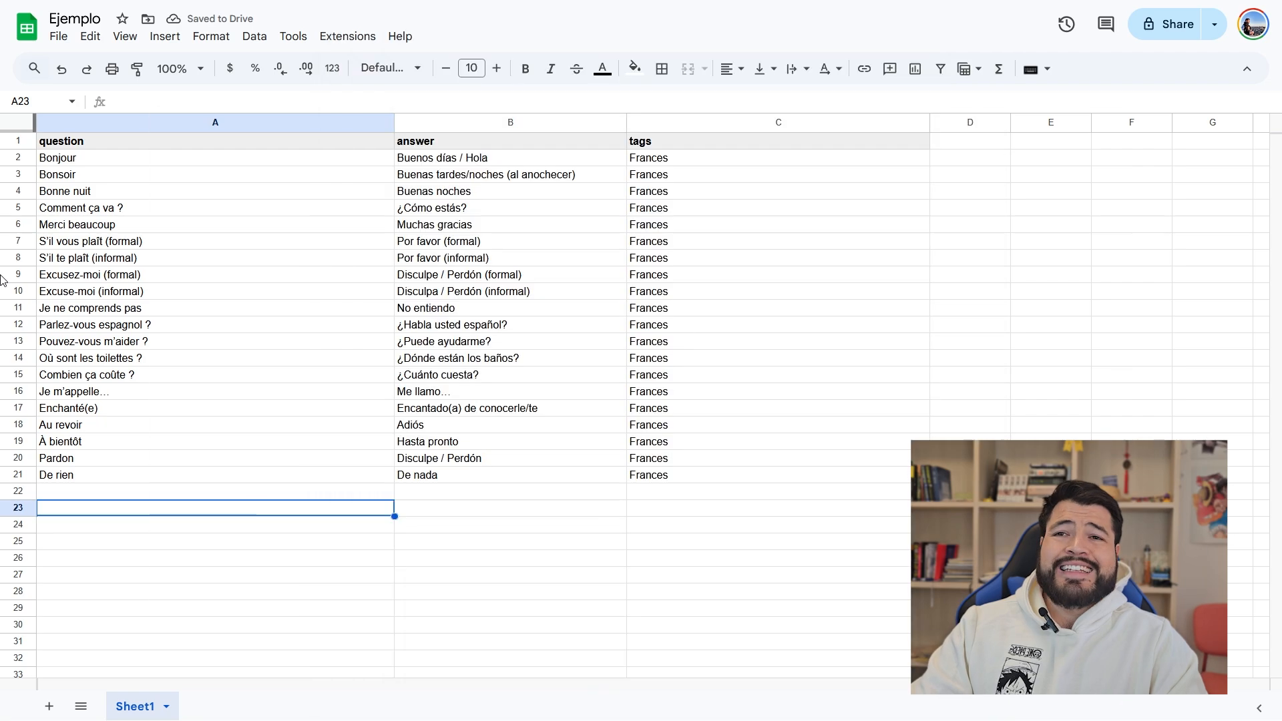
key("alt+Tab")
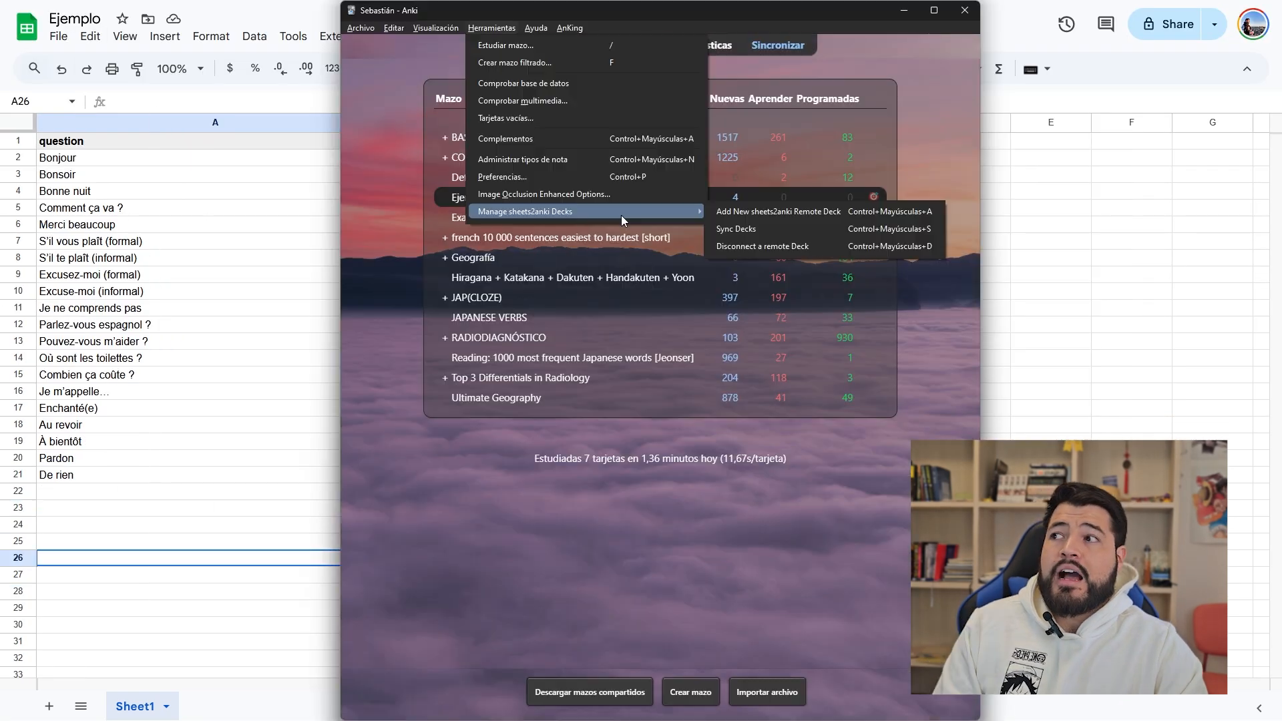
left_click(663, 511)
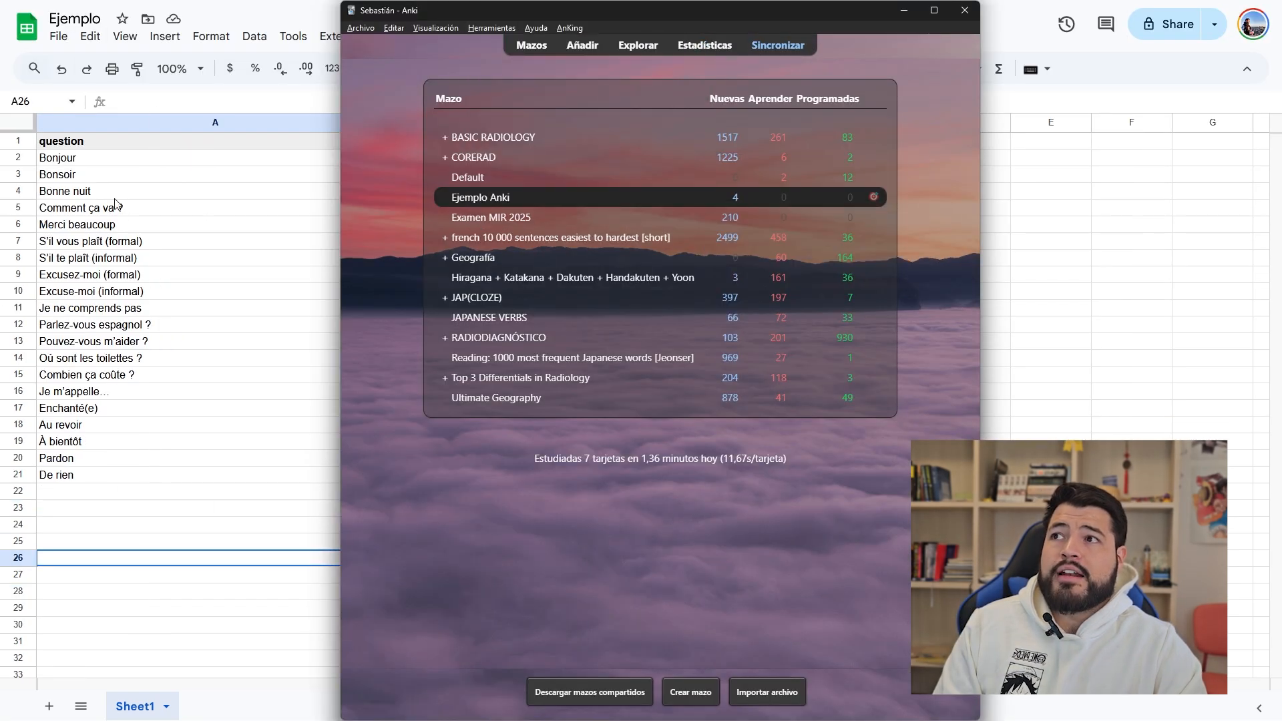
left_click(499, 27)
mouse_move(699, 209)
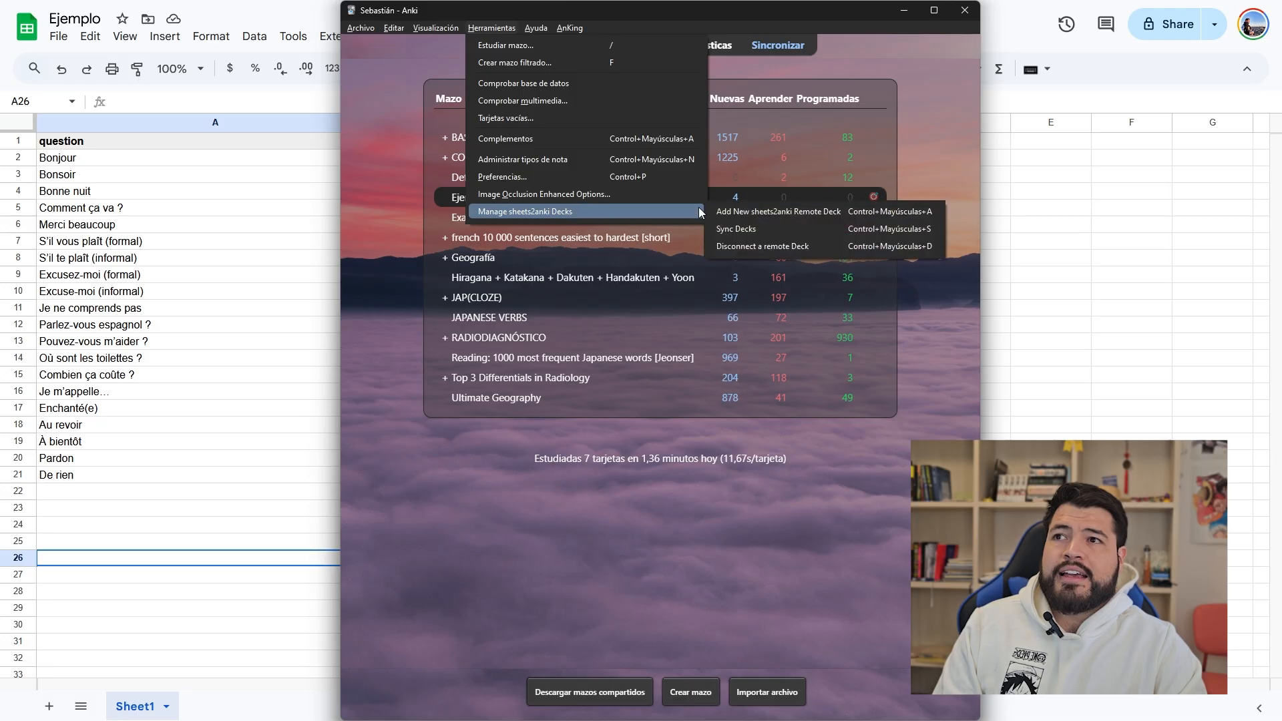
left_click(755, 229)
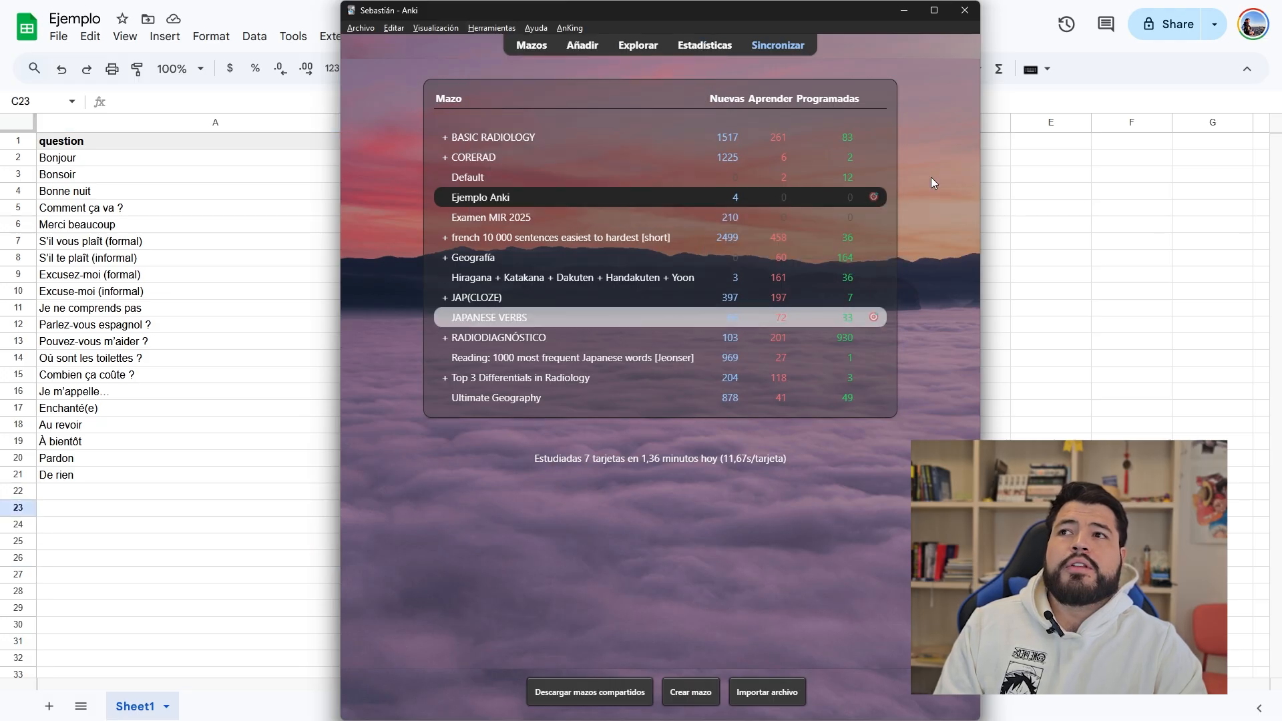
Step: Close Anki and launch it again
left_click(966, 11)
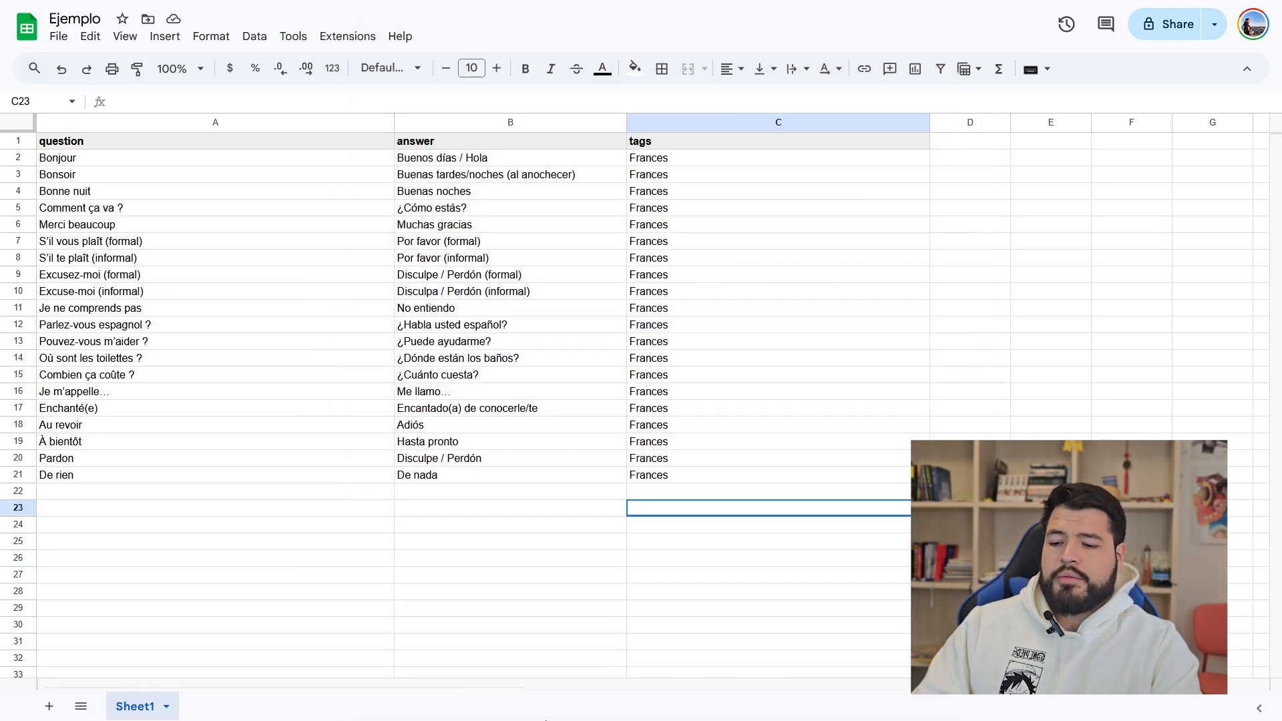
key("super")
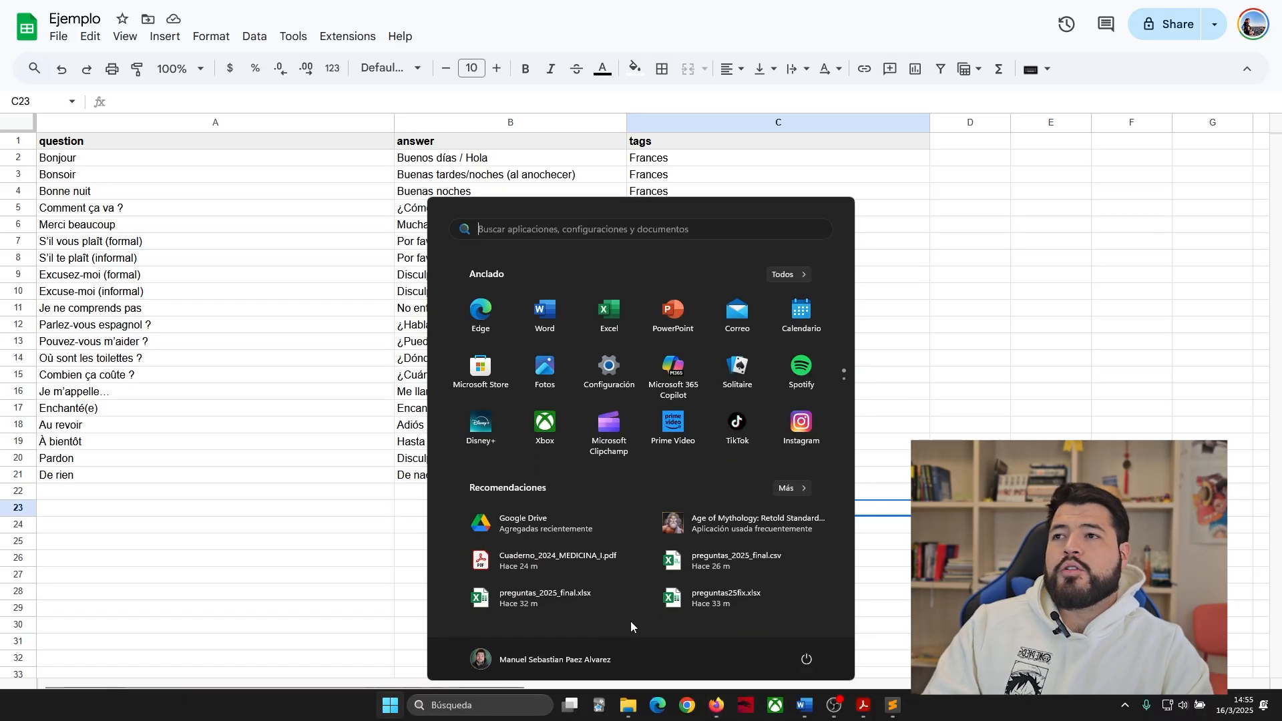
type("anki")
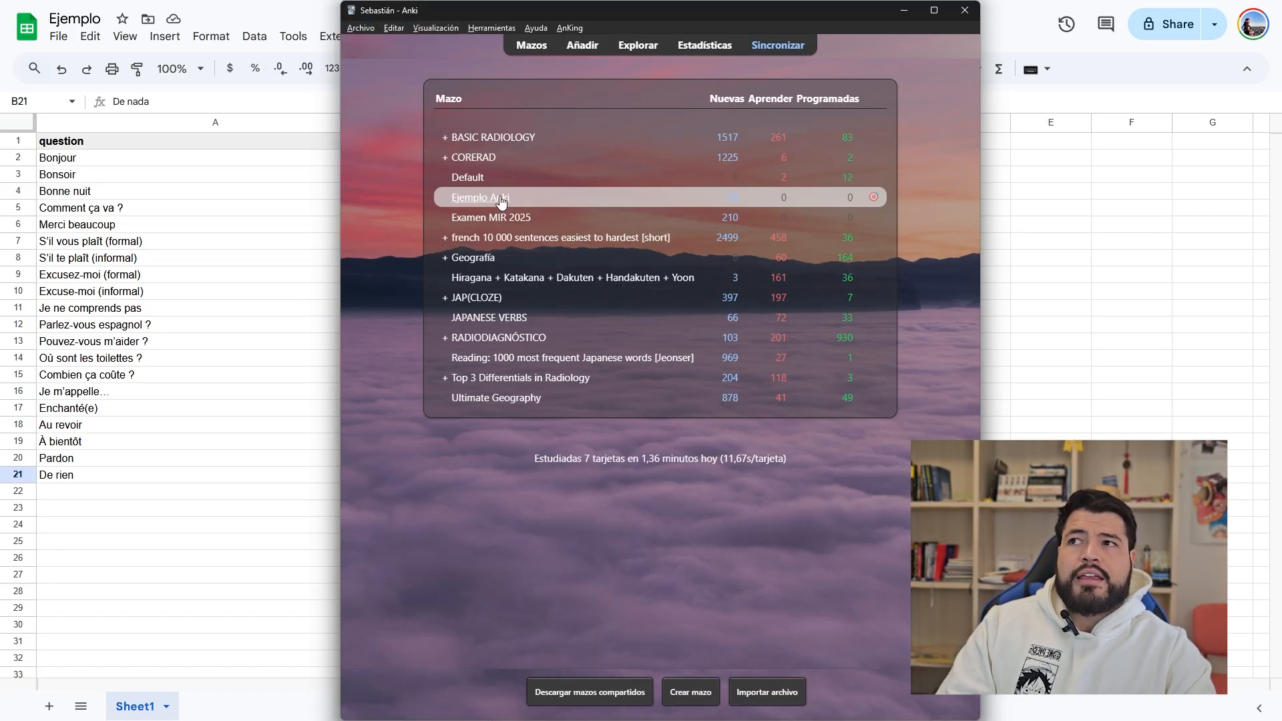
Step: Start studying the Ejemplo Anki deck, revealing and rating the French cards from Bonjour onward, up to revealing "S'il vous plaît (formal)"
left_click(502, 202)
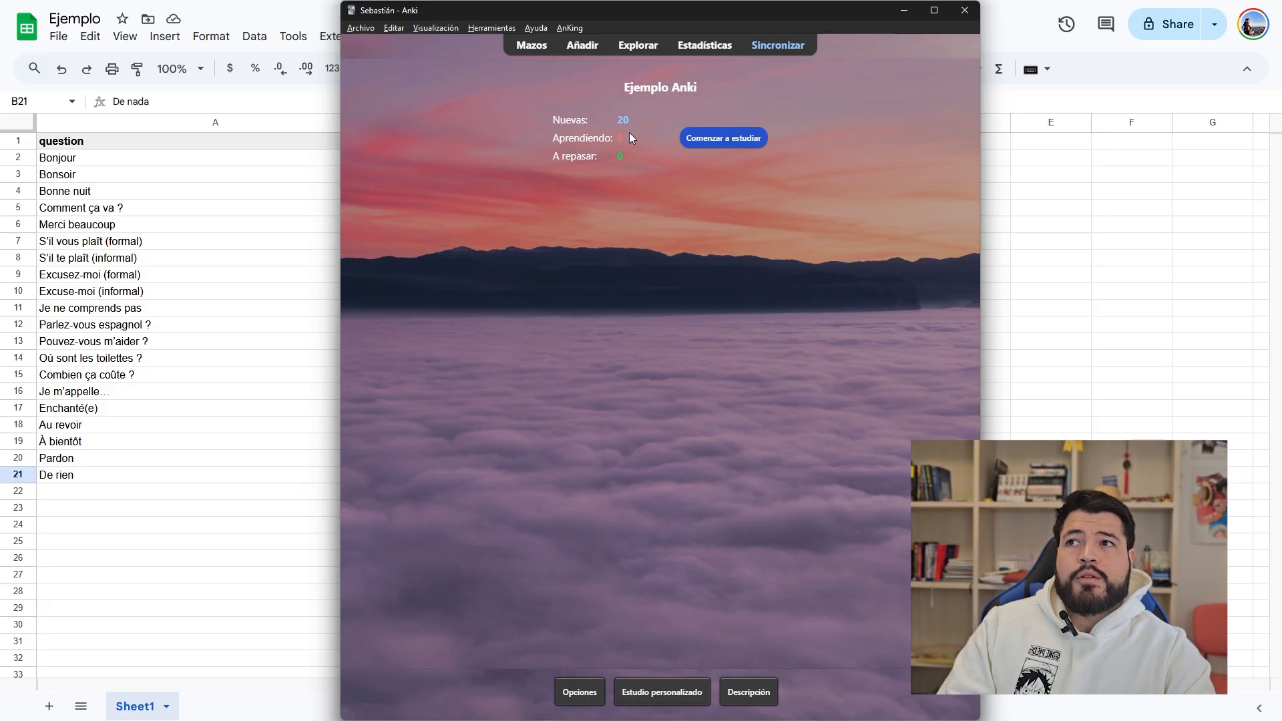
left_click(716, 146)
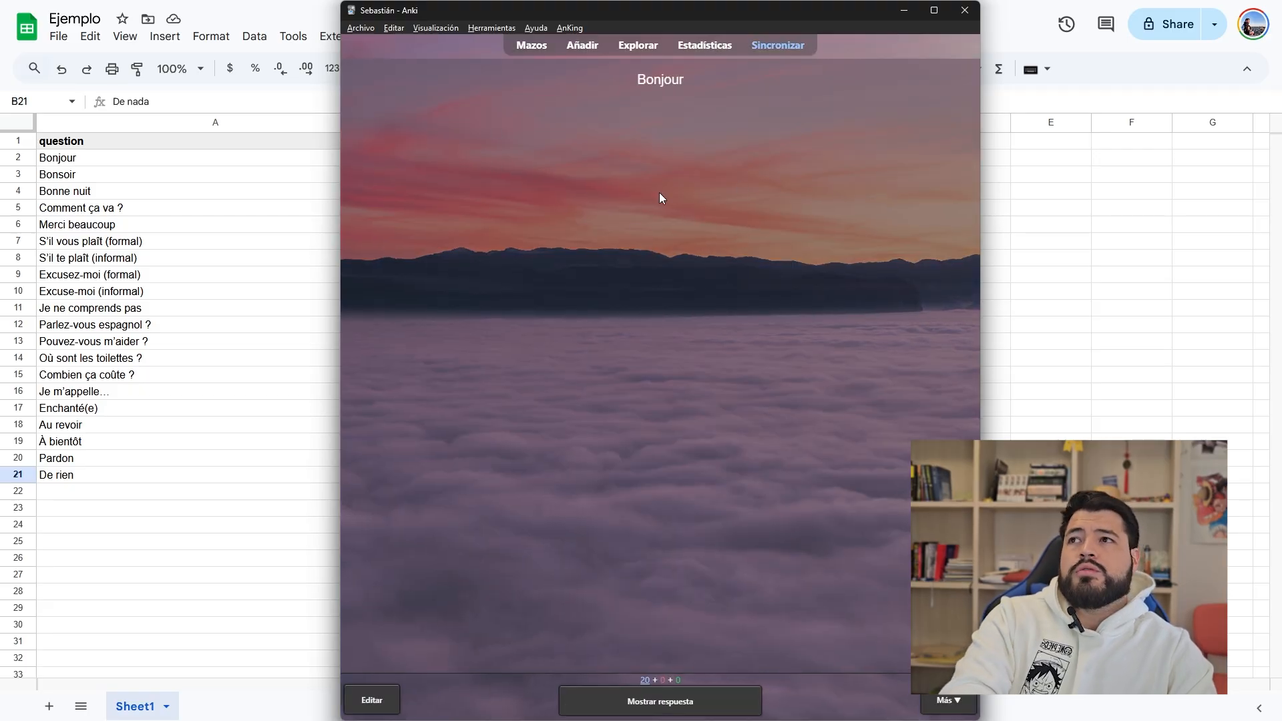
key("space")
key("space")
key("space")
key("space")
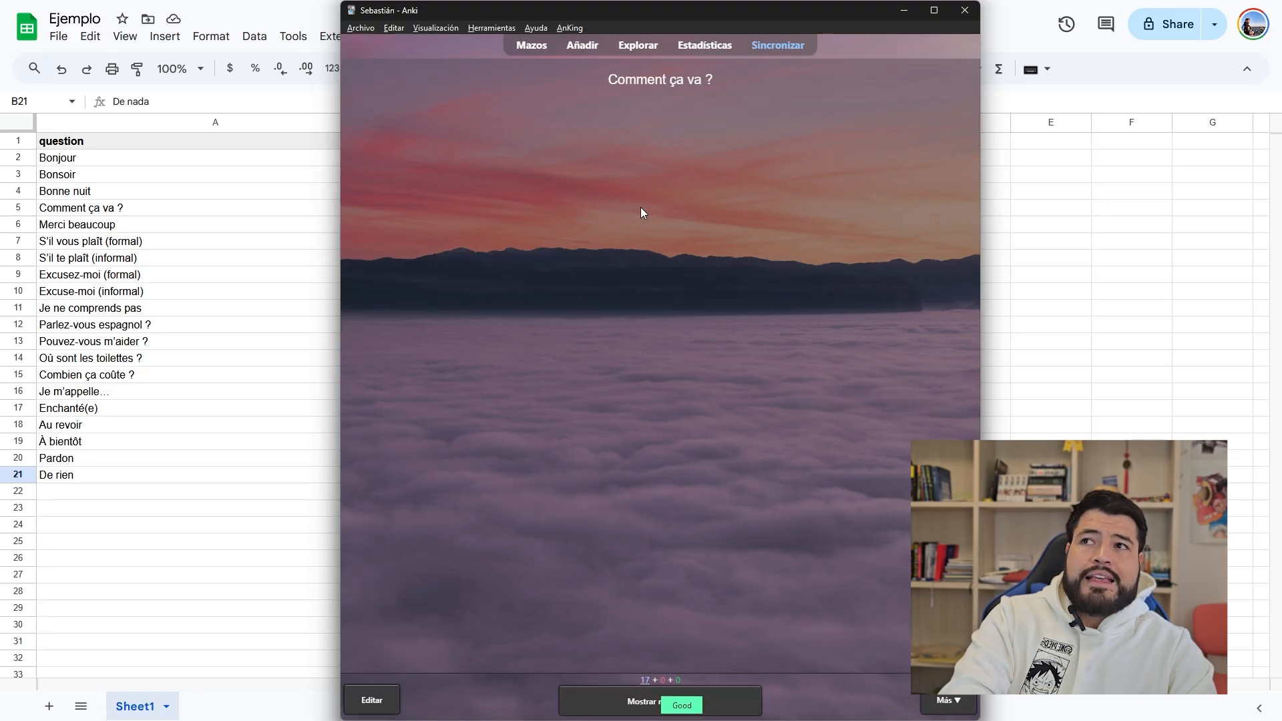
key("space")
key("space")
key("space")
key("space")
key("space")
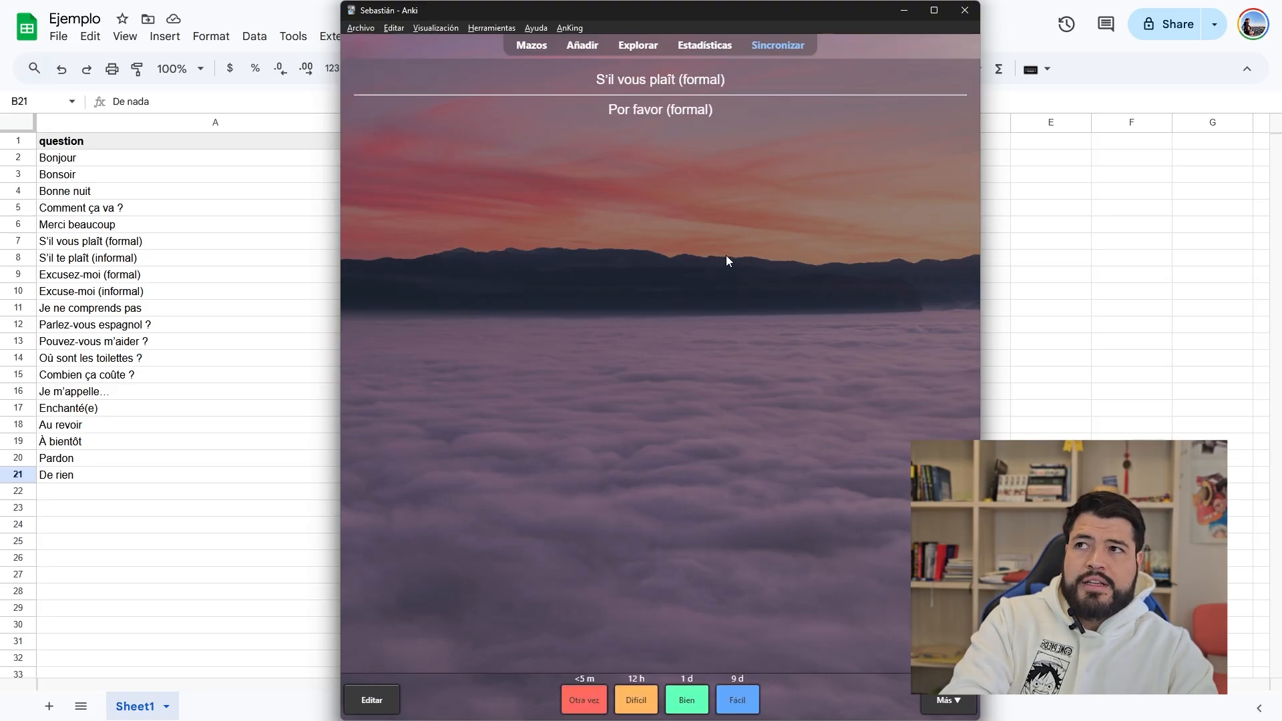
Step: Continue studying the Ejemplo Anki deck, rating "S'il vous plaît (formal)" and revealing and rating the French cards that follow
key("space")
key("space")
key("space")
key("space")
key("space")
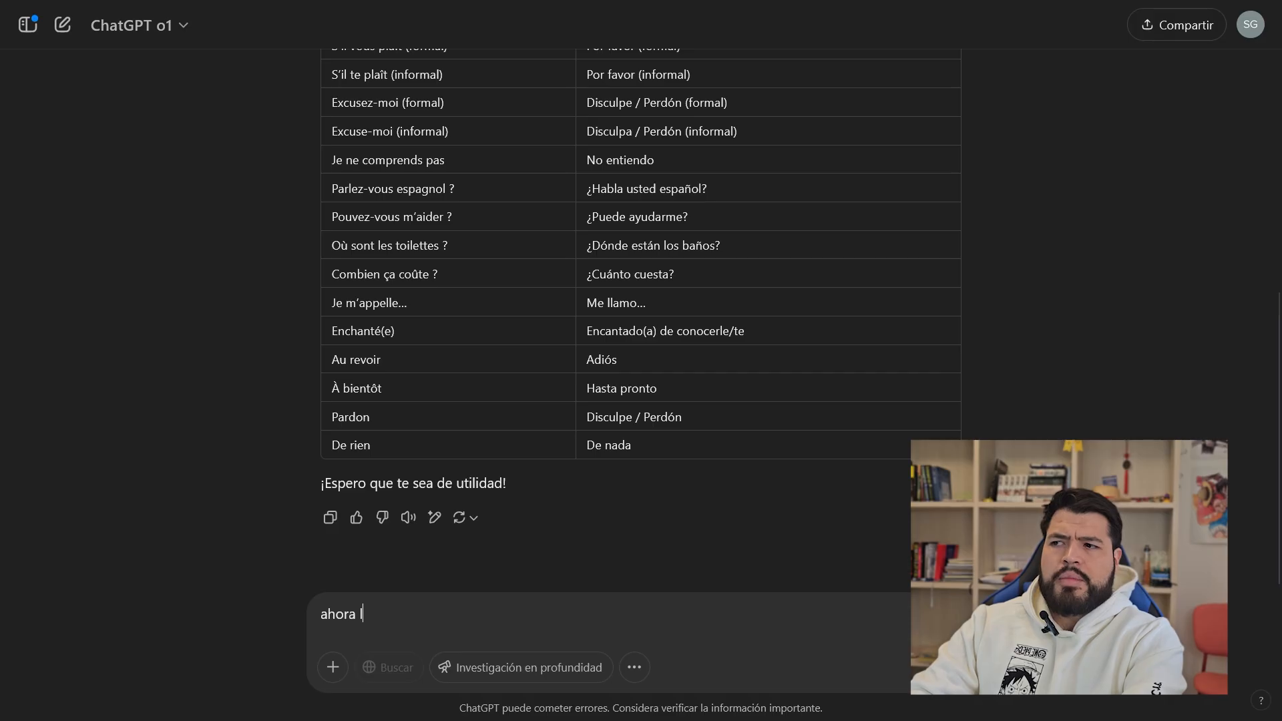
Step: Ask ChatGPT for the next table with the prompt "ahora lo mismo pero con los 20 verbos mas frecuentes en frances"
type("o mismo")
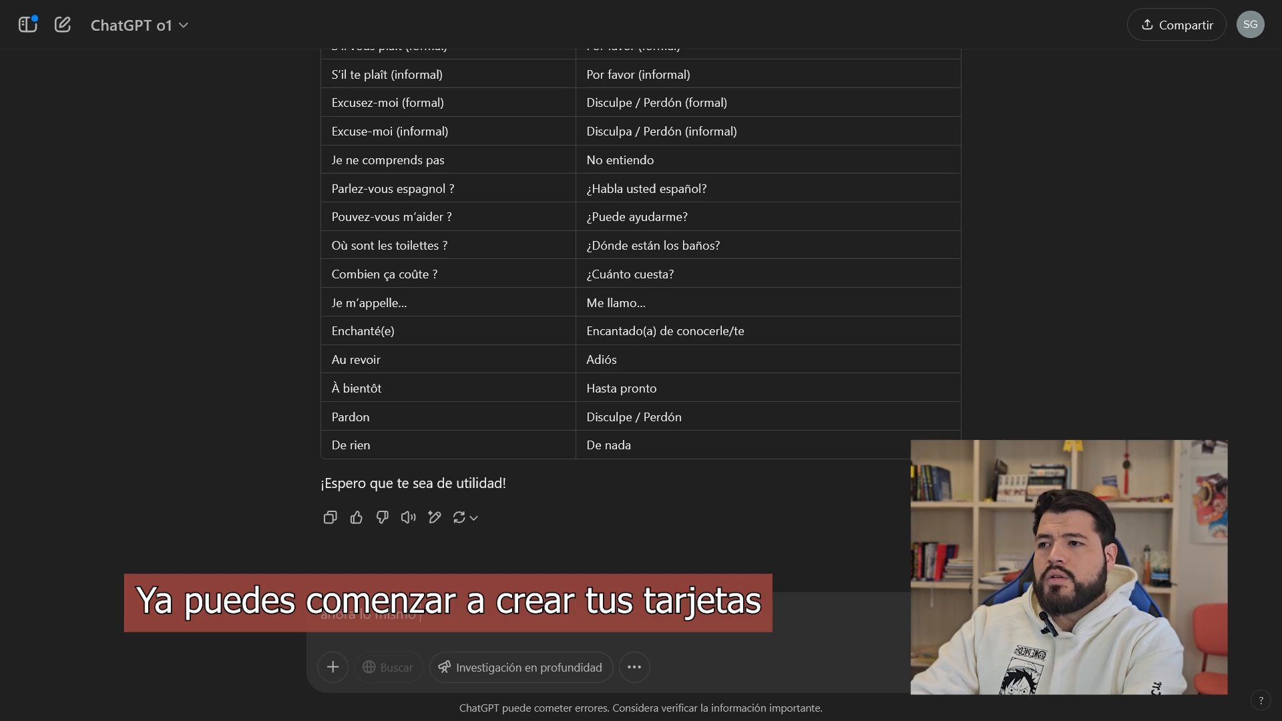
type(" pero con los")
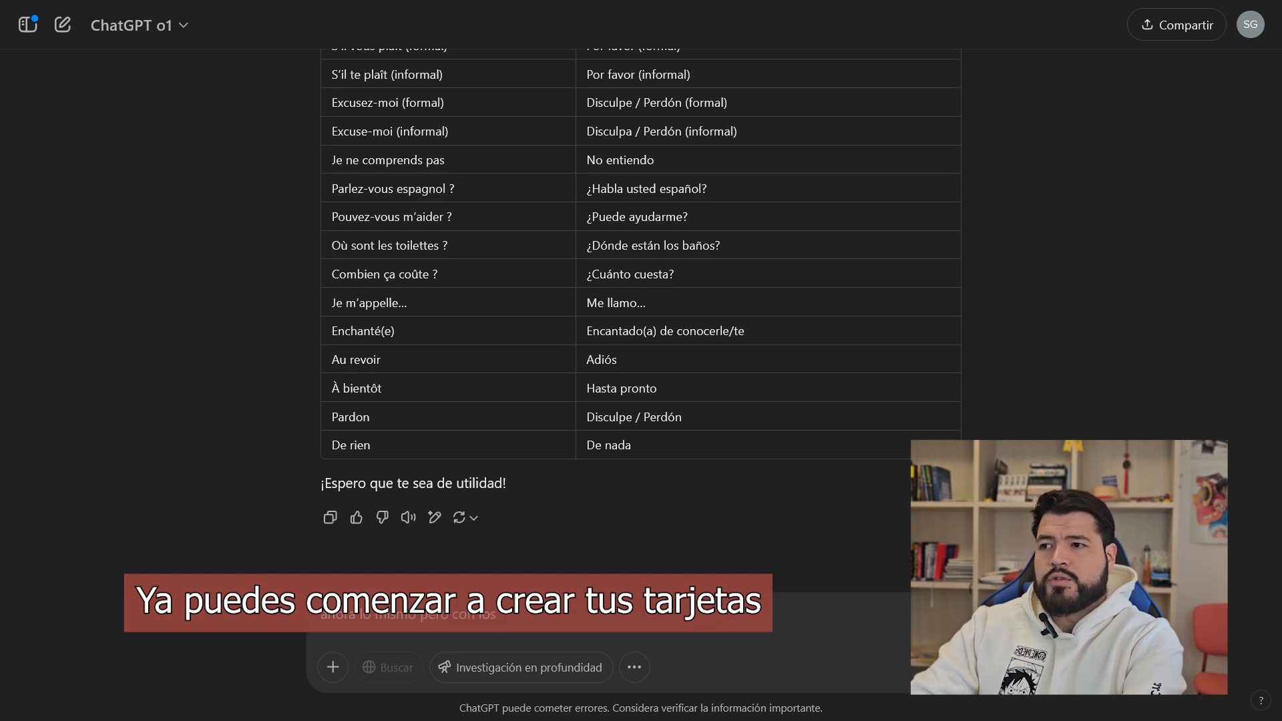
type(" 20 verbos mas frecuentes en frances")
key("Return")
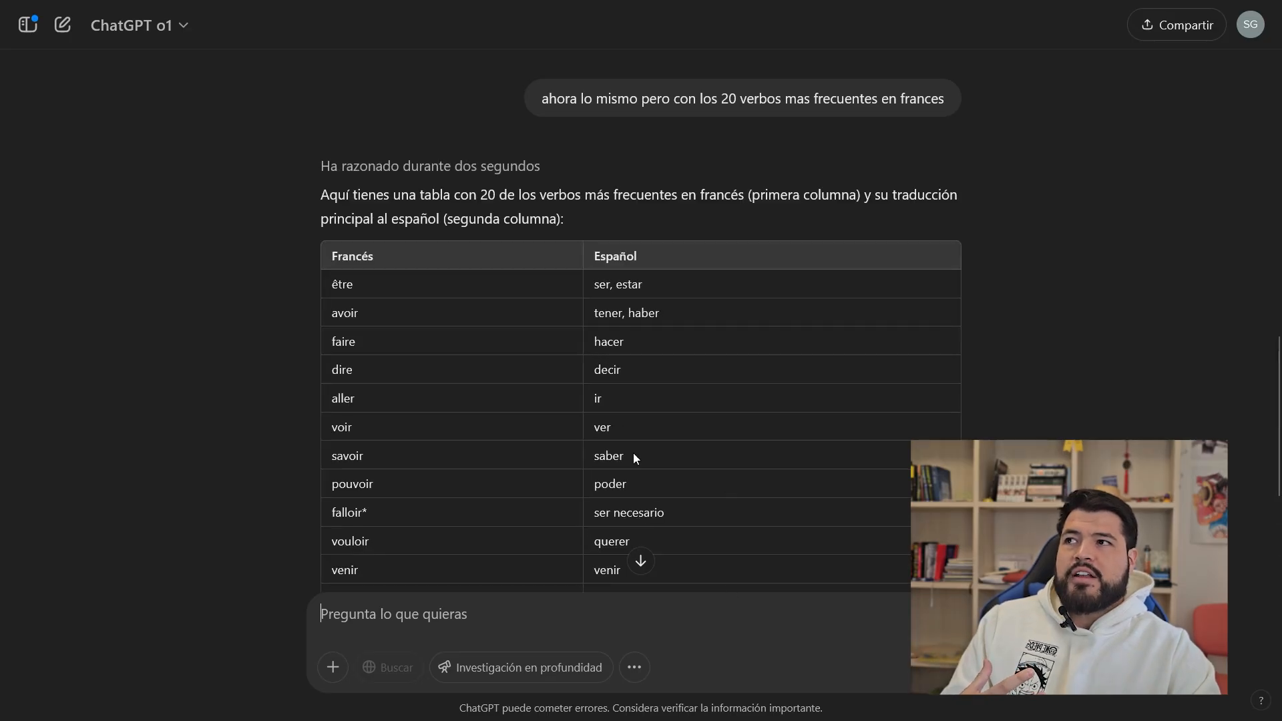
Step: Copy the verb rows from être to demander out of ChatGPT's table and paste them into the Ejemplo spreadsheet starting at A22
scroll(633, 453, "down", 5)
scroll(445, 350, "up", 4)
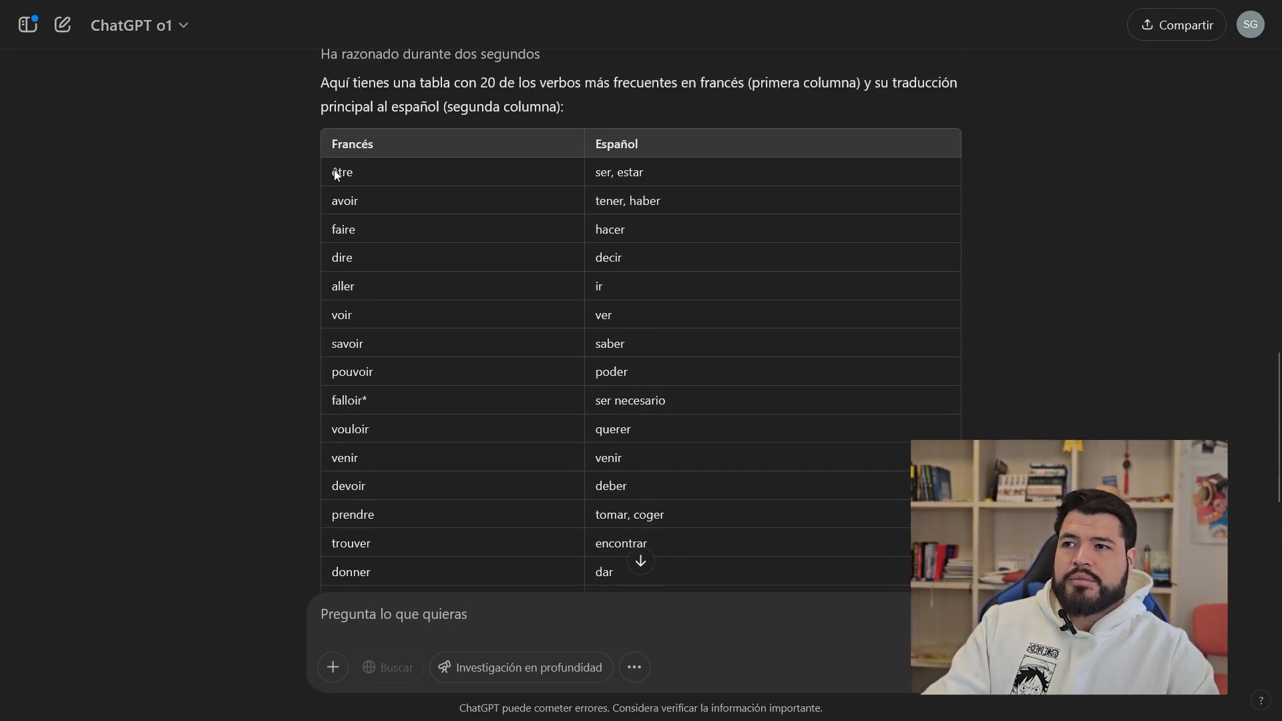
left_click_drag(335, 175, 745, 454)
key("ctrl+c")
scroll(734, 400, "down", 4)
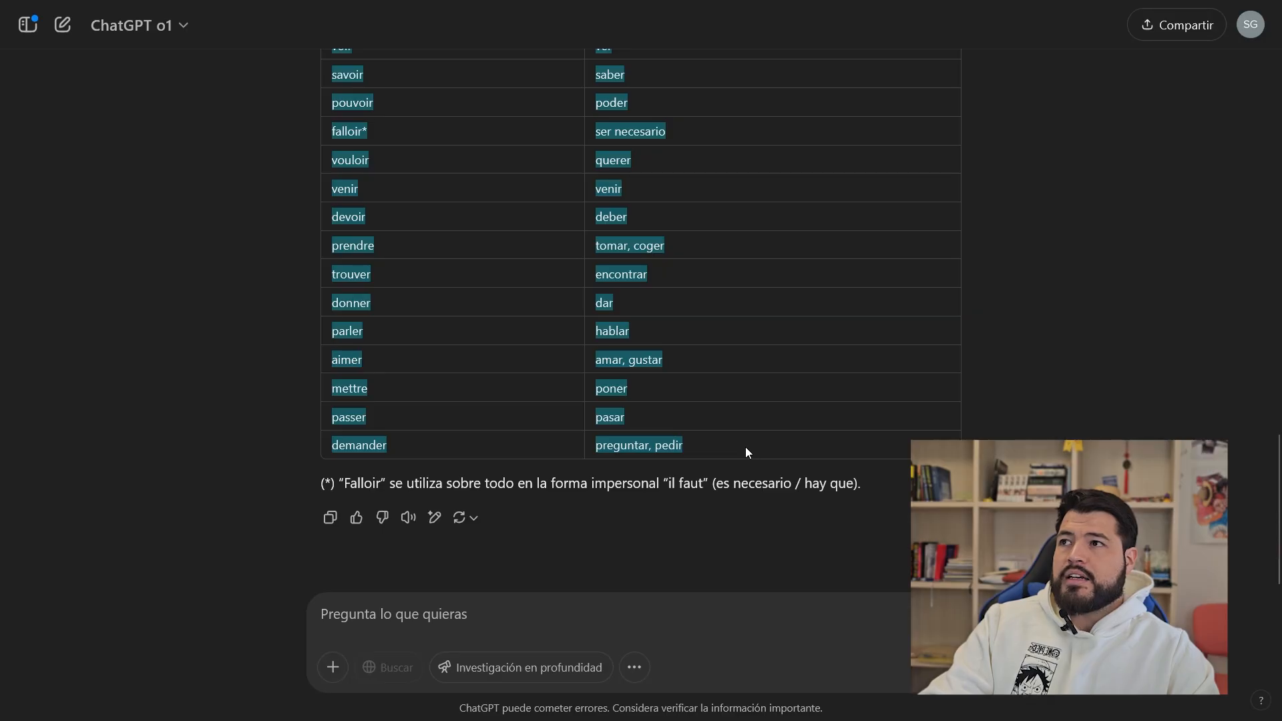
scroll(554, 272, "up", 5)
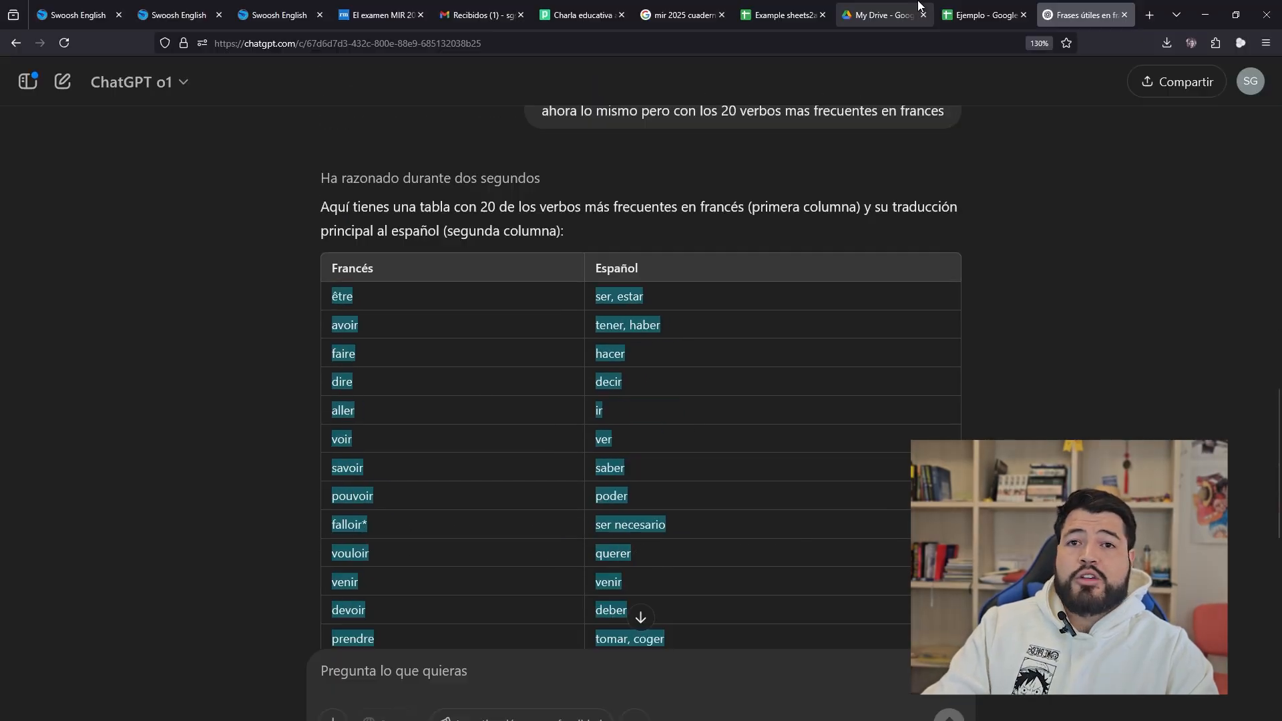
left_click(986, 14)
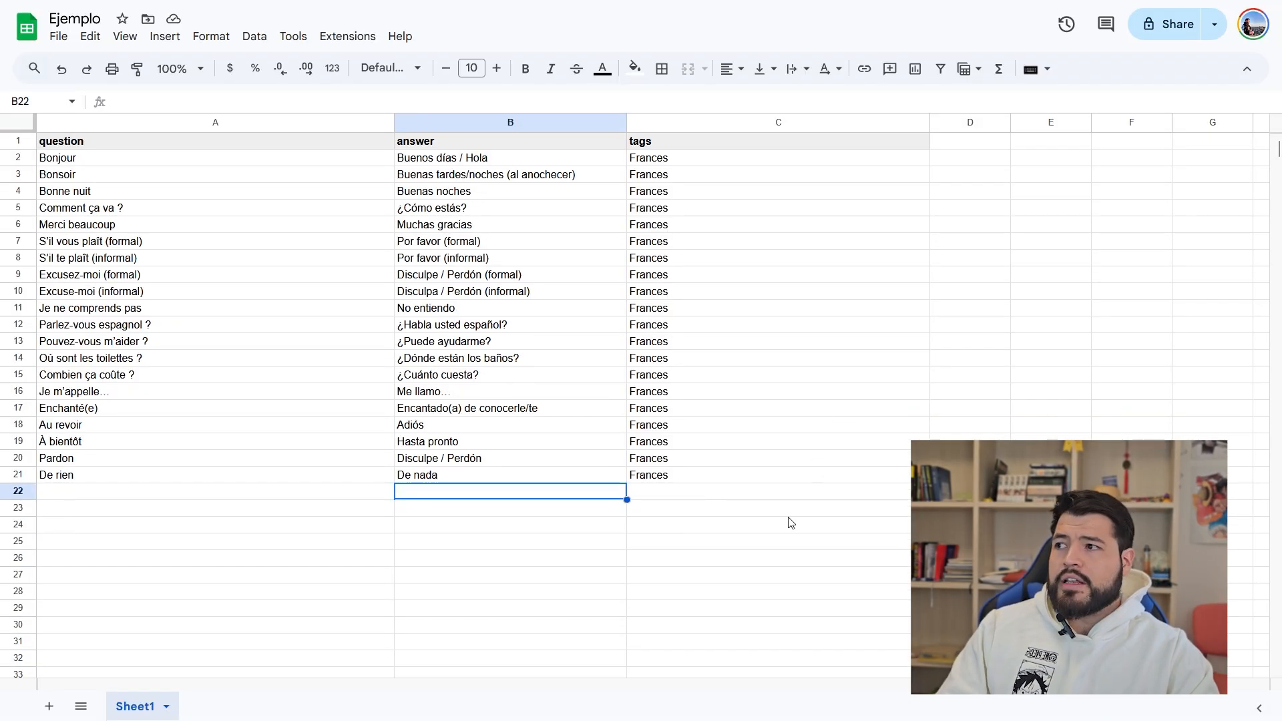
left_click(195, 494)
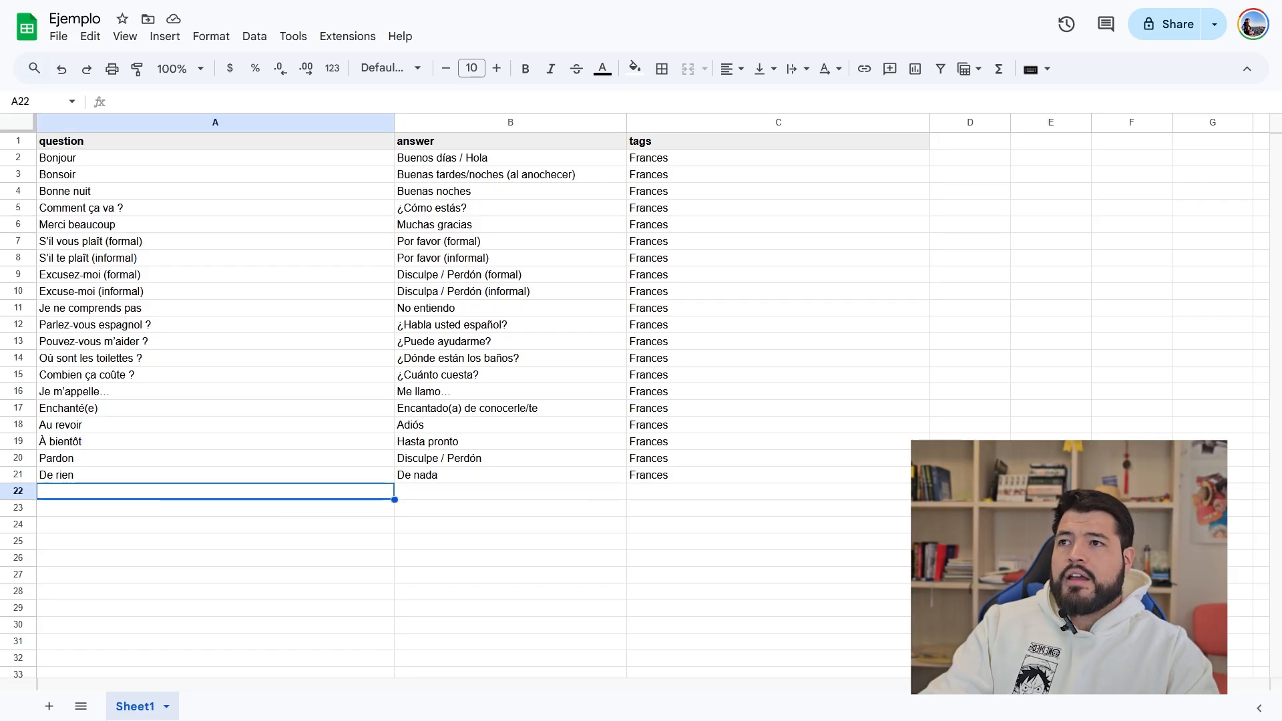
key("ctrl+v")
Step: Enter the tags "Frances, verbo" in C22 and fill them down to C41 for every verb
scroll(732, 314, "down", 3)
left_click(667, 261)
key("ctrl+c")
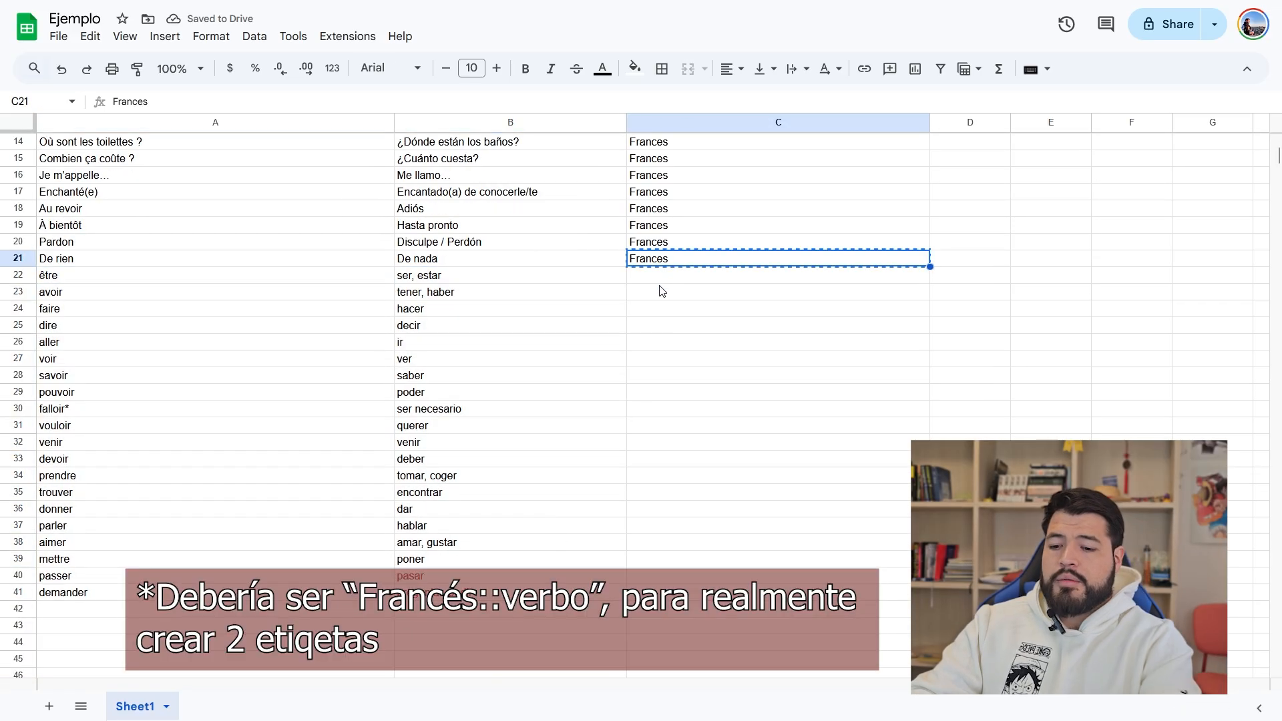
left_click(664, 281)
key("ctrl+v")
type("o")
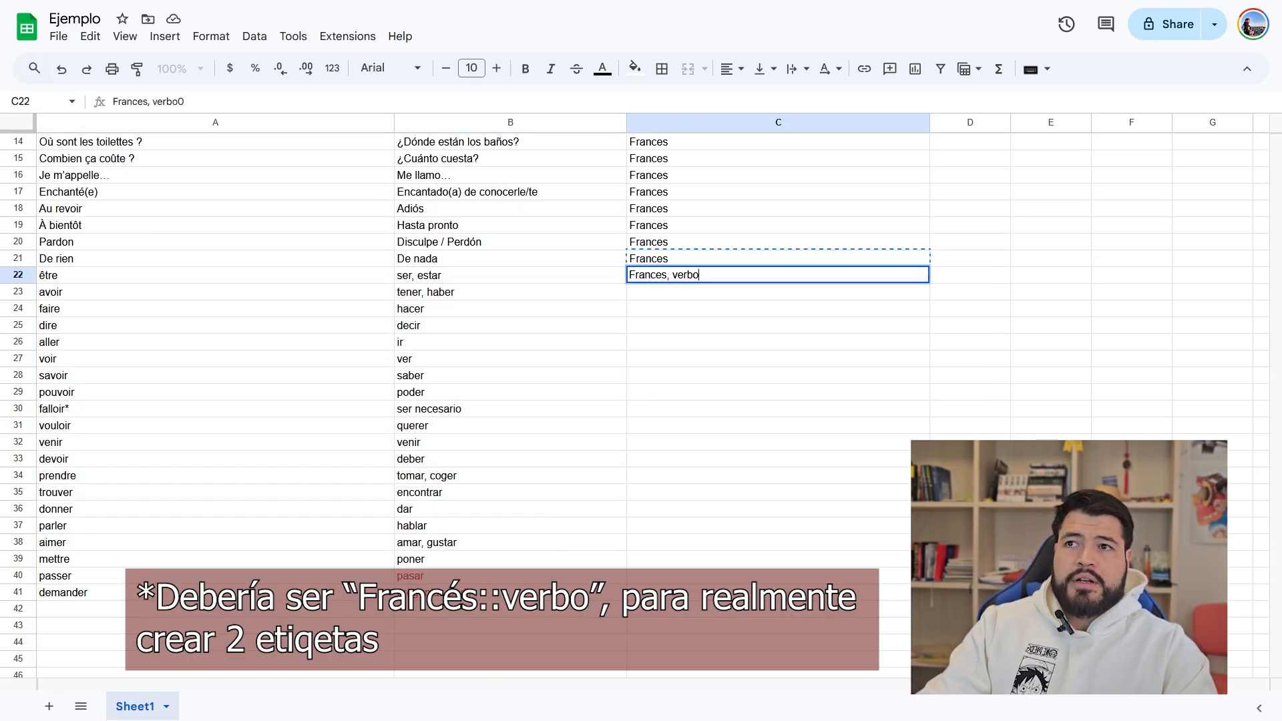
key("Return")
left_click(912, 275)
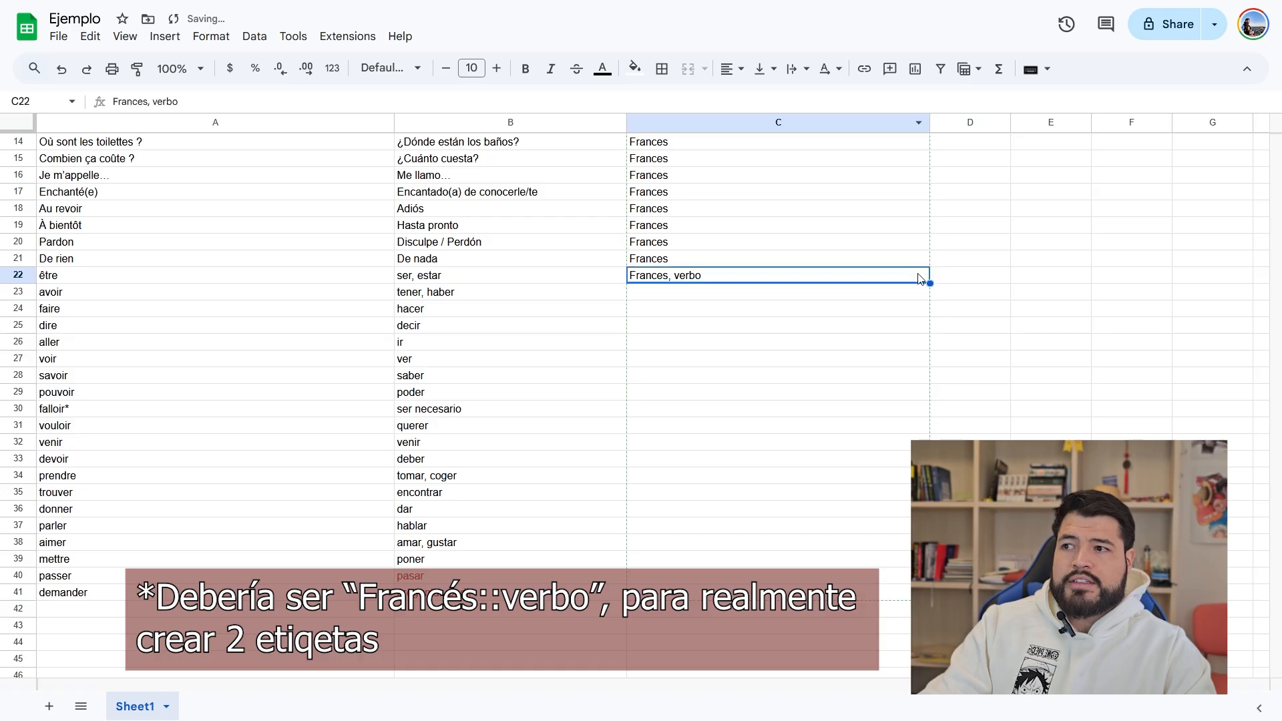
left_click_drag(906, 590, 906, 592)
left_click(868, 625)
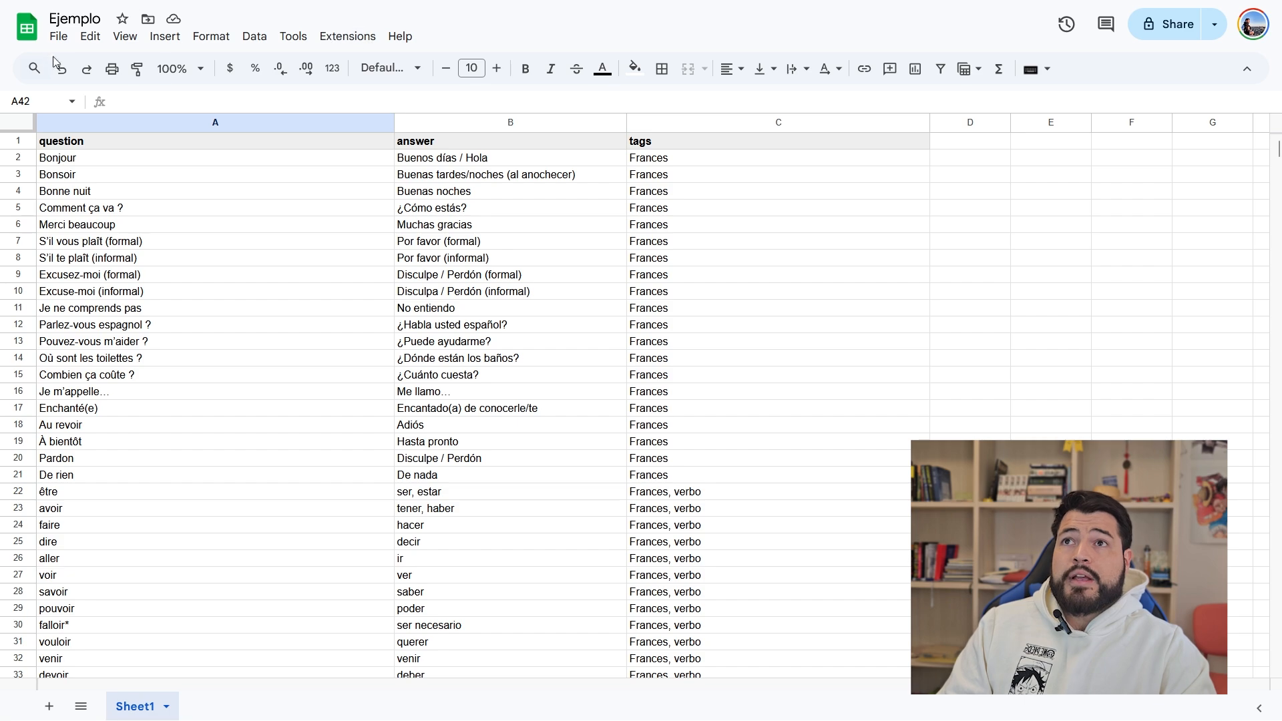
Step: Close the Ejemplo spreadsheet, switch to Anki and close it
mouse_move(1029, 2)
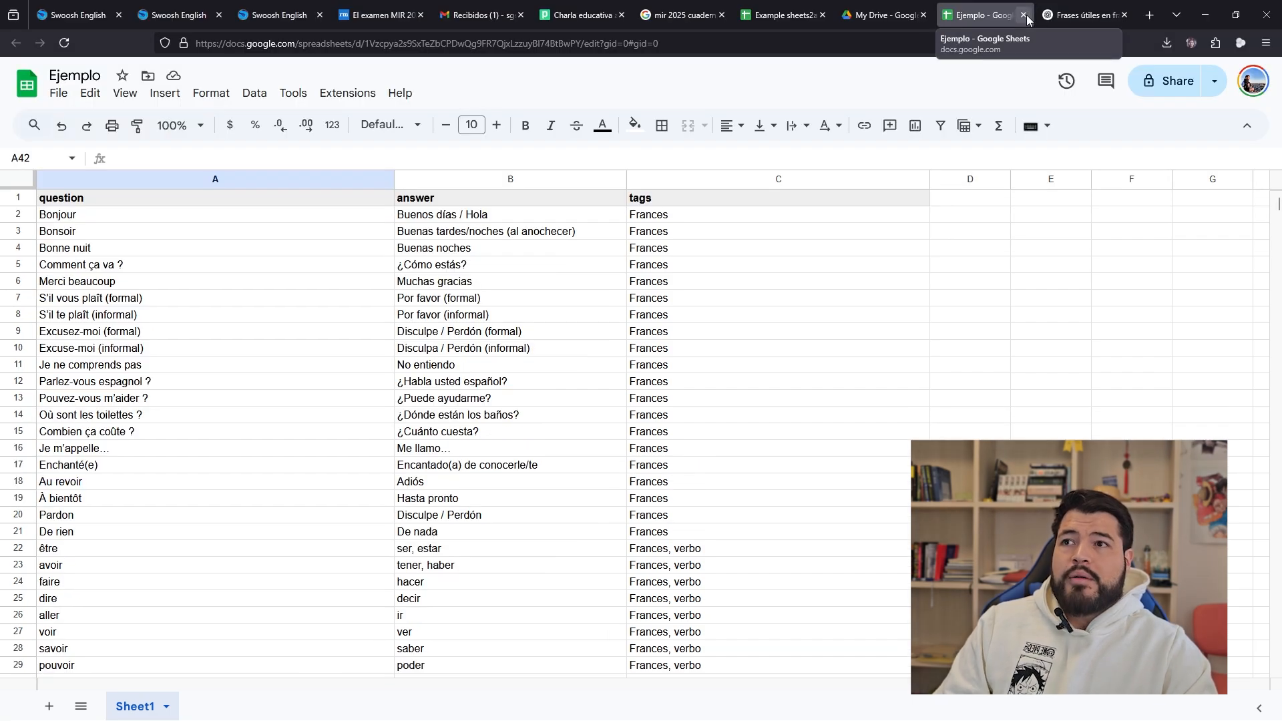
left_click(1023, 14)
key("super")
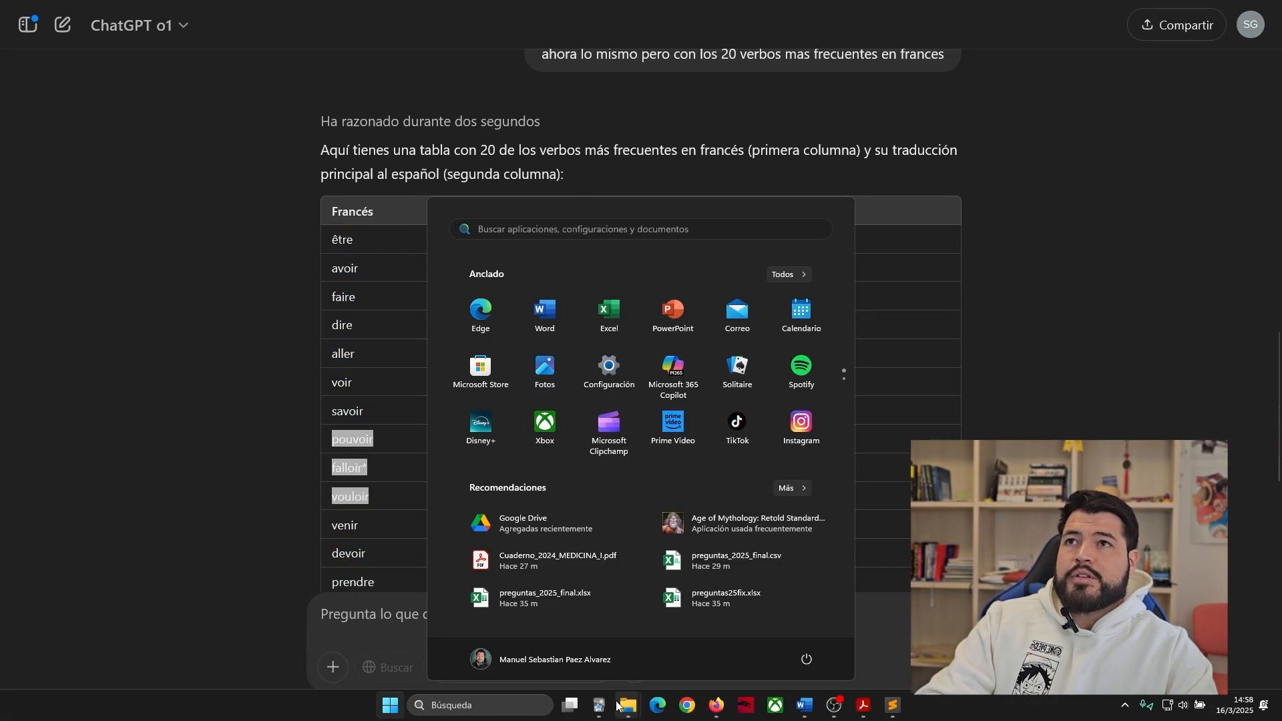
left_click(602, 706)
left_click(967, 14)
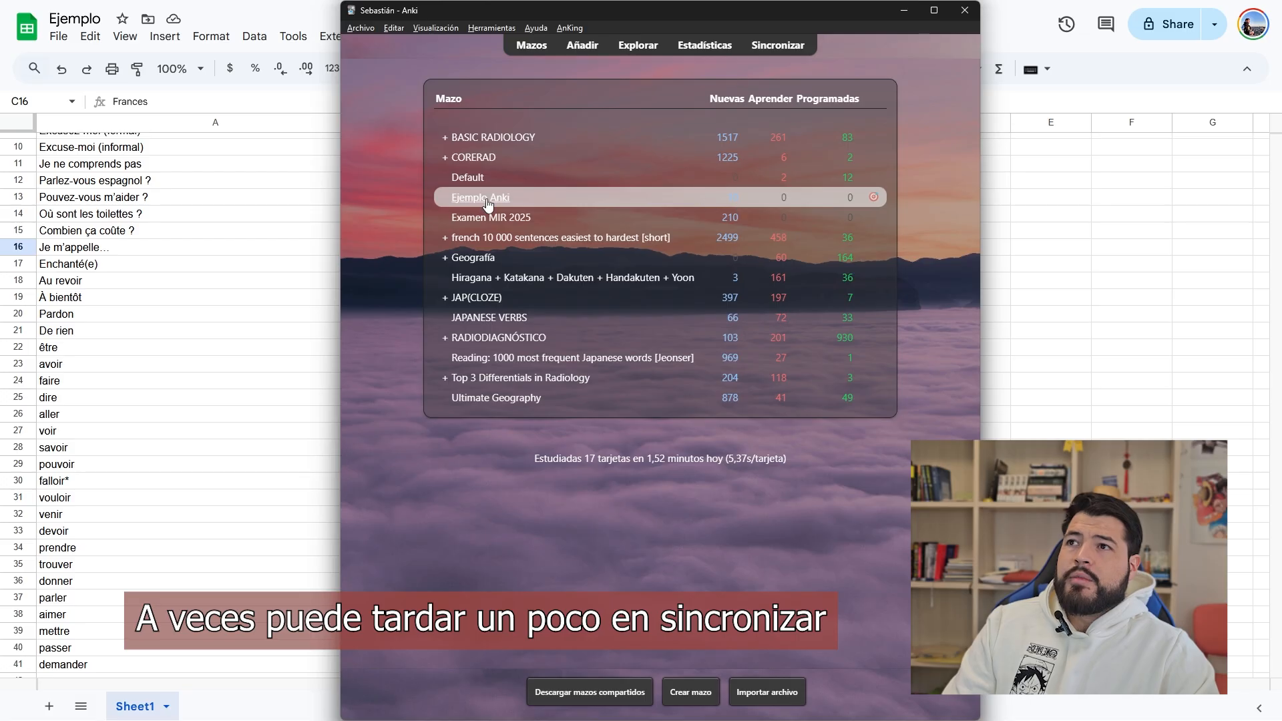
Step: Open the Ejemplo Anki deck and look through its cards in the card browser, down to Enchanté(e)
left_click(487, 200)
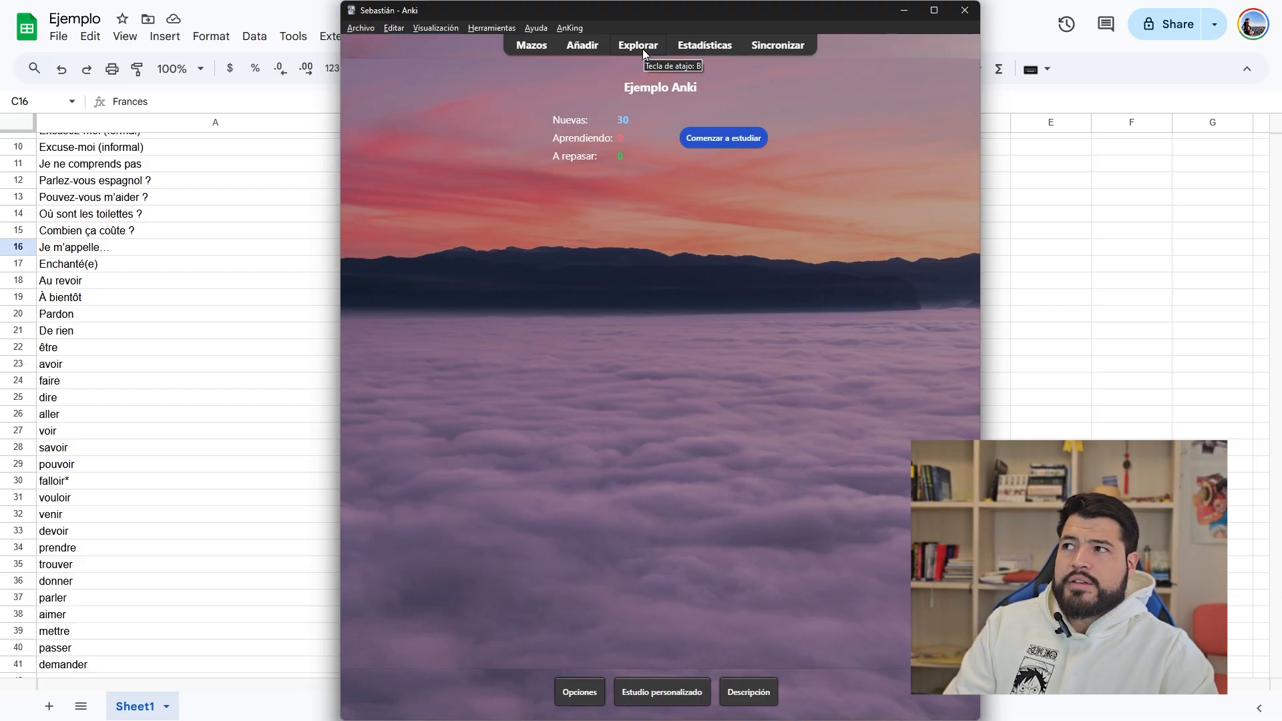
left_click(59, 36)
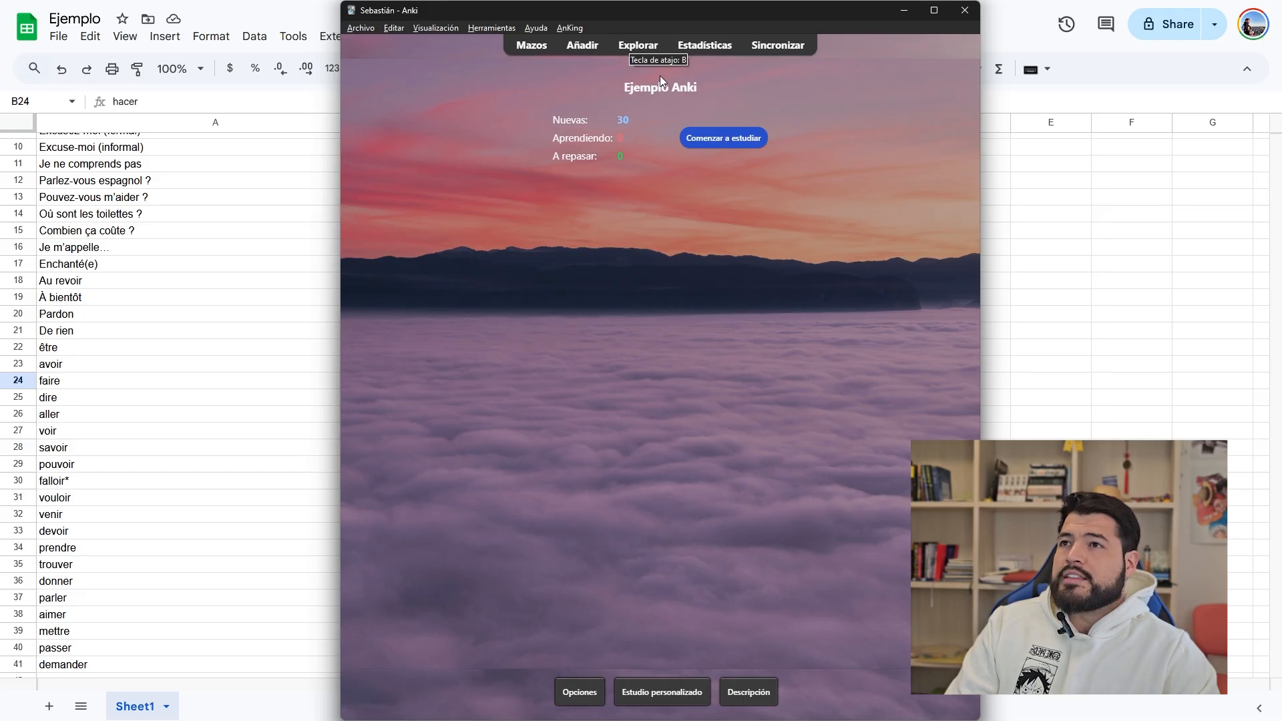
left_click(638, 48)
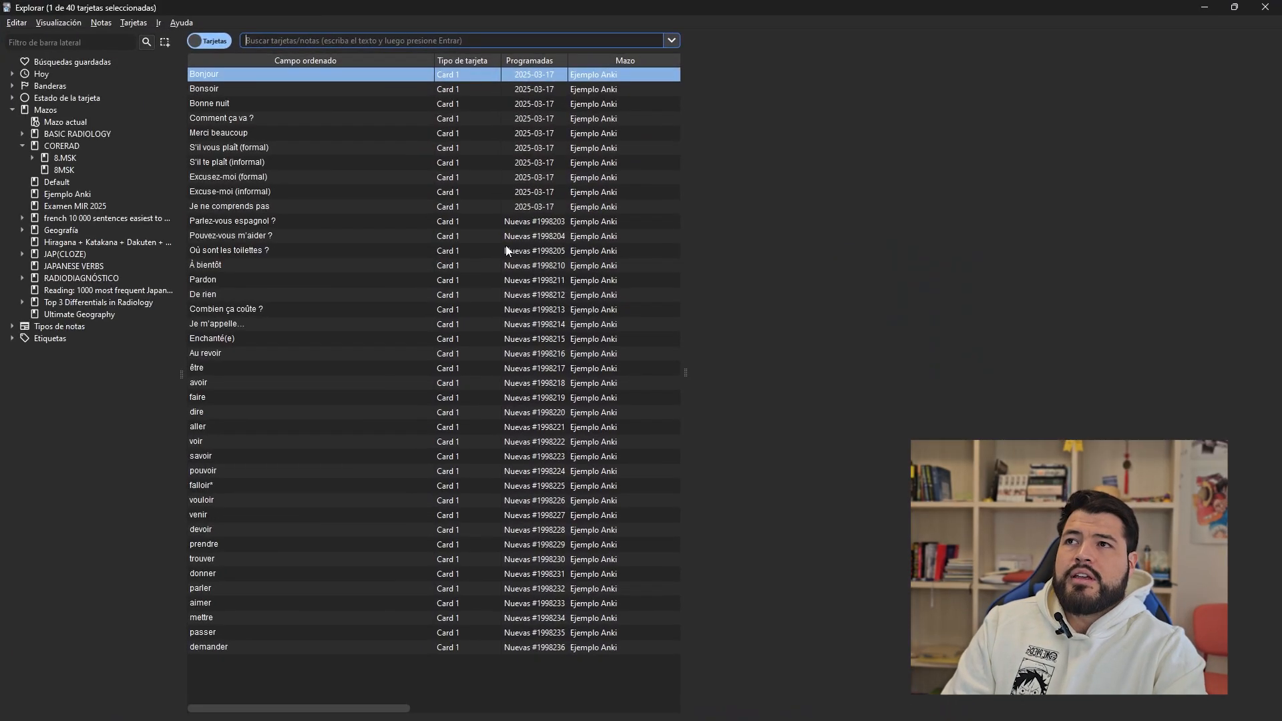
left_click(410, 279)
key("Down")
key("Down")
key("Down")
key("Down")
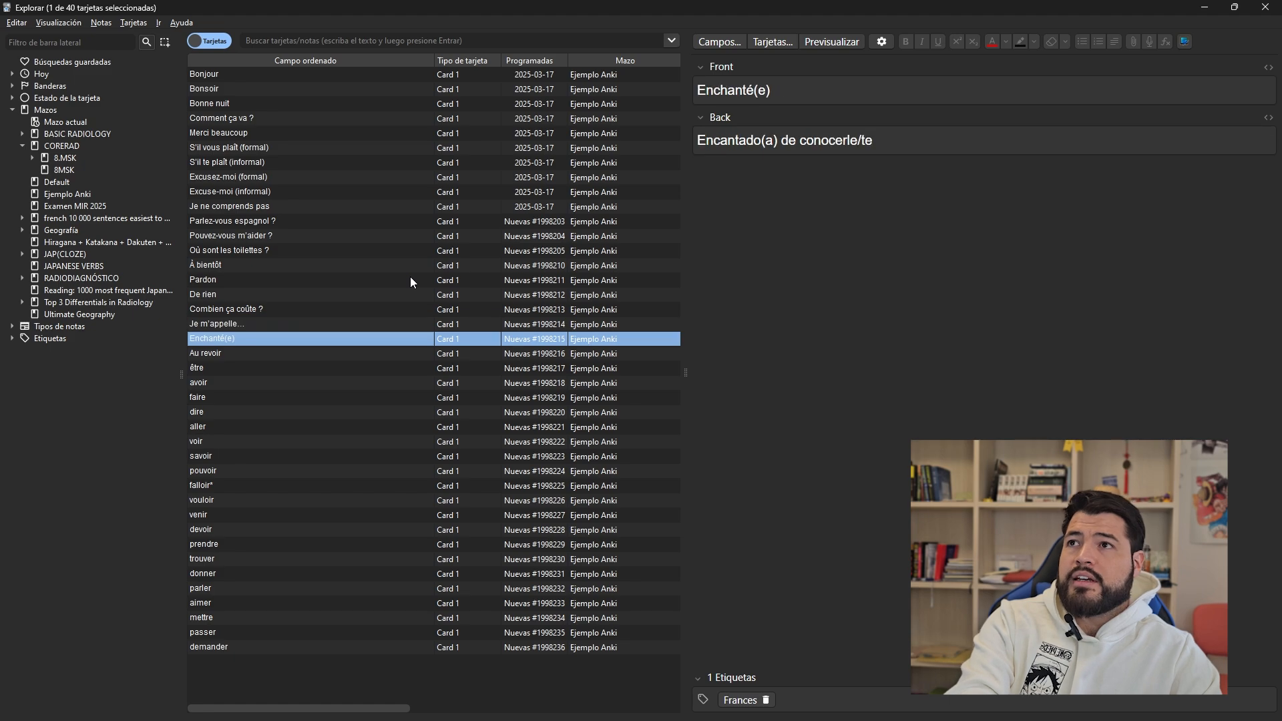
Step: Preview the cards from Enchanté(e) onward through the French verbs, and close the preview
key("ctrl+shift+p")
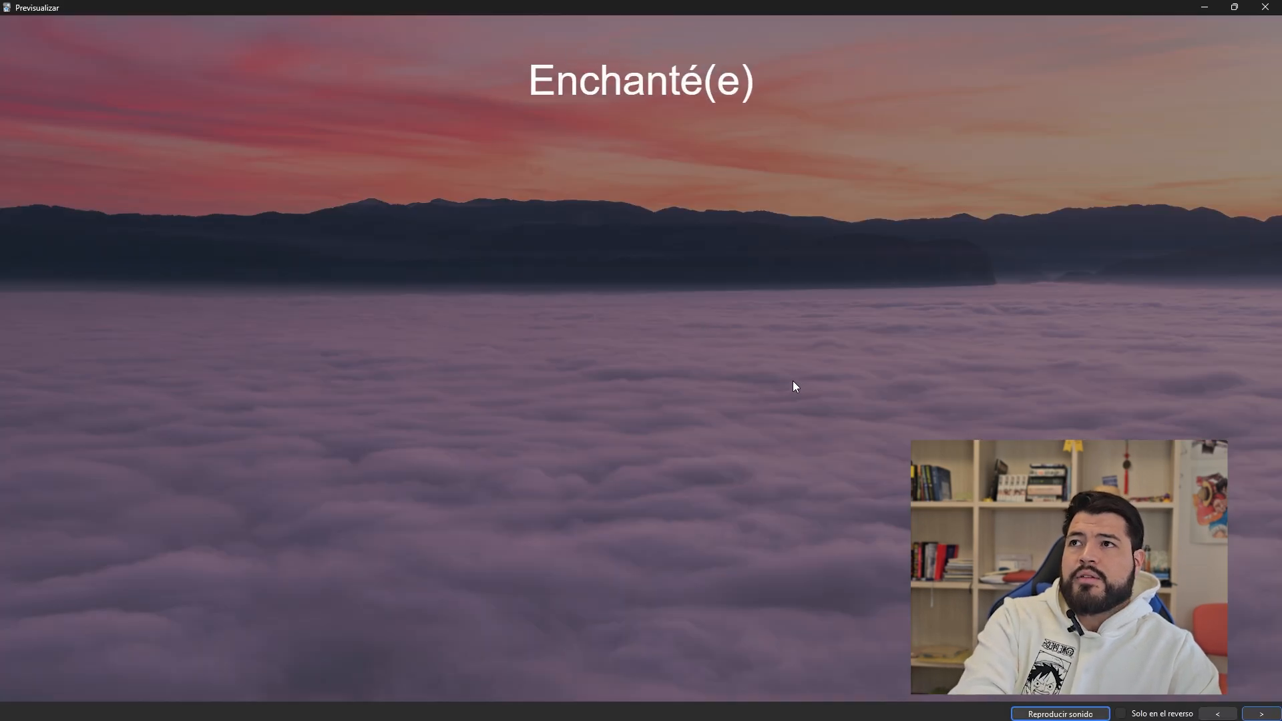
key("Right")
key("Right")
key("Right")
key("Right")
key("Right")
key("Right")
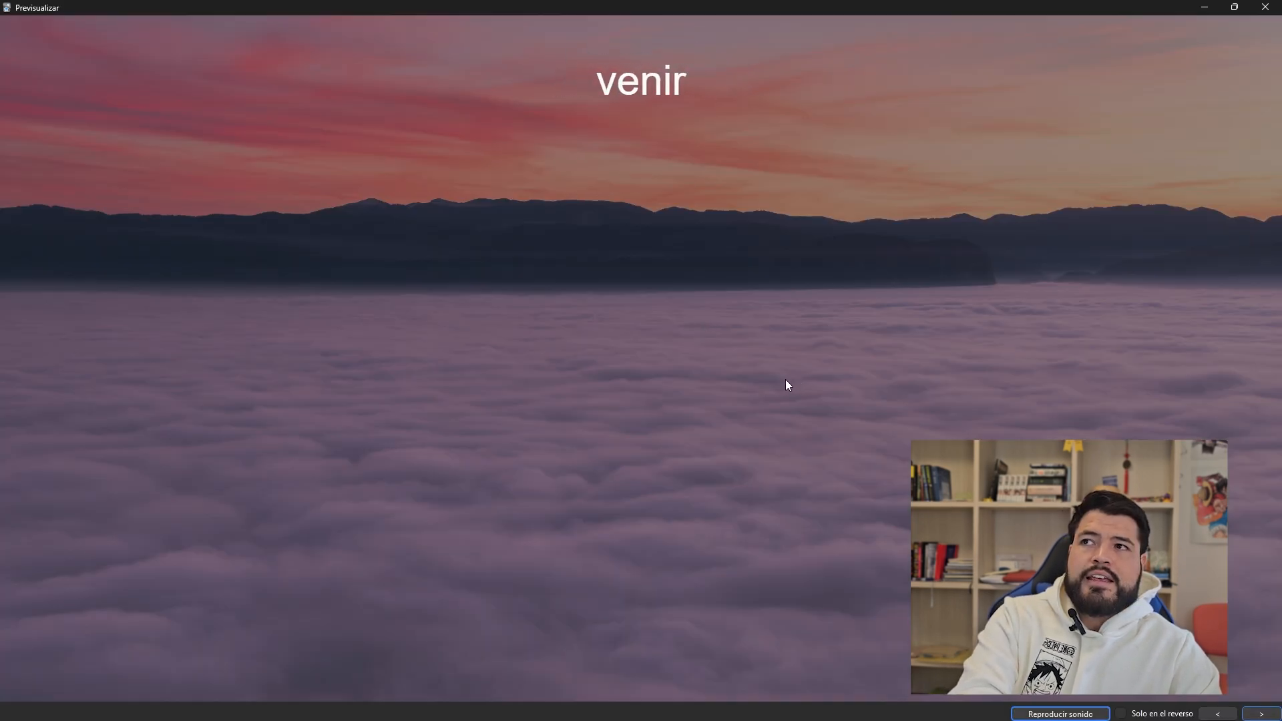
key("Right")
key("Escape")
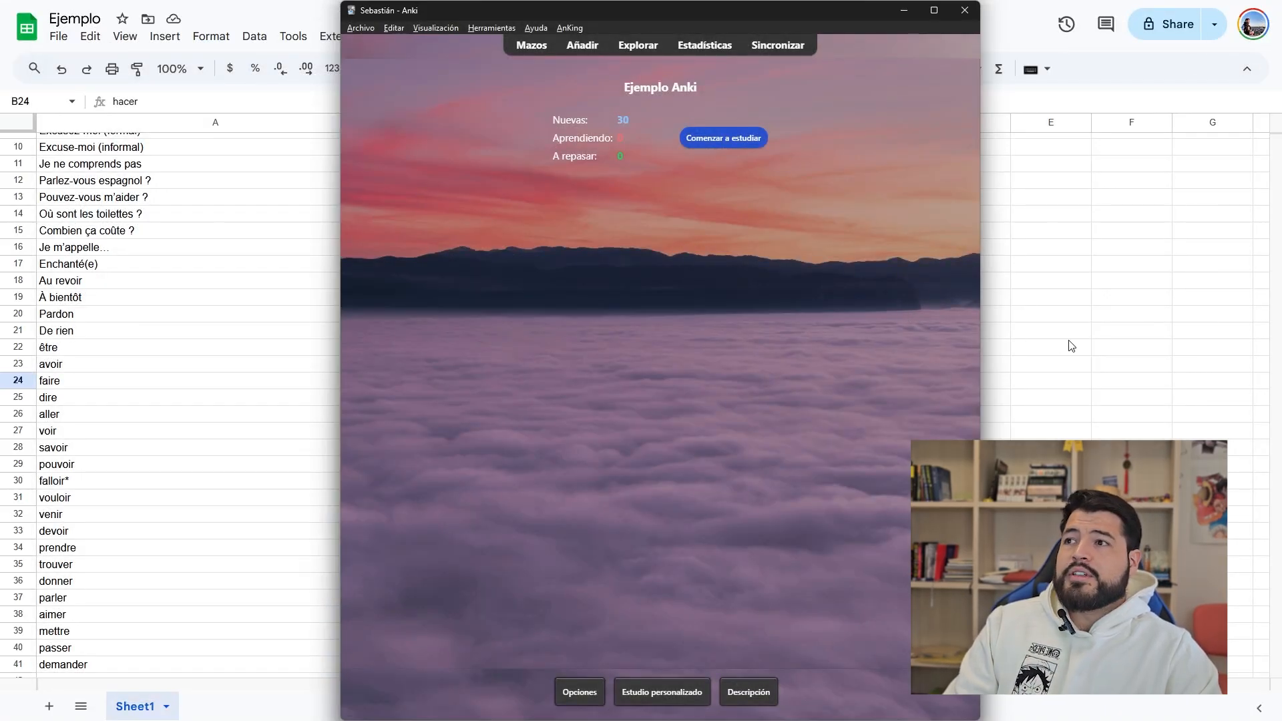
Step: Switch to the Ejemplo spreadsheet and review the phrase and verb rows along with their tags
key("alt+Tab")
left_click(1034, 340)
scroll(423, 350, "down", 7)
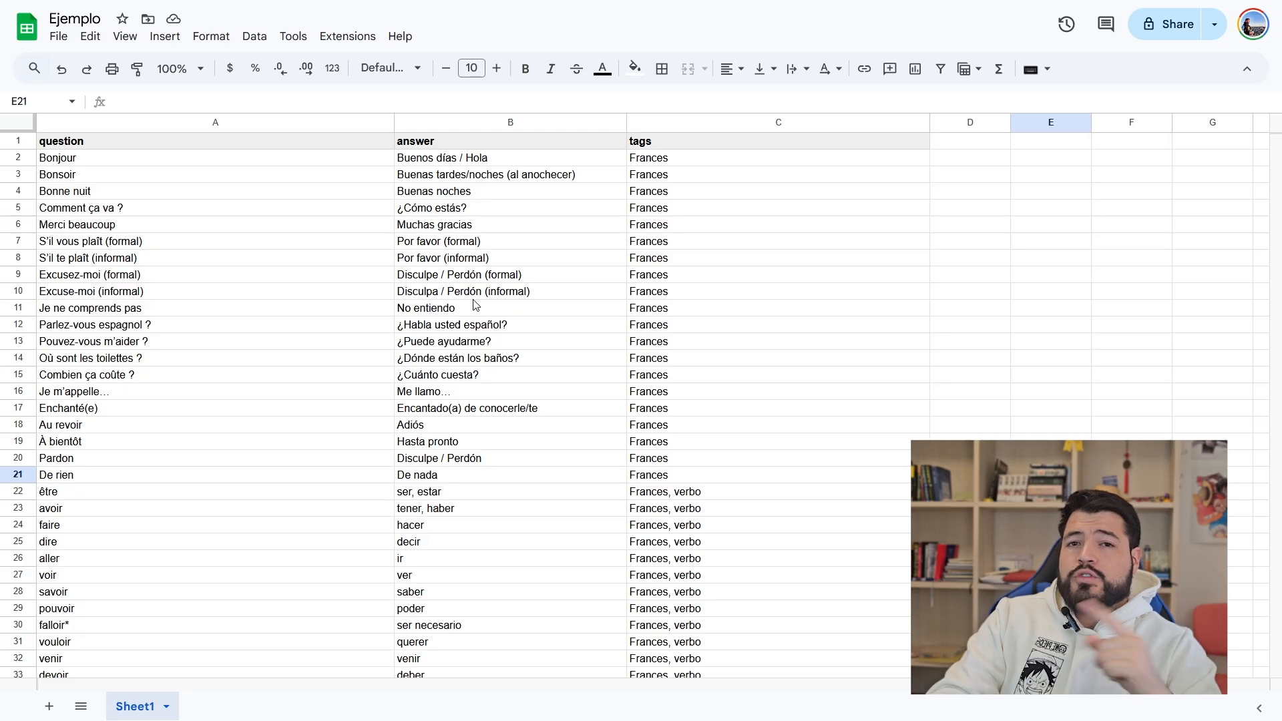
left_click(658, 262)
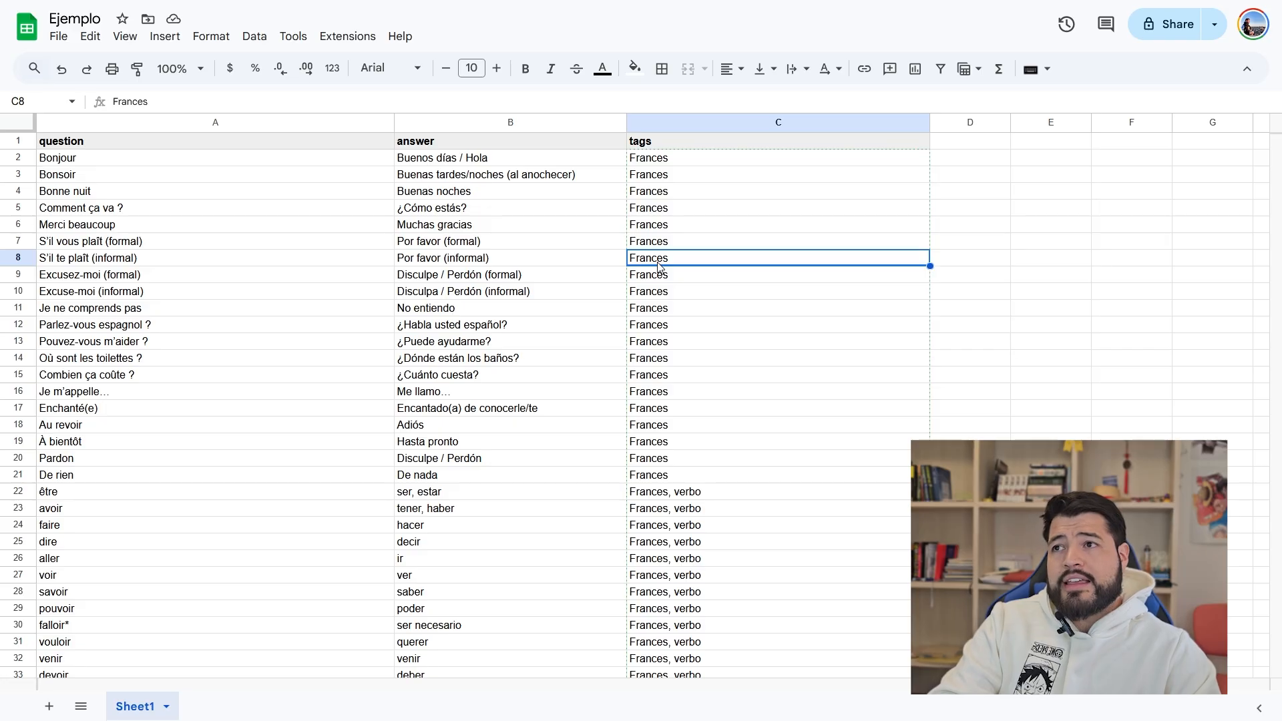
scroll(657, 266, "down", 5)
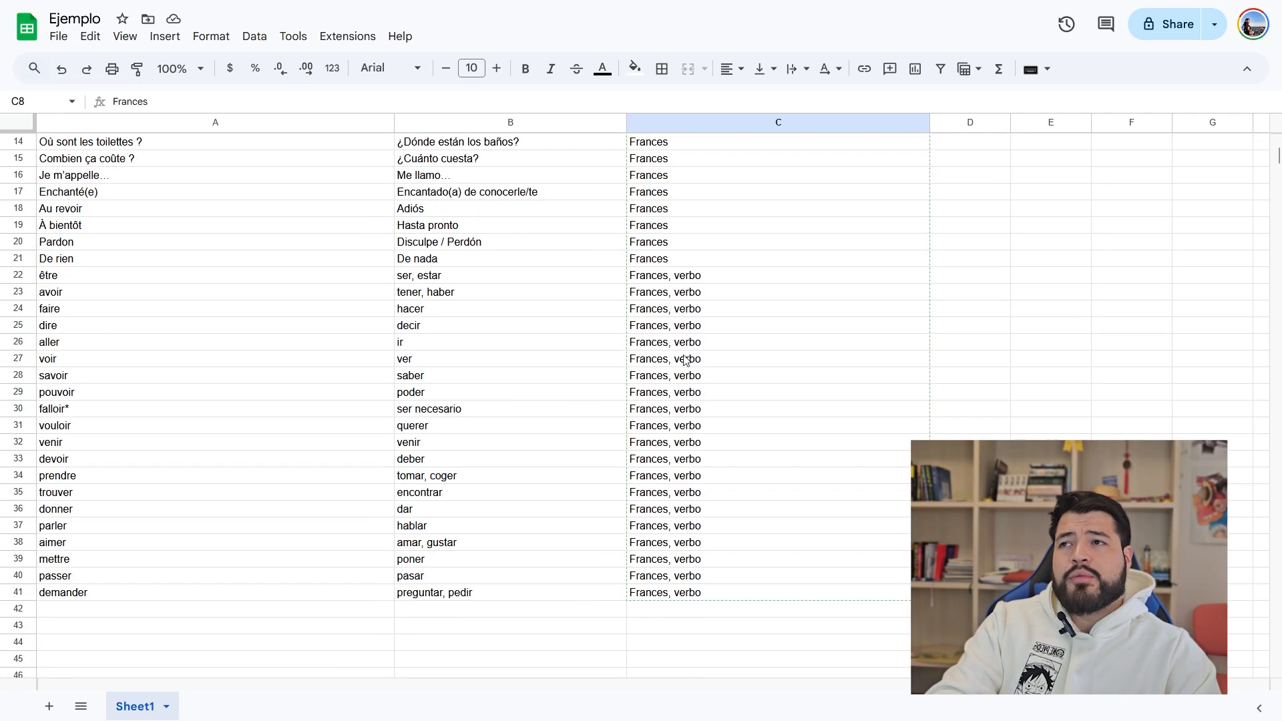
left_click_drag(735, 408, 200, 174)
Step: Show the deck list in Anki, and in the Ejemplo spreadsheet clear the French phrase rows ending at row 21, keeping the verbs
key("alt+Tab")
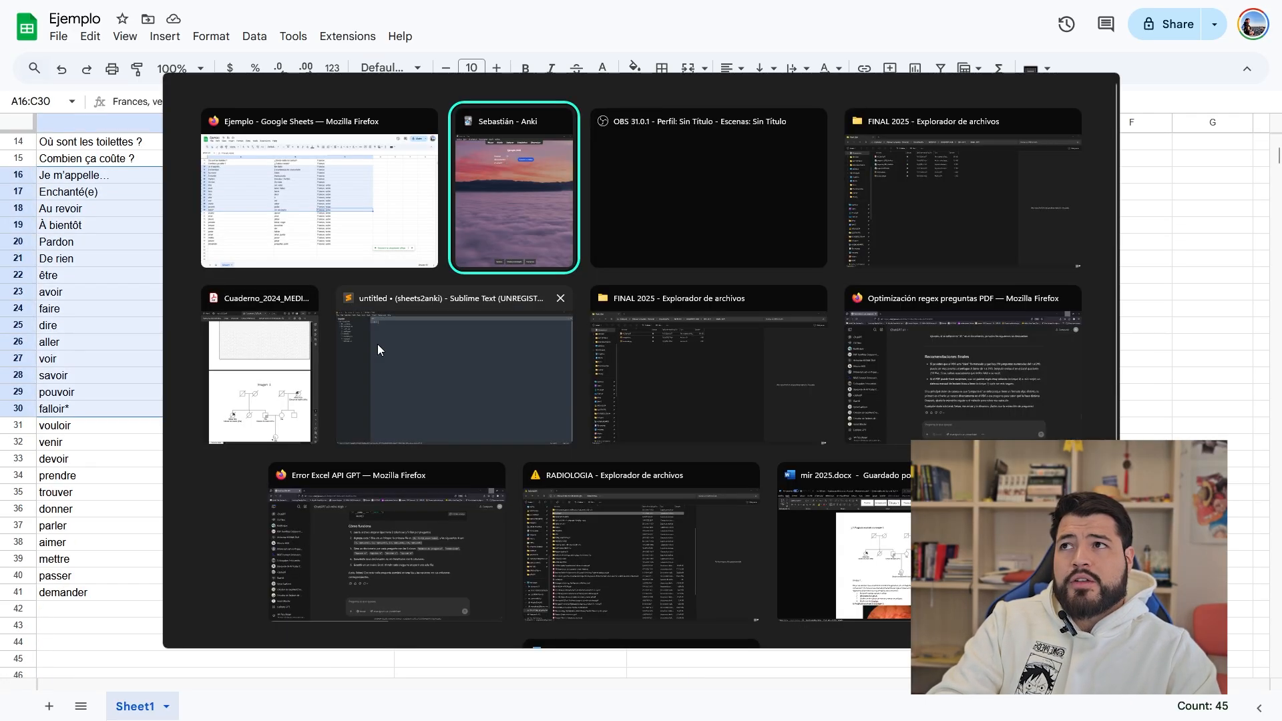
left_click(526, 49)
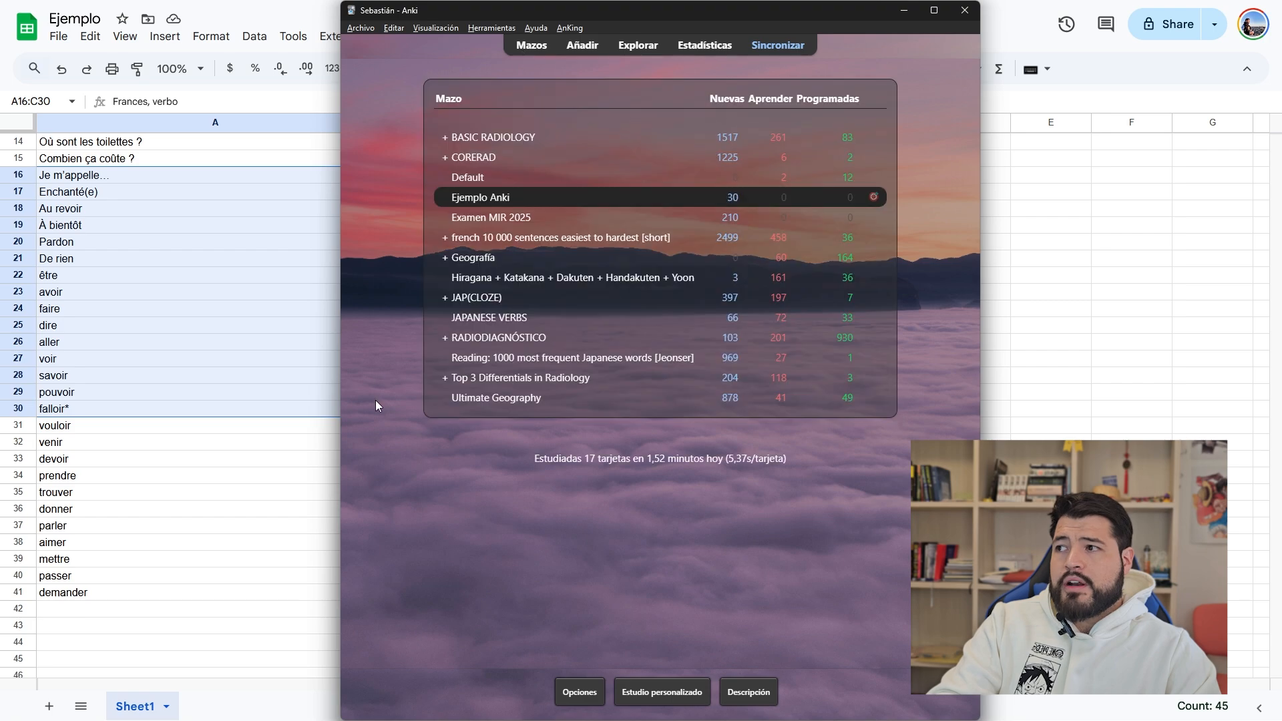
left_click(217, 558)
left_click_drag(171, 606, 137, 326)
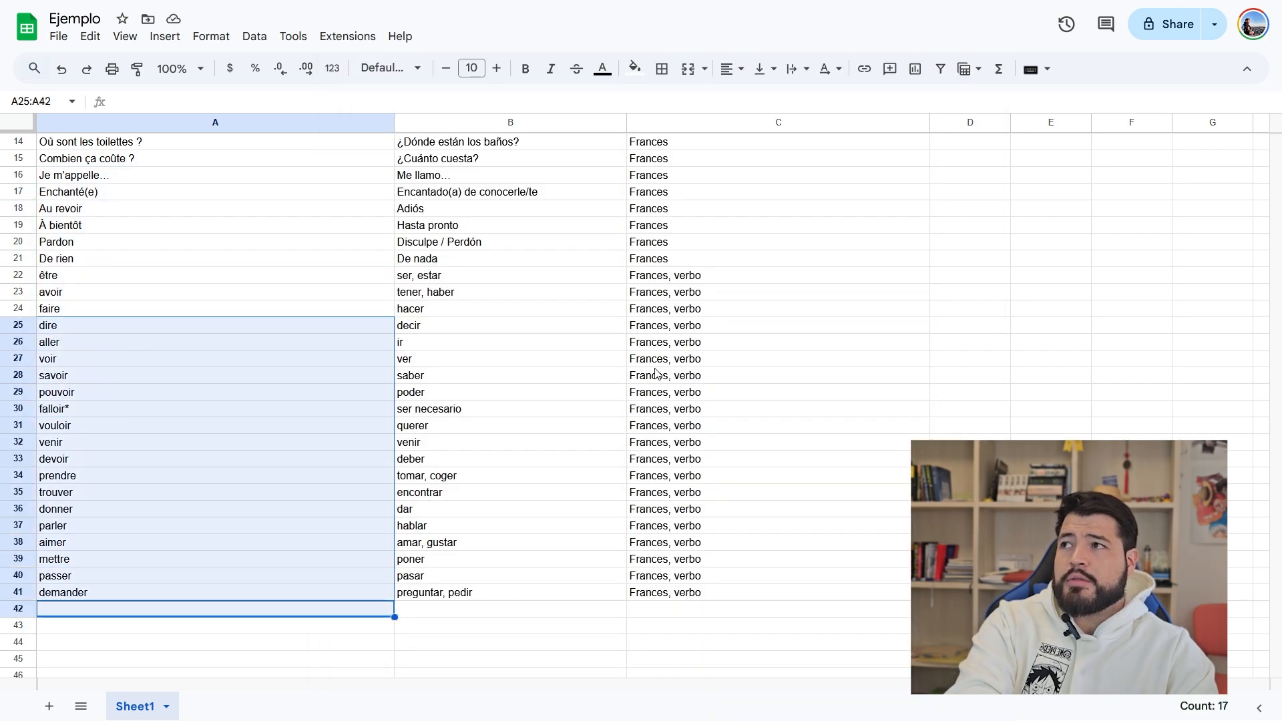
left_click_drag(659, 263, 253, 135)
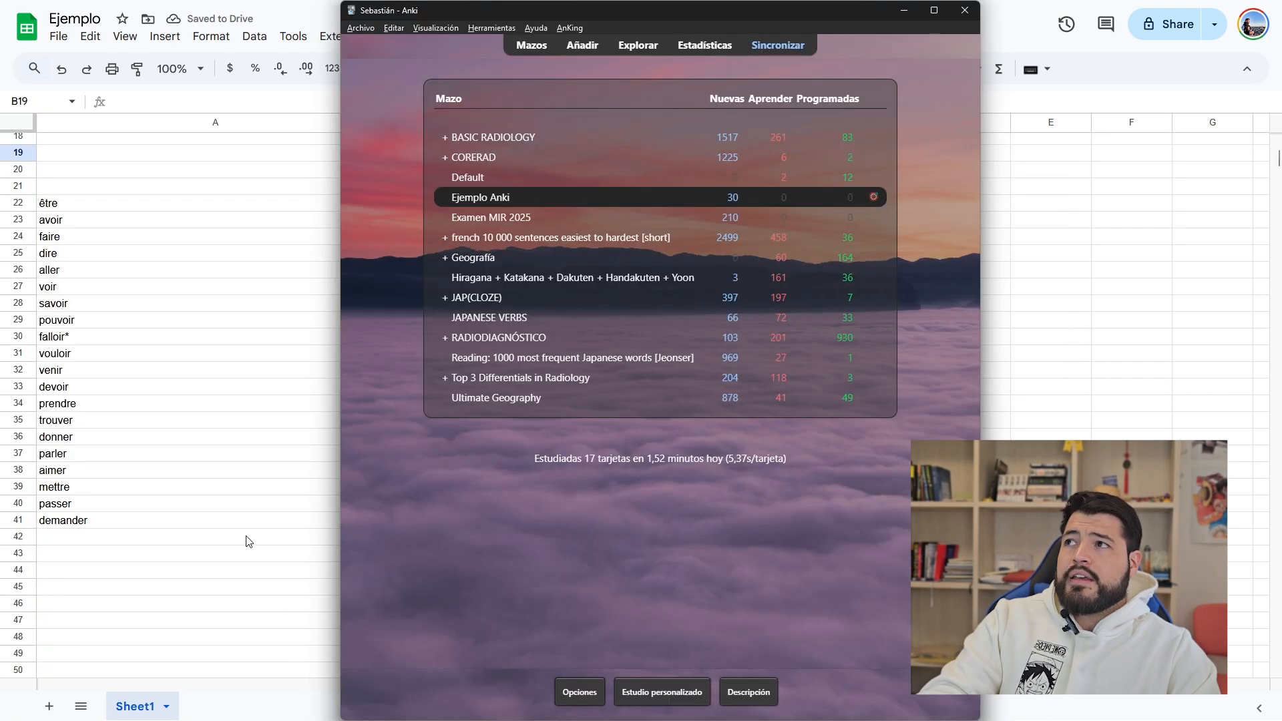
Step: Switch to Anki, sync the sheets2anki decks with the edited spreadsheet, and check the Ejemplo Anki cards in the card browser
key("alt+Tab")
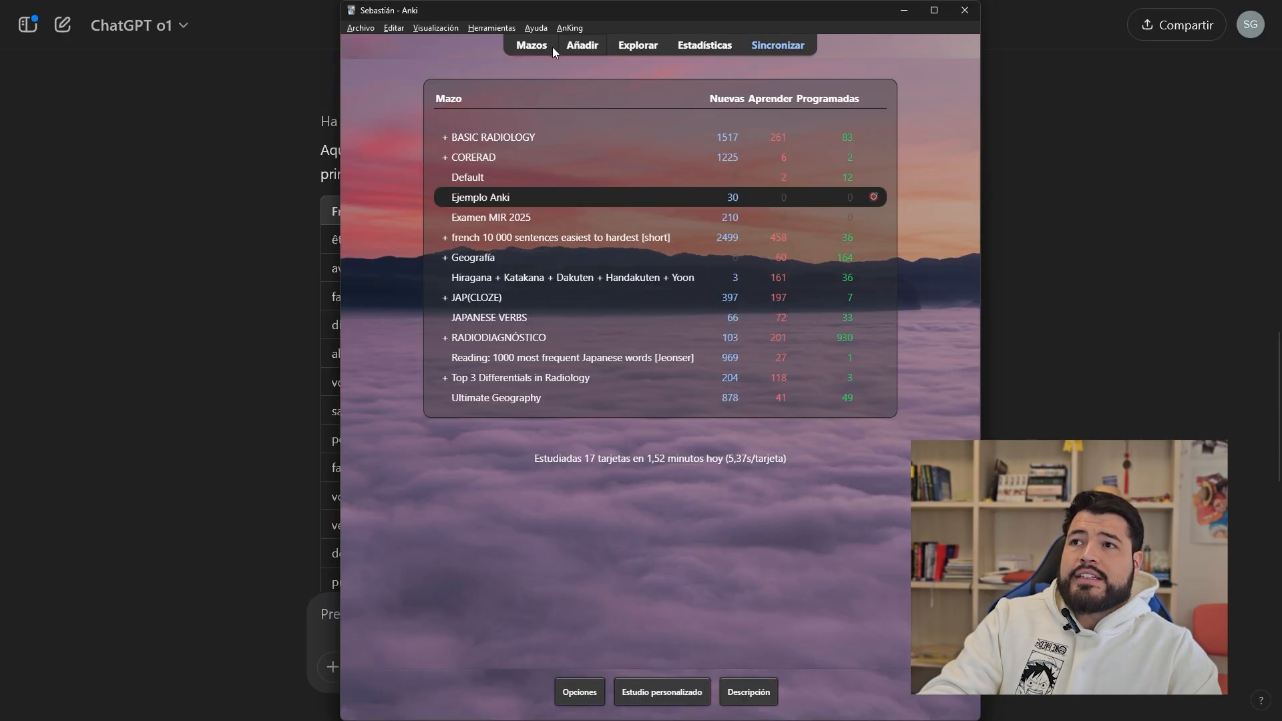
left_click(492, 27)
mouse_move(552, 213)
left_click(755, 229)
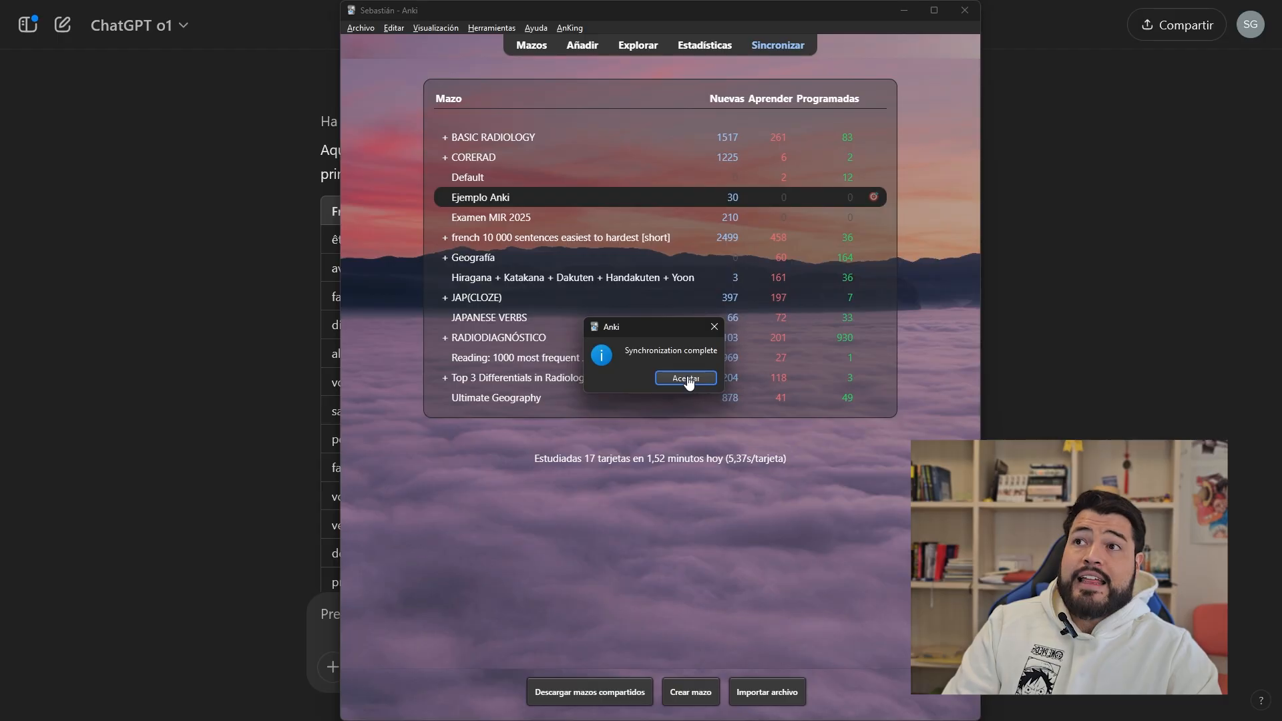
left_click(686, 378)
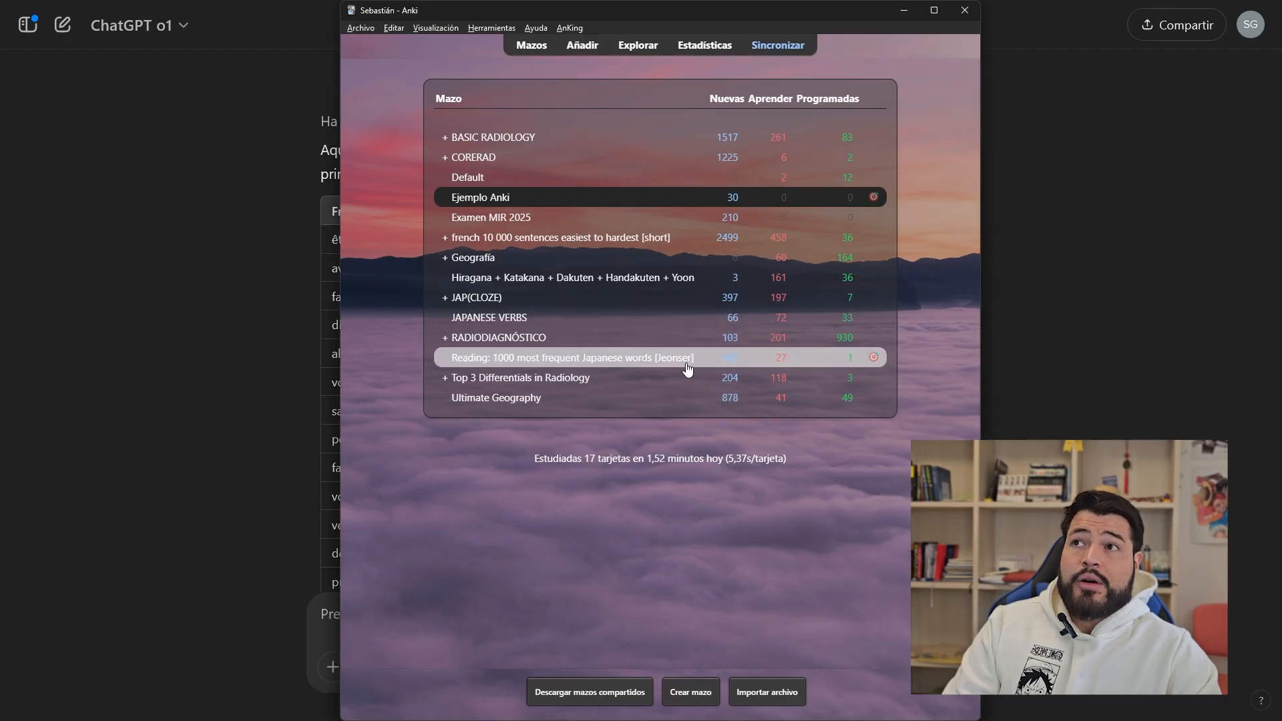
left_click(644, 46)
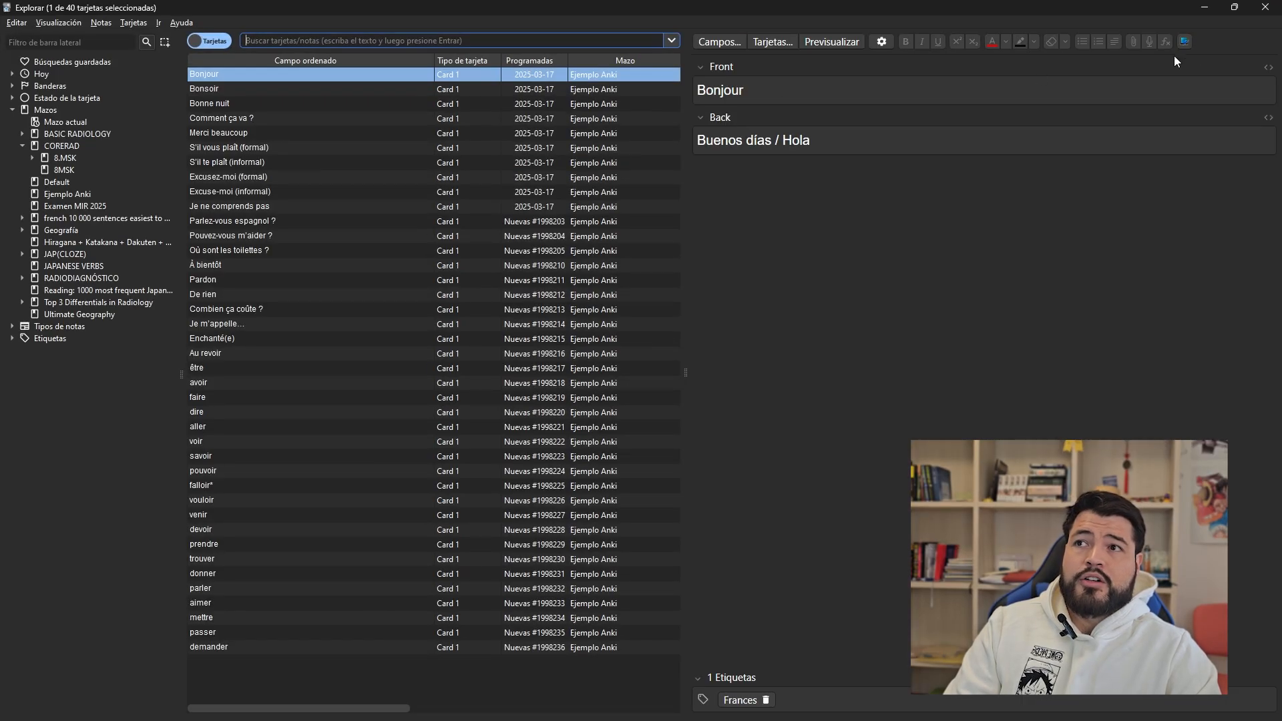
left_click(1264, 7)
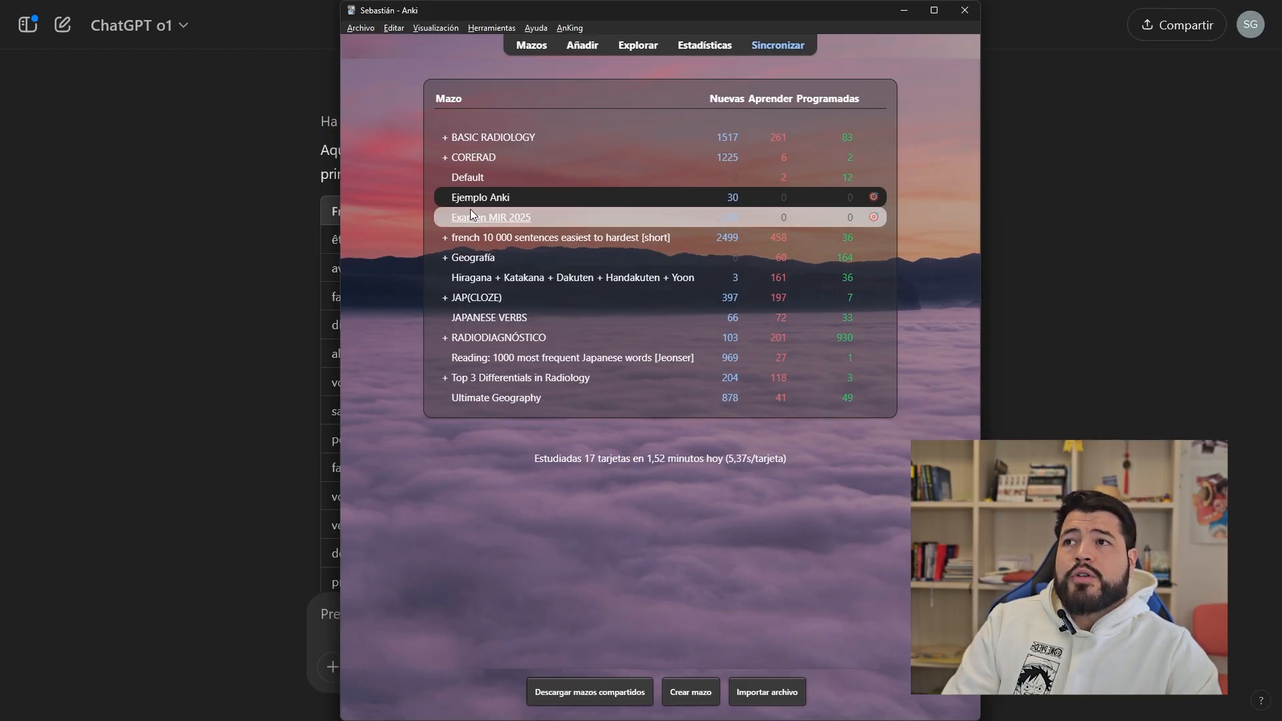
Step: Open the Ejemplo Anki deck's cards in the card browser and delete the verb cards from avoir through mettre
left_click(494, 199)
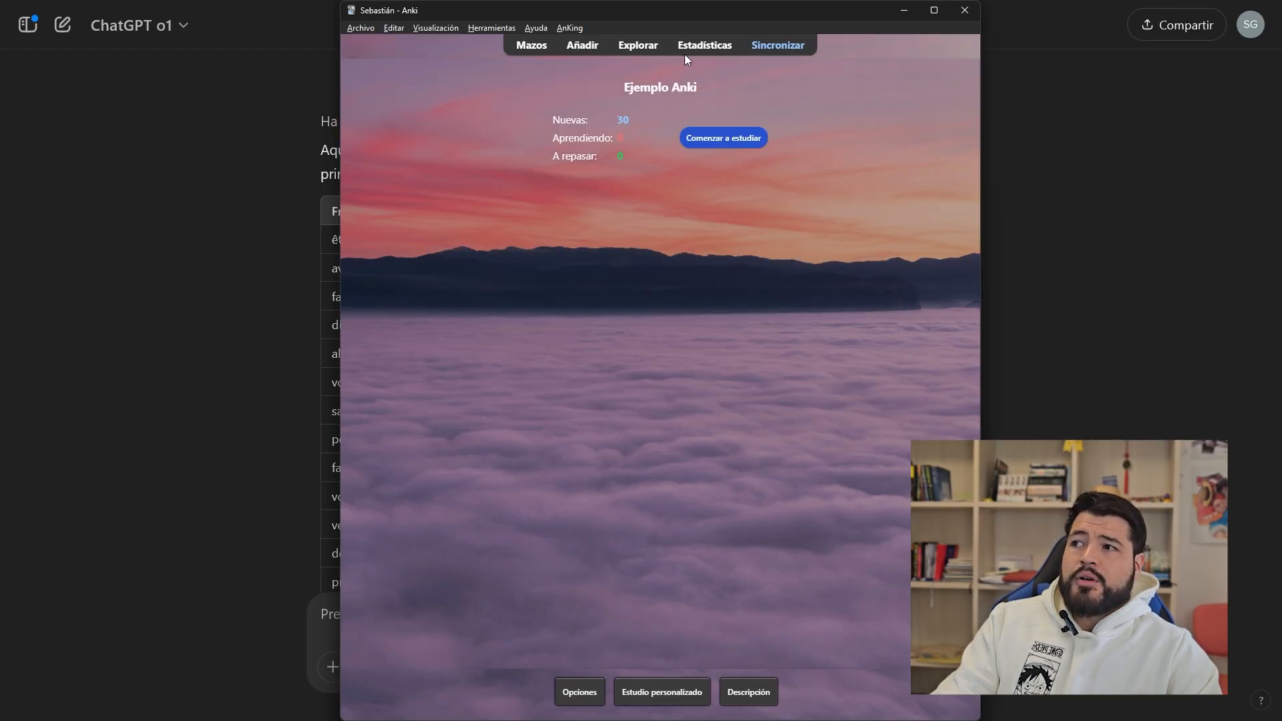
left_click(636, 45)
left_click(360, 193)
left_click(367, 382)
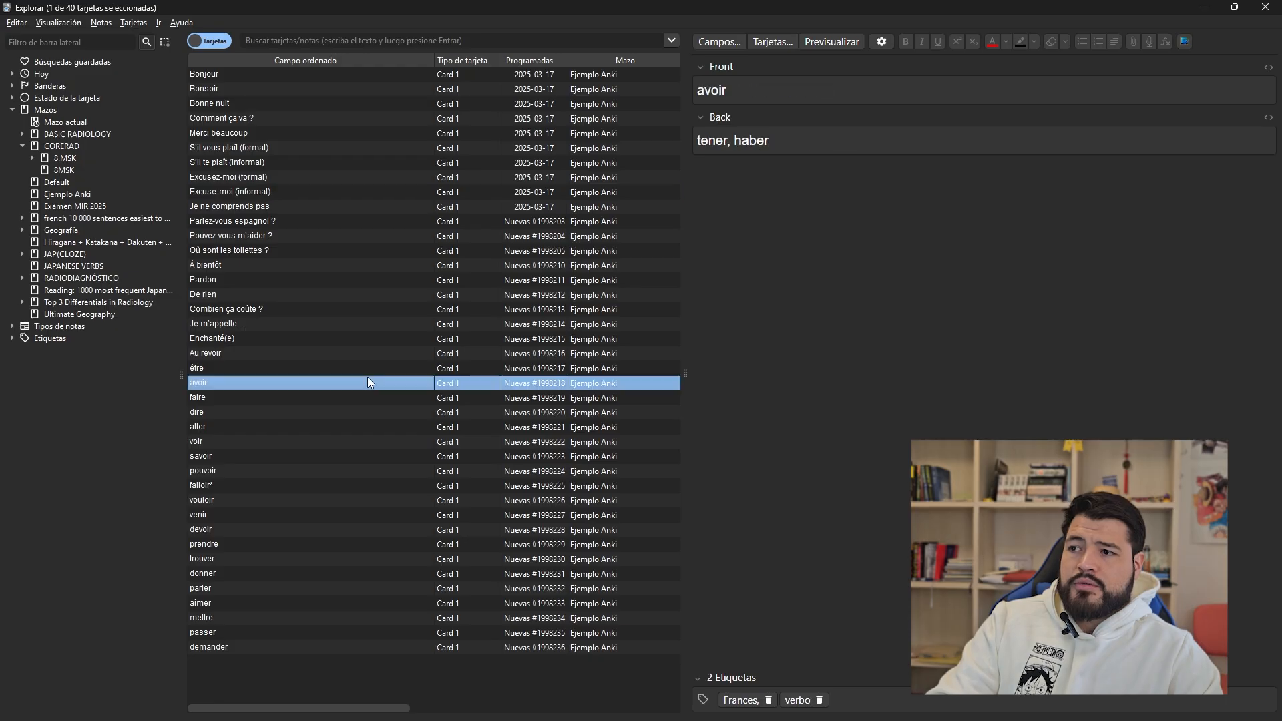
left_click(361, 617, "shift")
key("ctrl+Delete")
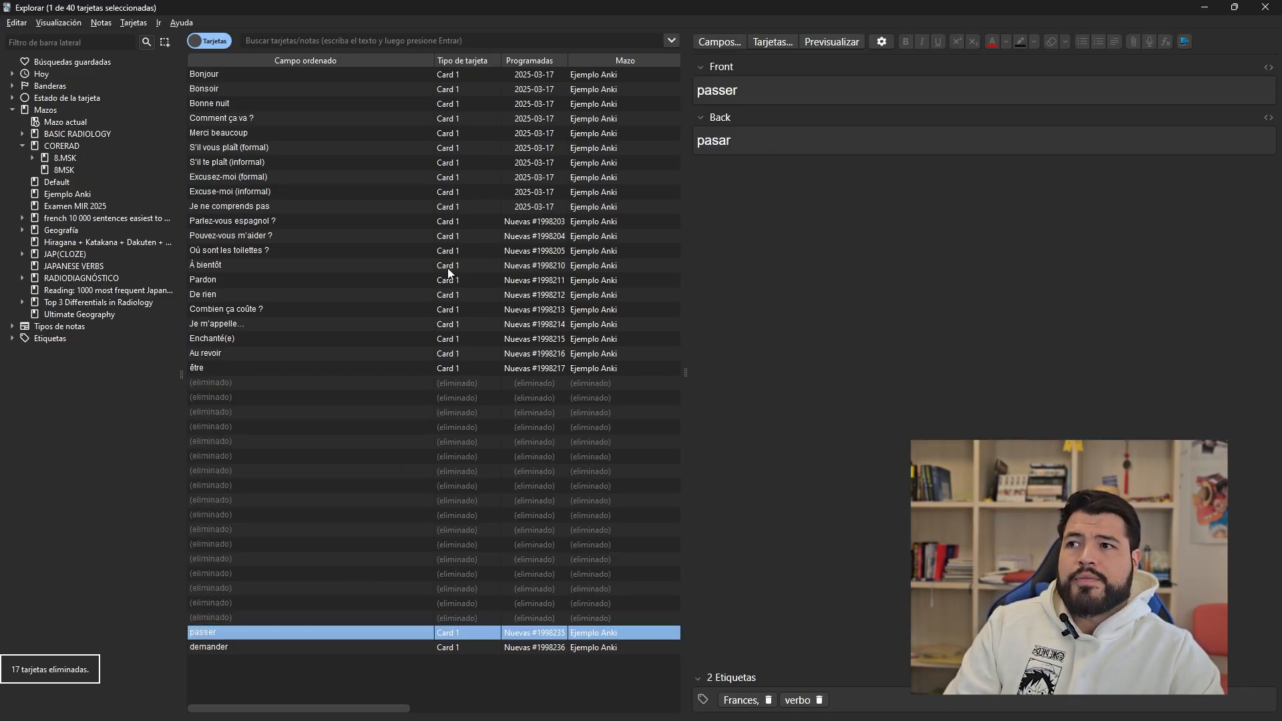
Step: View the Excusez-moi (formal) card, close the card browser, and check the Ejemplo Anki deck from the deck list
left_click(470, 177)
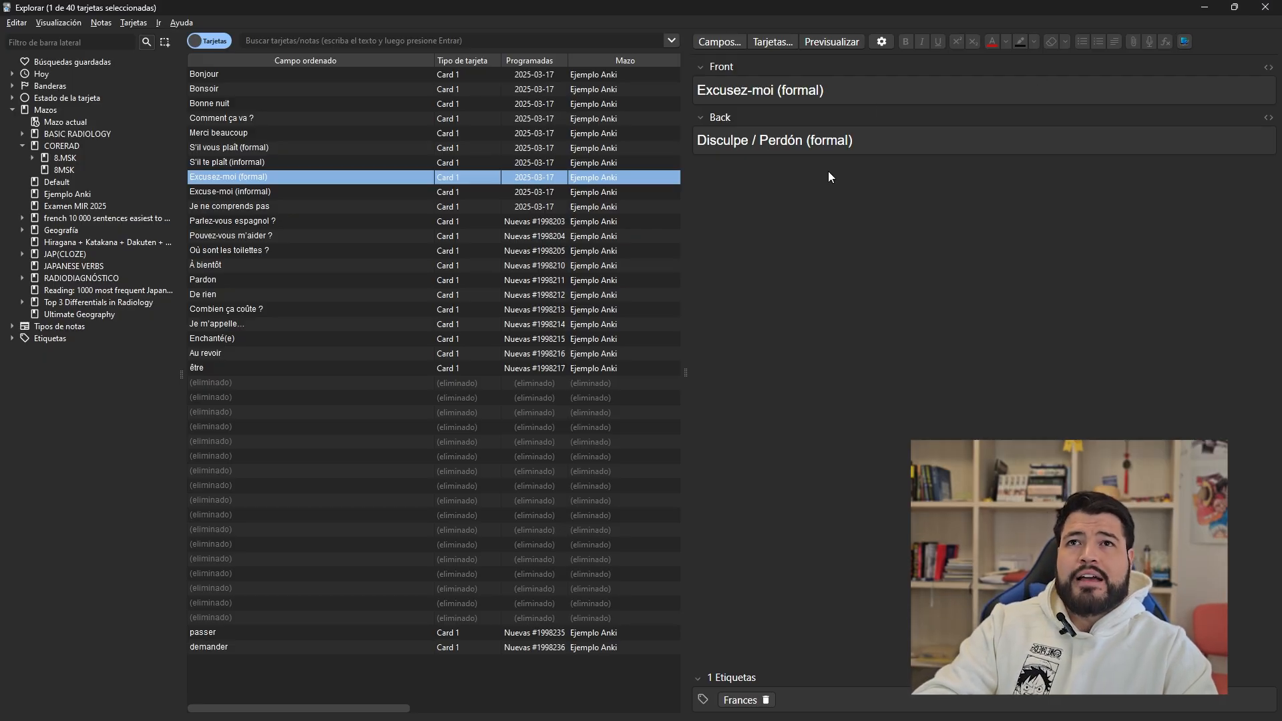
left_click(1265, 8)
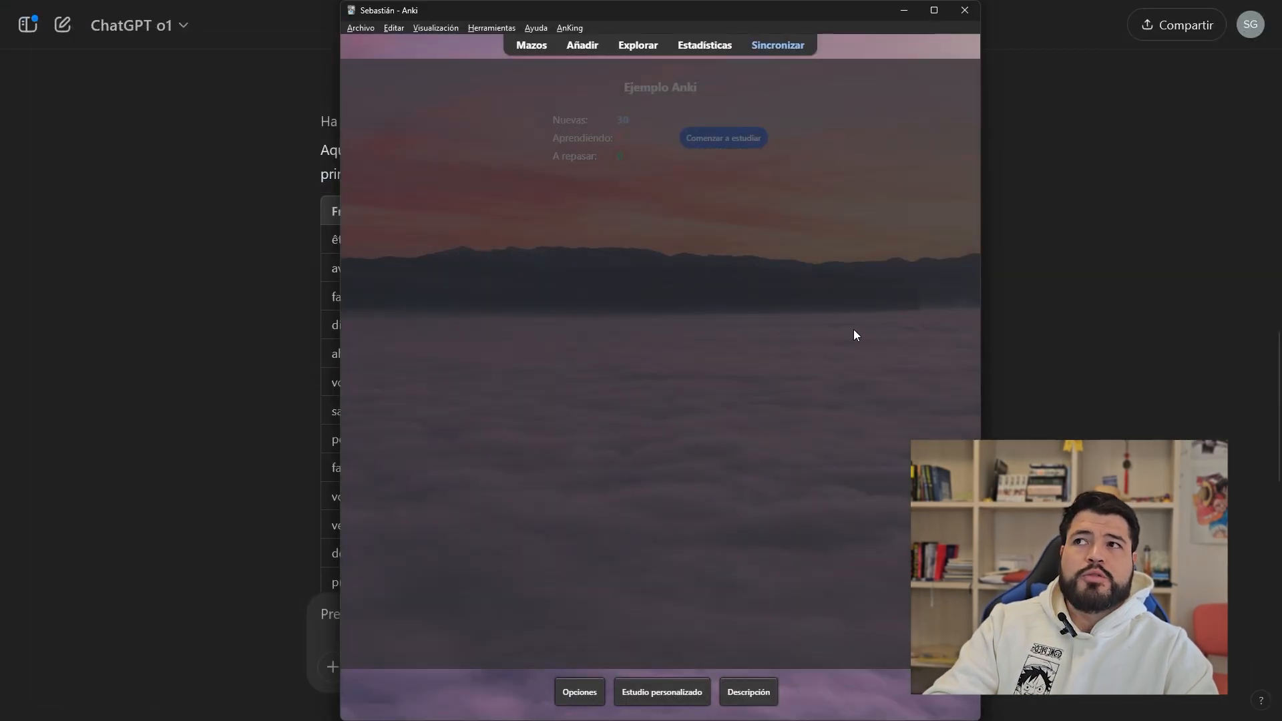
left_click(532, 46)
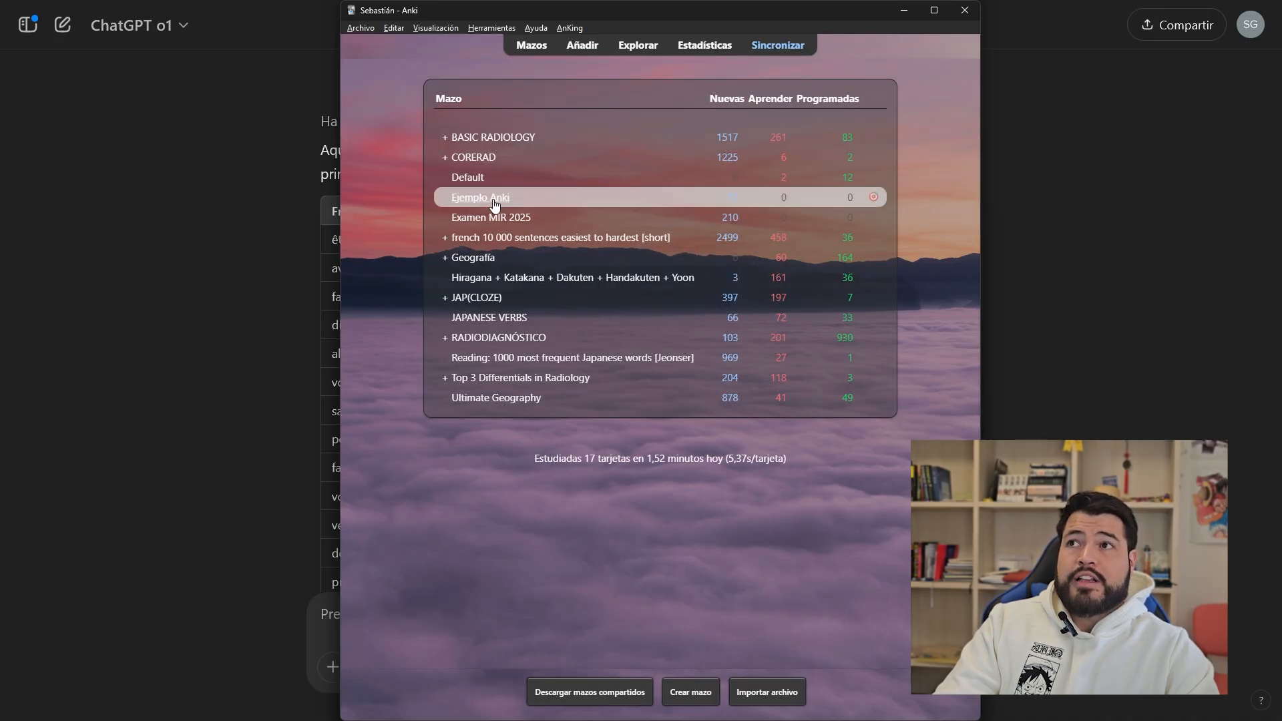
left_click(494, 201)
key("d")
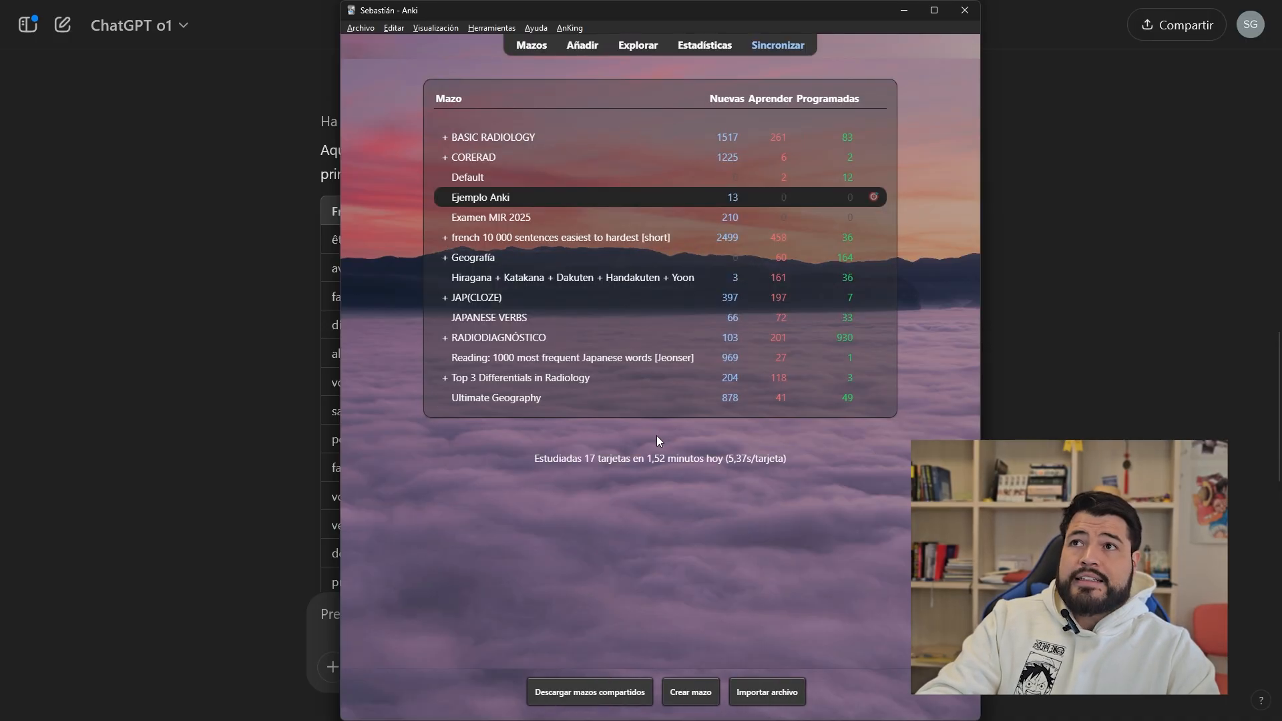
Step: Switch to the web browser and review the Google Sheets to Anki add-on page on AnkiWeb and its linked GitHub repository
key("alt+Tab")
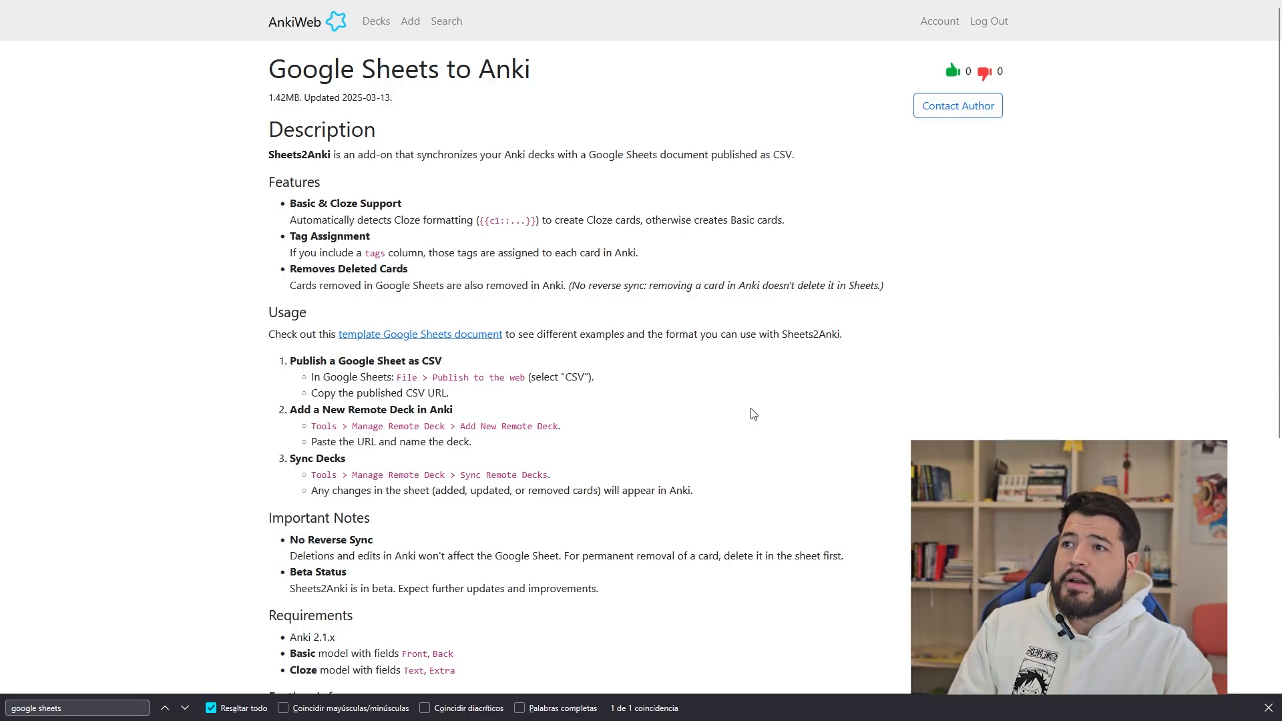
scroll(753, 413, "down", 5)
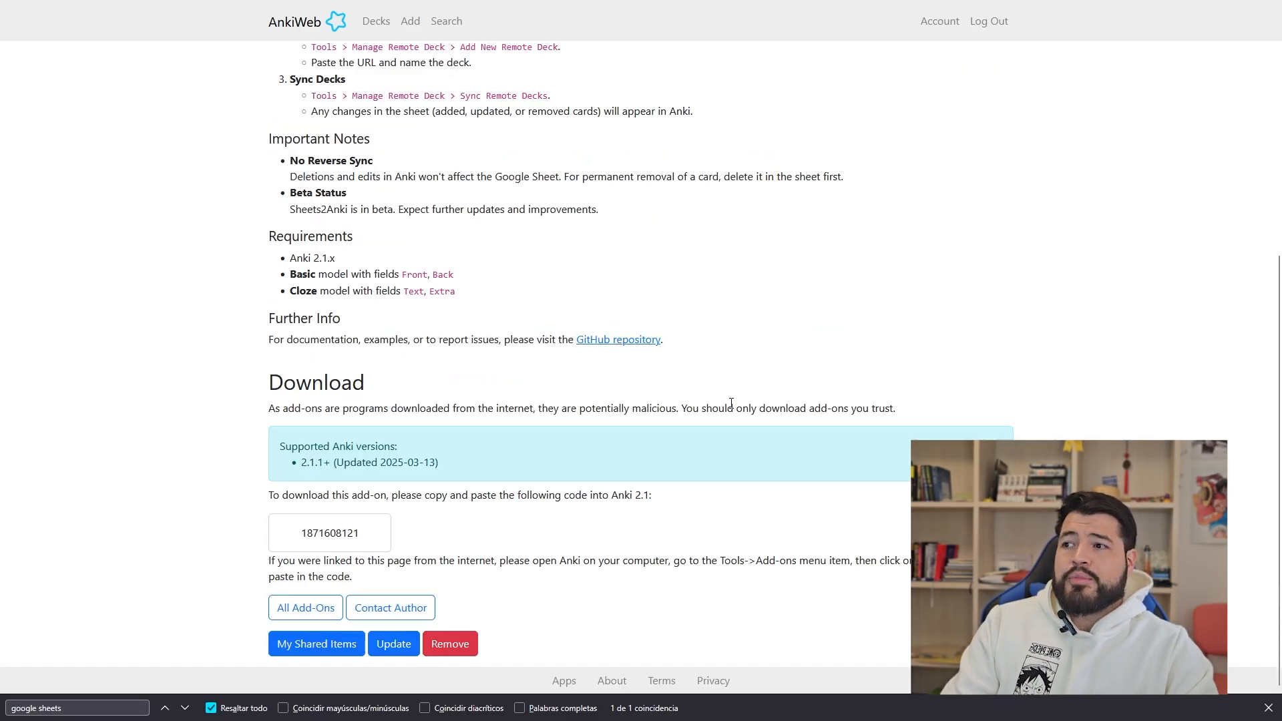
left_click(629, 342)
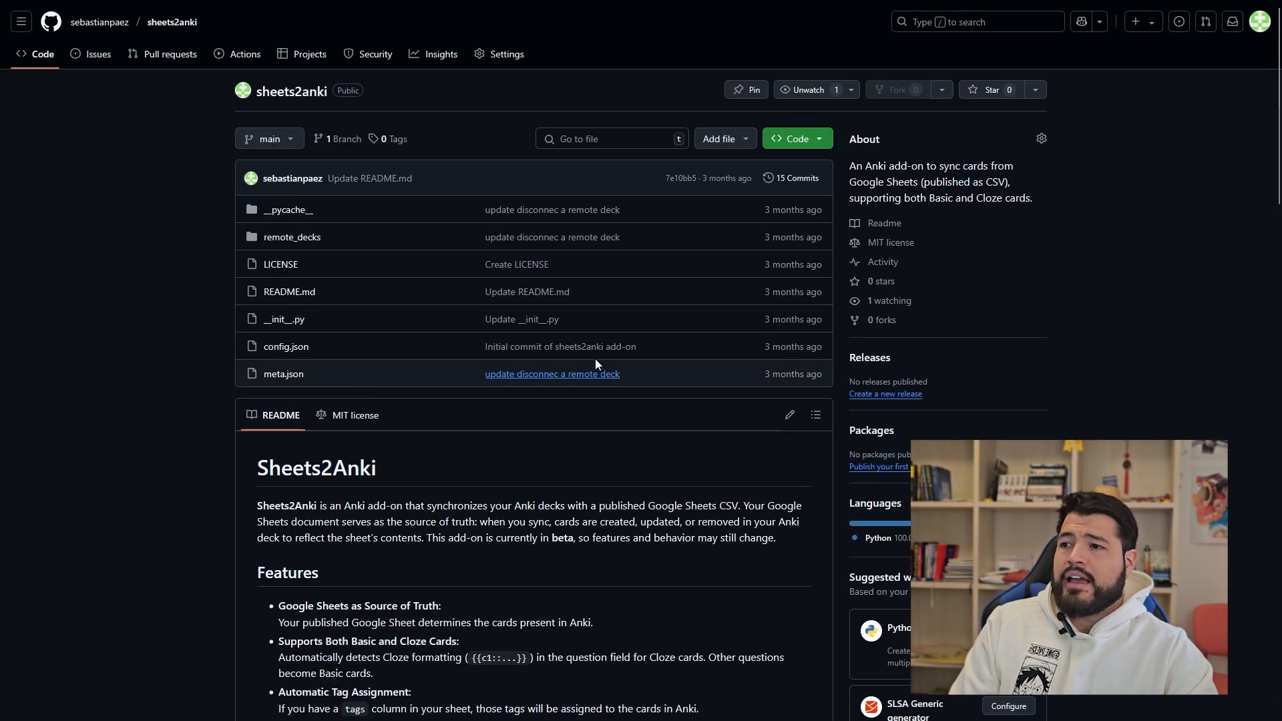
scroll(595, 358, "down", 20)
scroll(454, 383, "up", 20)
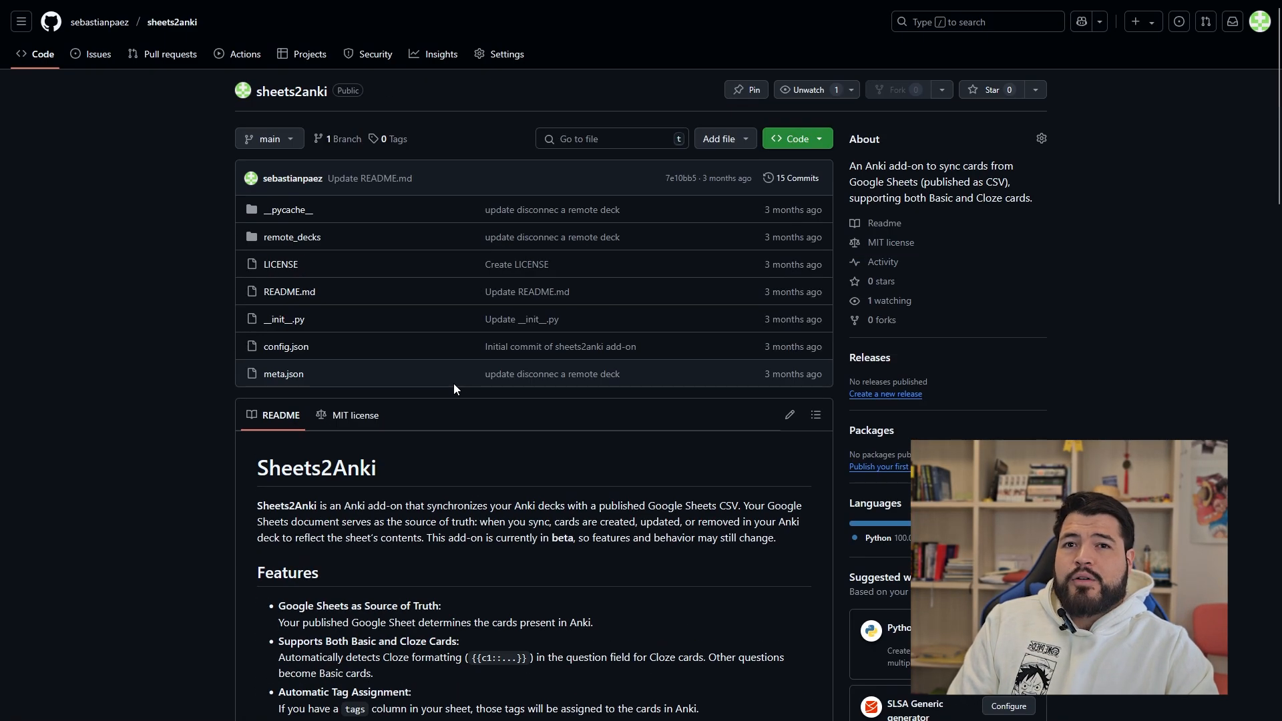
mouse_move(645, 5)
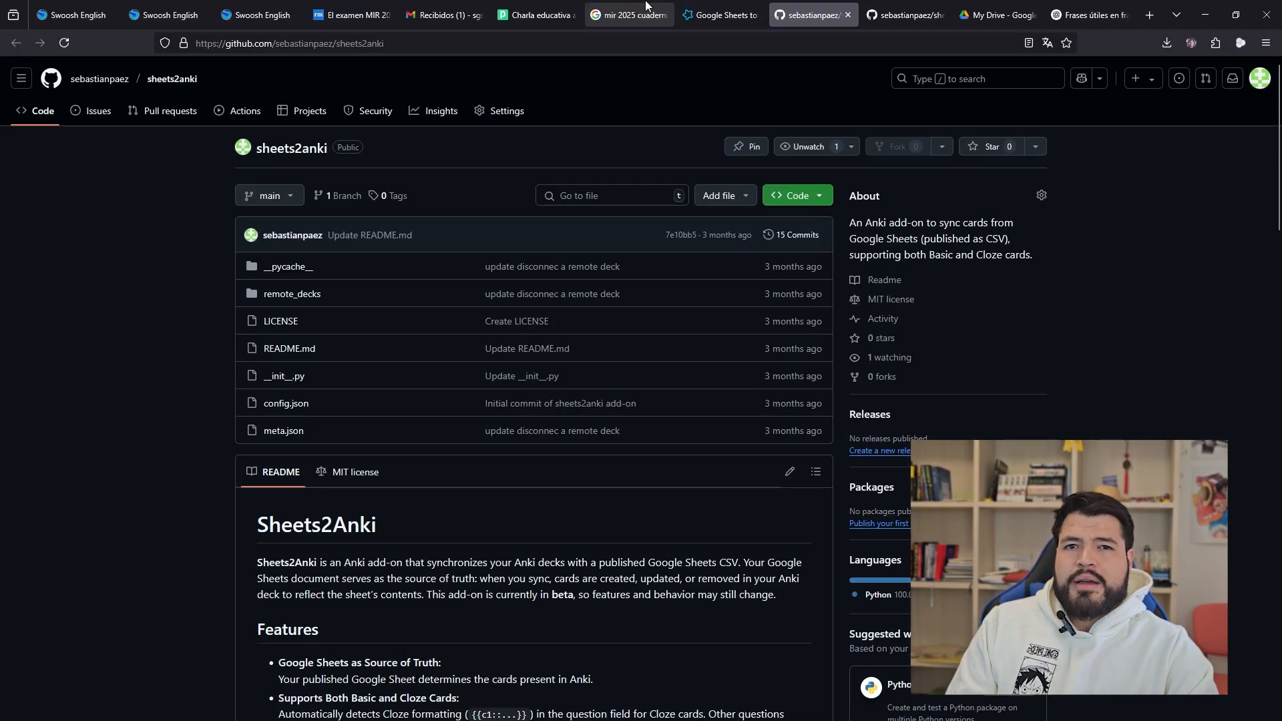
left_click(727, 16)
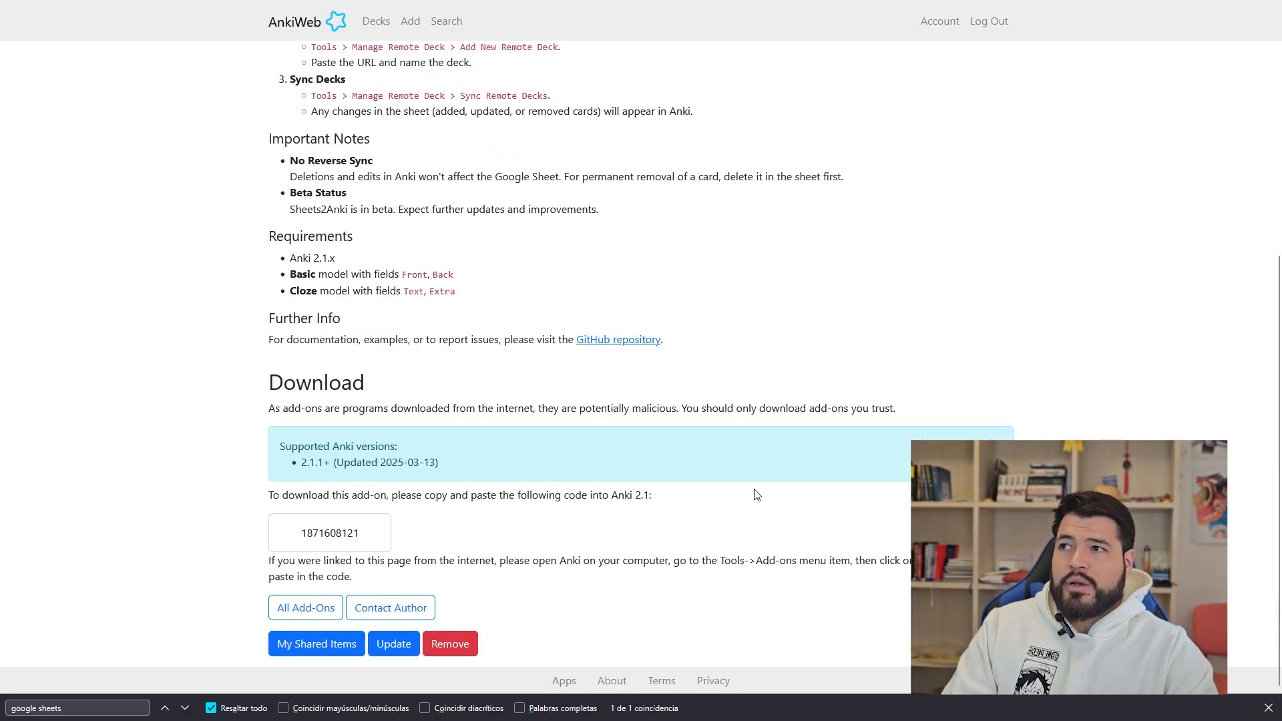
scroll(757, 494, "up", 5)
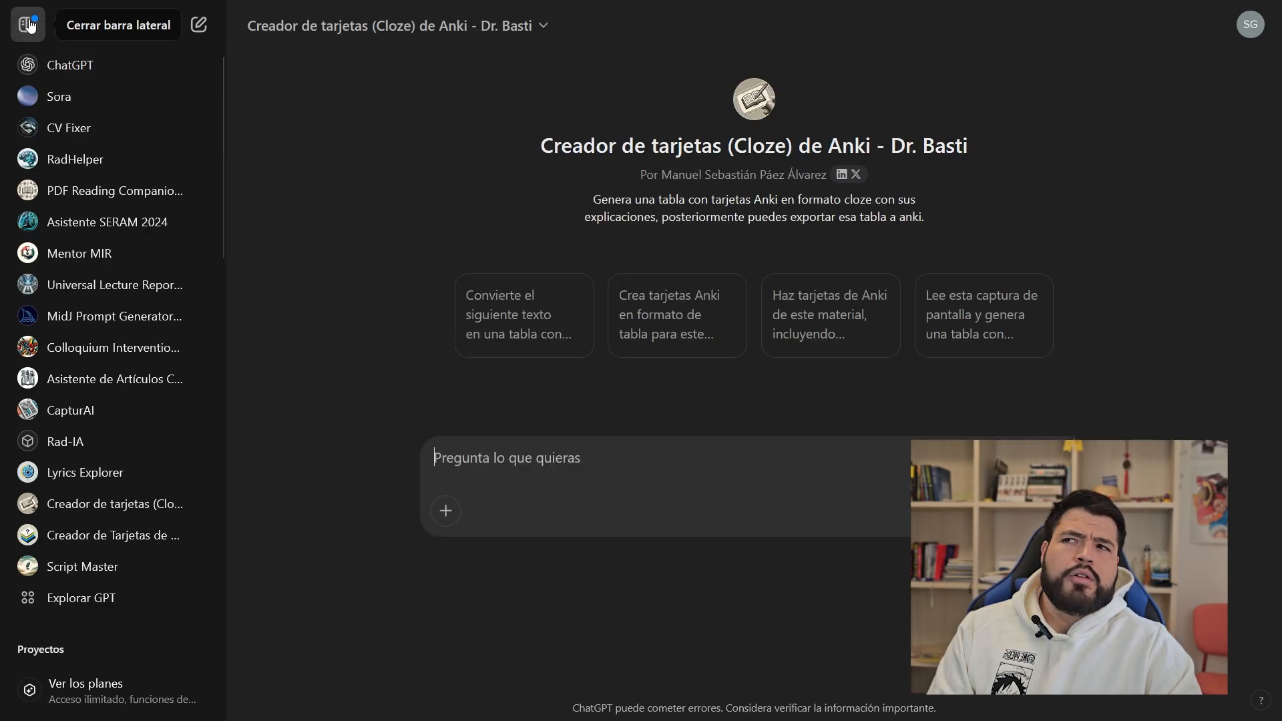
Step: Hide the ChatGPT sidebar on the Creador de tarjetas (Cloze) de Anki page and switch back to Anki's deck list
left_click(32, 25)
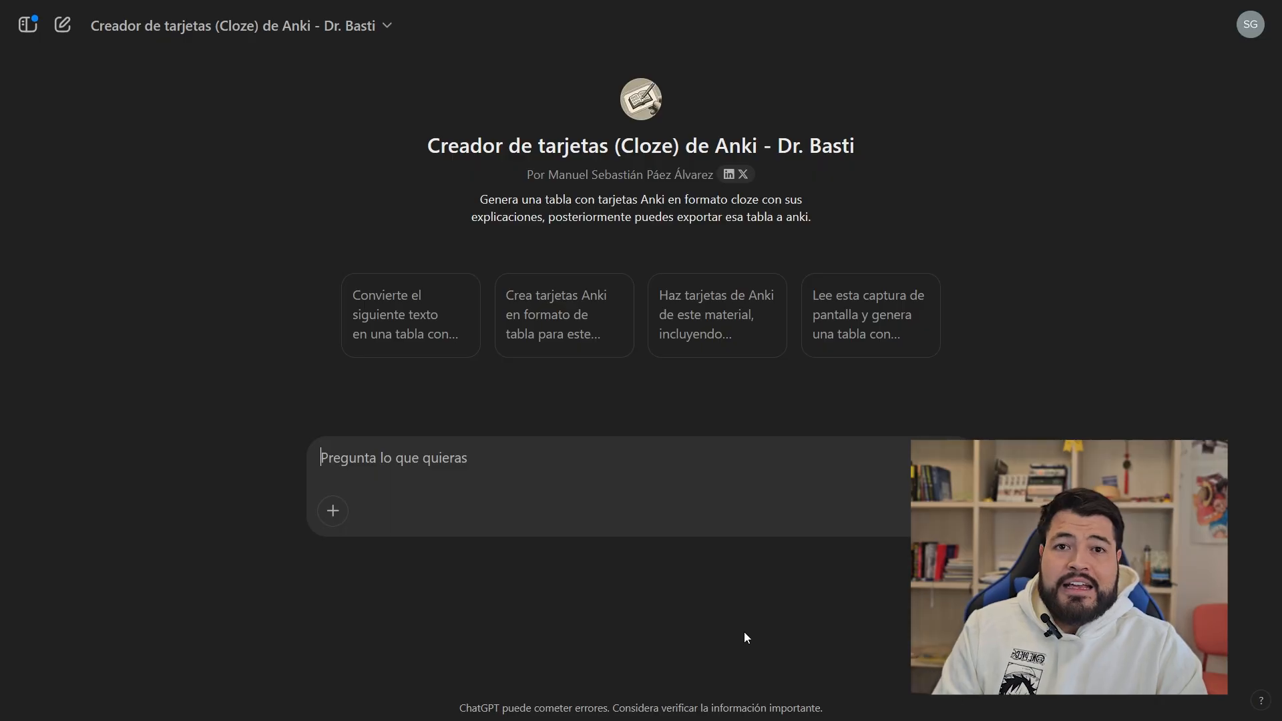
key("alt+Tab")
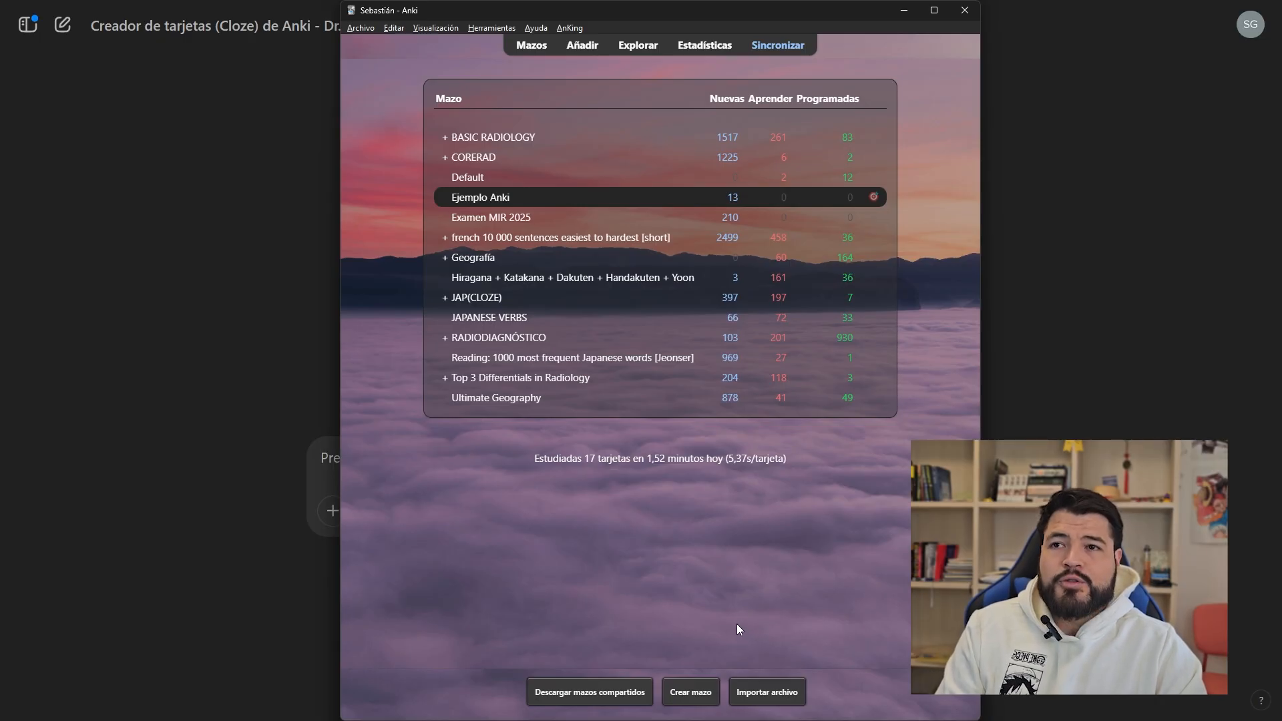